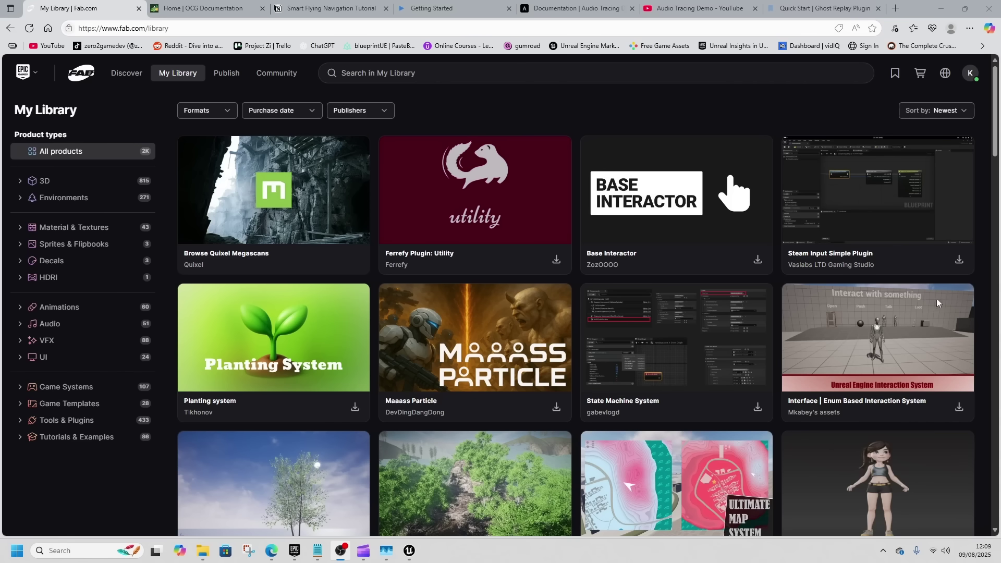
- Browse the newest products in the Fab library
{"action": "scroll", "coordinate": [572, 273], "scroll_direction": "down", "scroll_amount": 2}
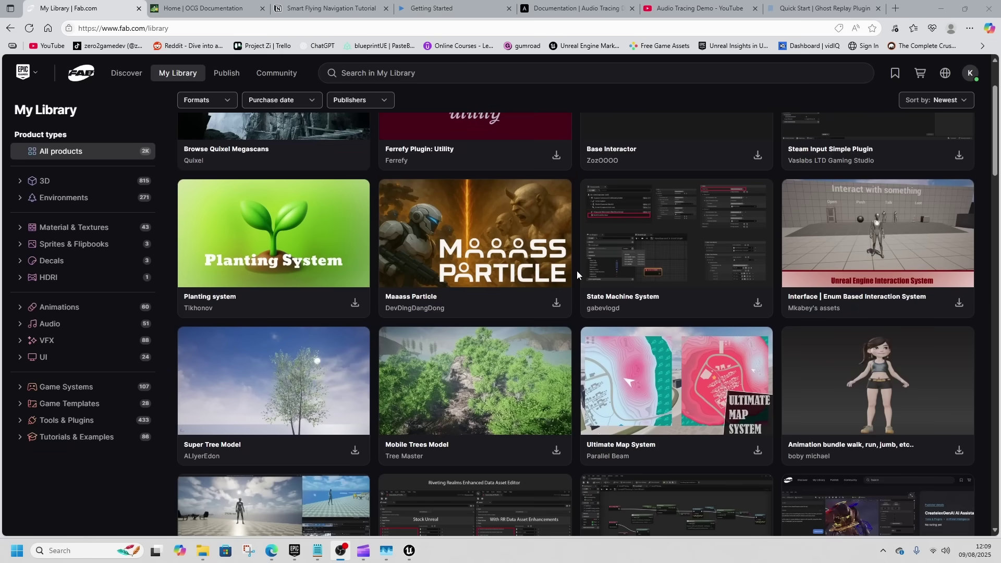
{"action": "scroll", "coordinate": [577, 271], "scroll_direction": "down", "scroll_amount": 1}
{"action": "scroll", "coordinate": [576, 271], "scroll_direction": "up", "scroll_amount": 3}
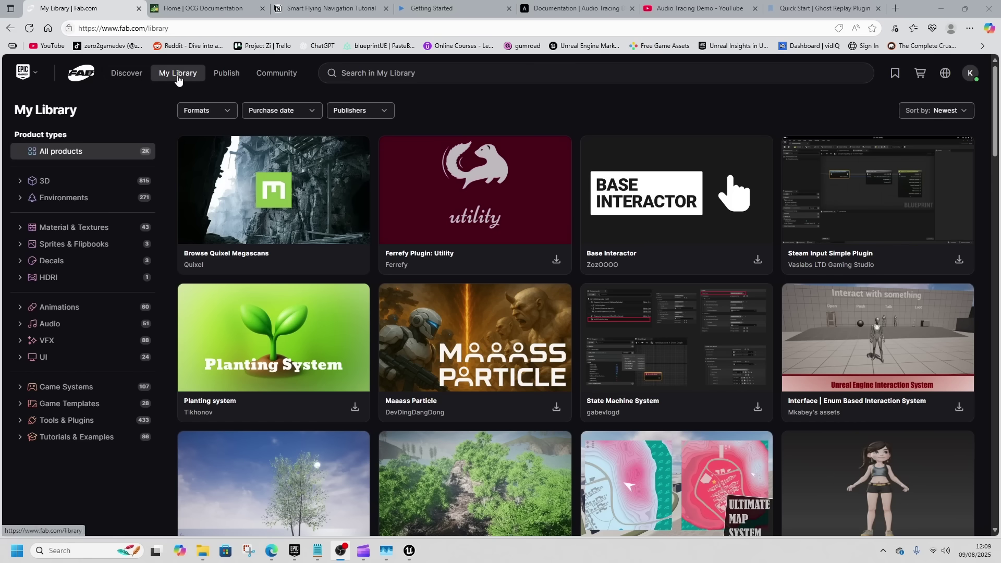
- Open the Kingboars seller page to look over its products, and return to the Fab home page
{"action": "left_click", "coordinate": [970, 72]}
{"action": "left_click", "coordinate": [915, 143]}
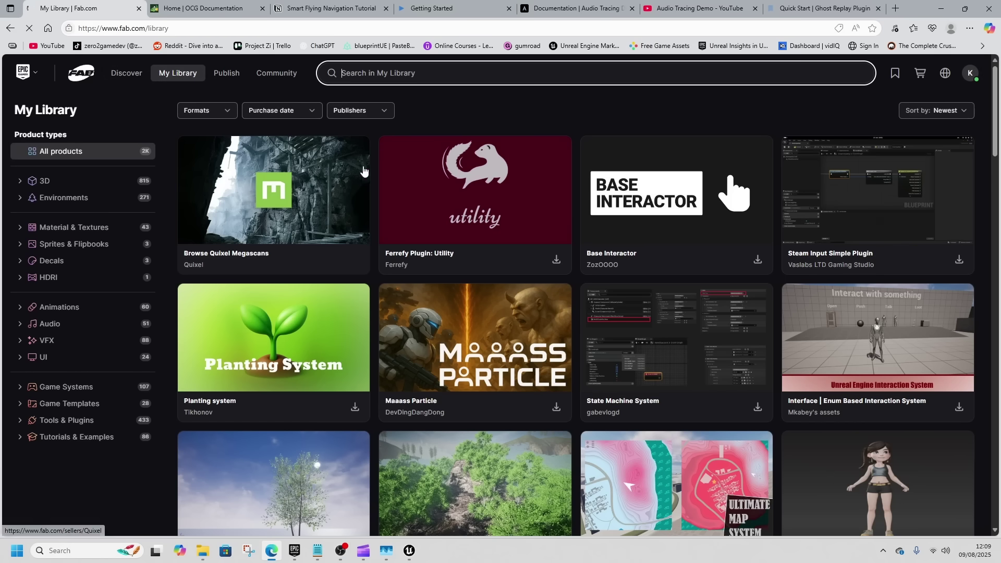
{"action": "scroll", "coordinate": [496, 228], "scroll_direction": "down", "scroll_amount": 2}
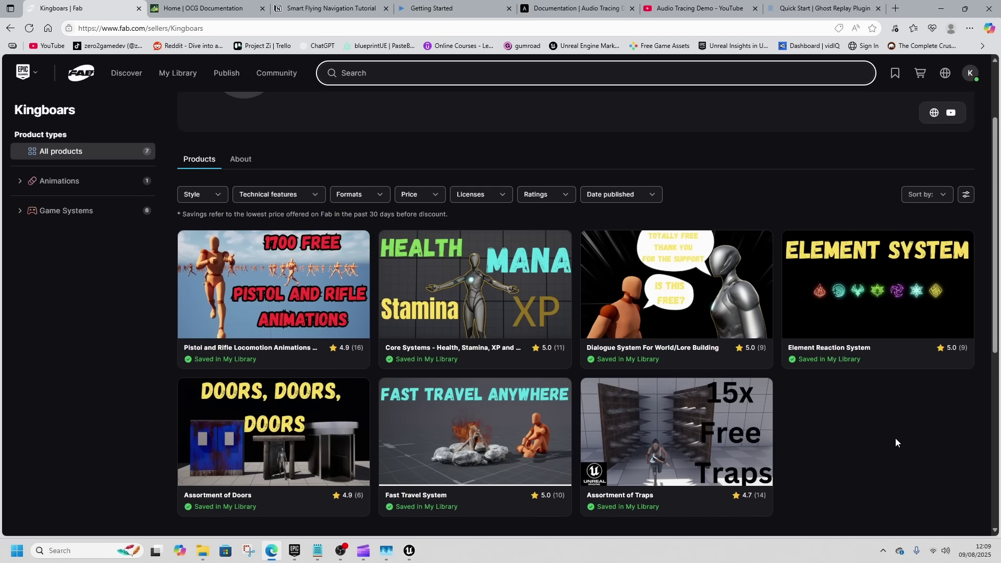
{"action": "scroll", "coordinate": [276, 205], "scroll_direction": "up", "scroll_amount": 2}
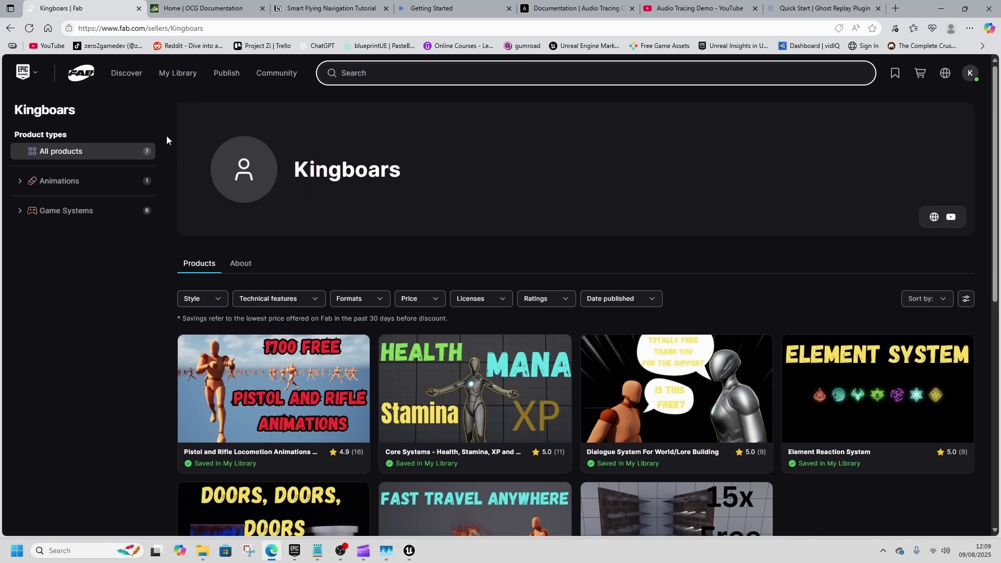
{"action": "left_click", "coordinate": [78, 71]}
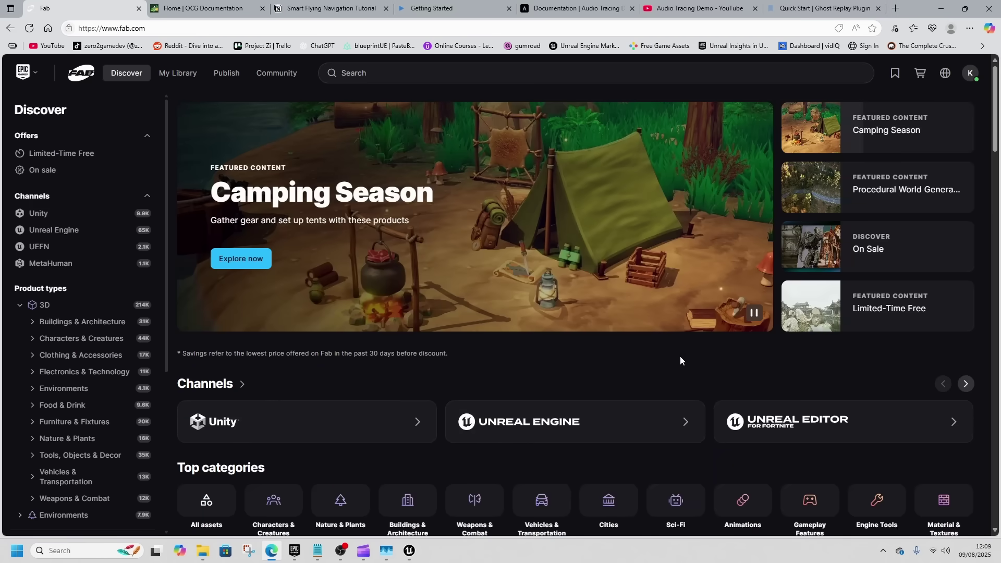
{"action": "left_click", "coordinate": [941, 8]}
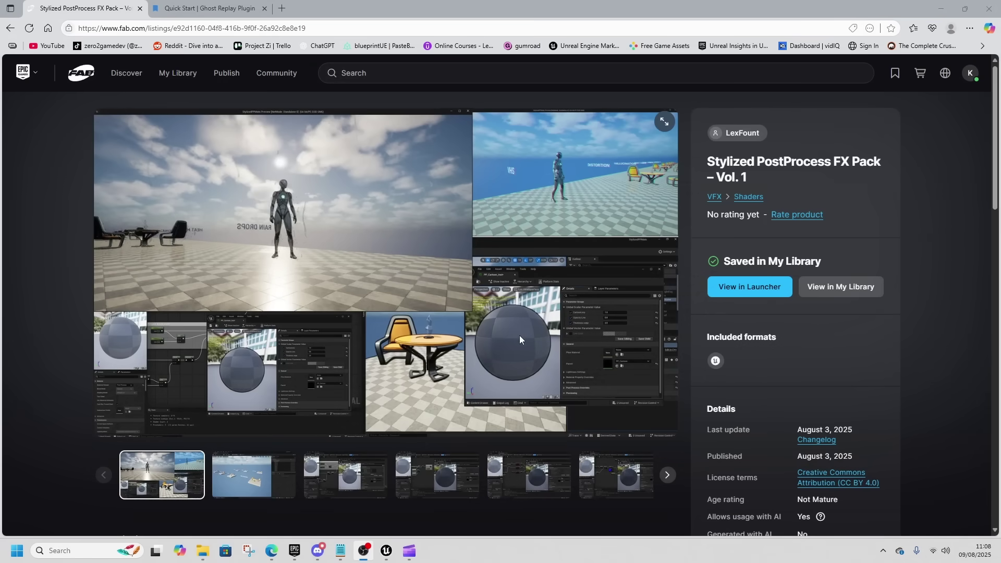
- Read the Stylized PostProcess FX Pack – Vol. 1 listing, covering its description, included effects and preview images
{"action": "scroll", "coordinate": [537, 326], "scroll_direction": "down", "scroll_amount": 1}
{"action": "scroll", "coordinate": [468, 367], "scroll_direction": "down", "scroll_amount": 3}
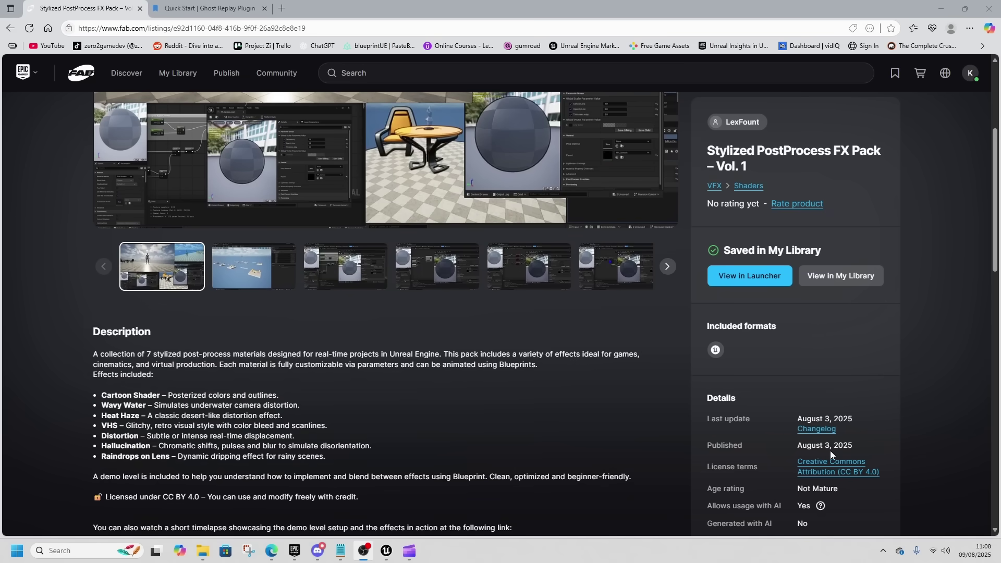
{"action": "scroll", "coordinate": [443, 417], "scroll_direction": "down", "scroll_amount": 2}
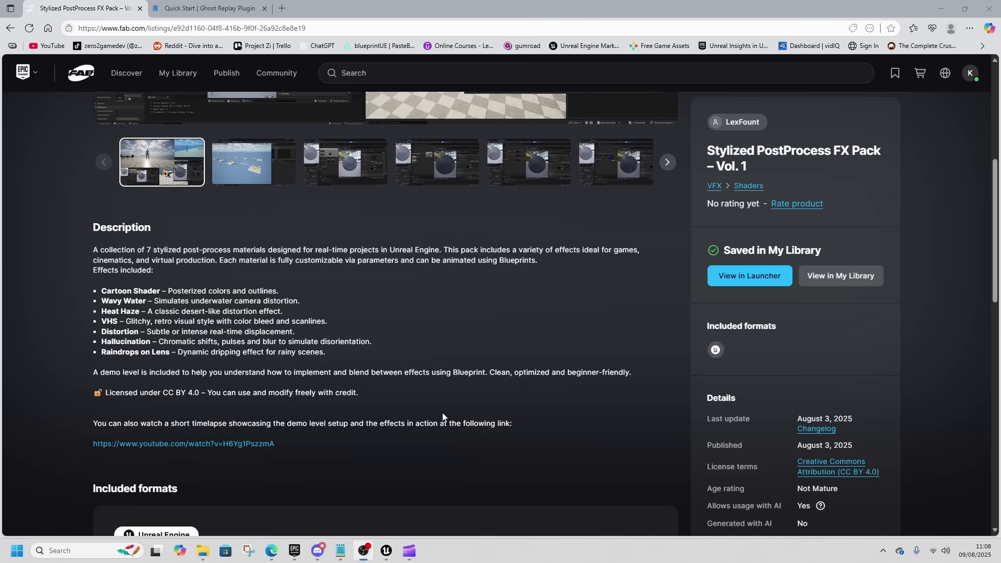
{"action": "scroll", "coordinate": [472, 404], "scroll_direction": "up", "scroll_amount": 1}
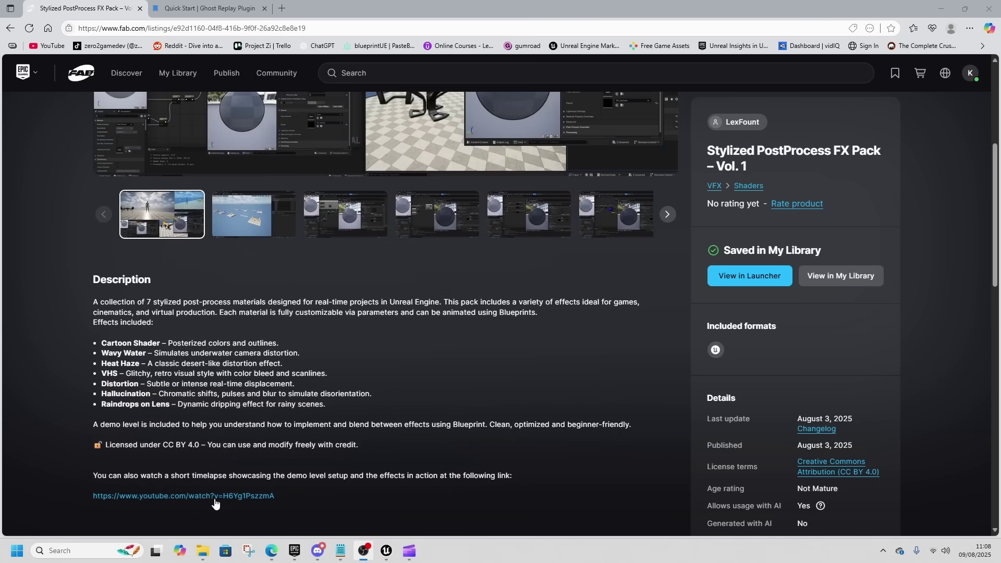
{"action": "scroll", "coordinate": [381, 448], "scroll_direction": "up", "scroll_amount": 2}
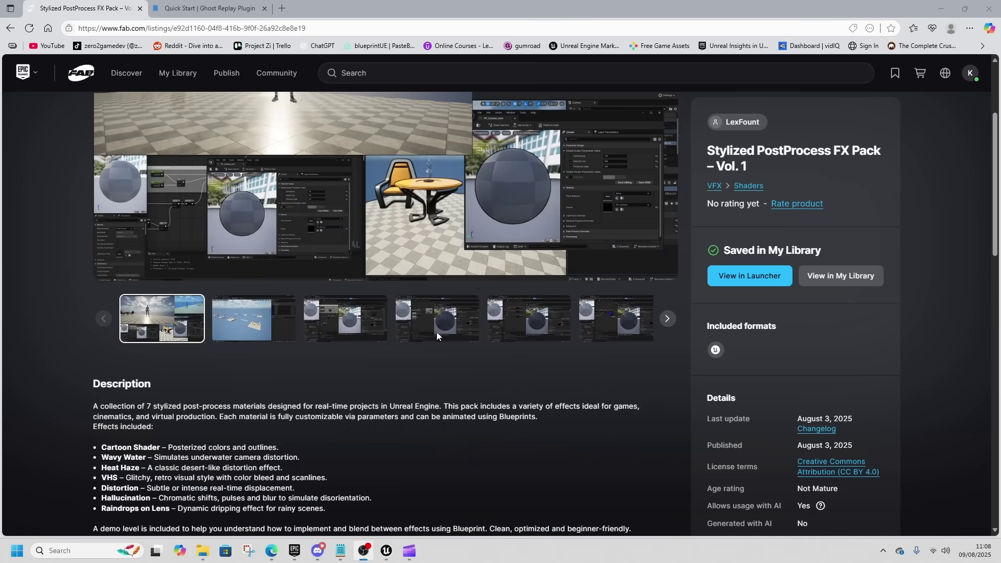
{"action": "scroll", "coordinate": [457, 421], "scroll_direction": "up", "scroll_amount": 2}
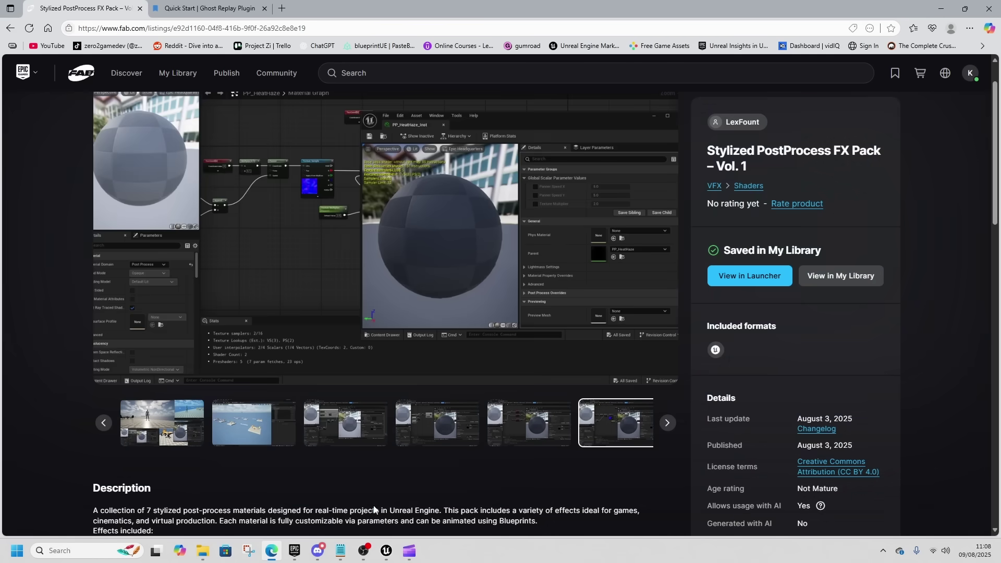
- Switch to the FabTestingGround project in Unreal Editor and bring up the Lvl_ThirdPerson level
{"action": "mouse_move", "coordinate": [386, 551]}
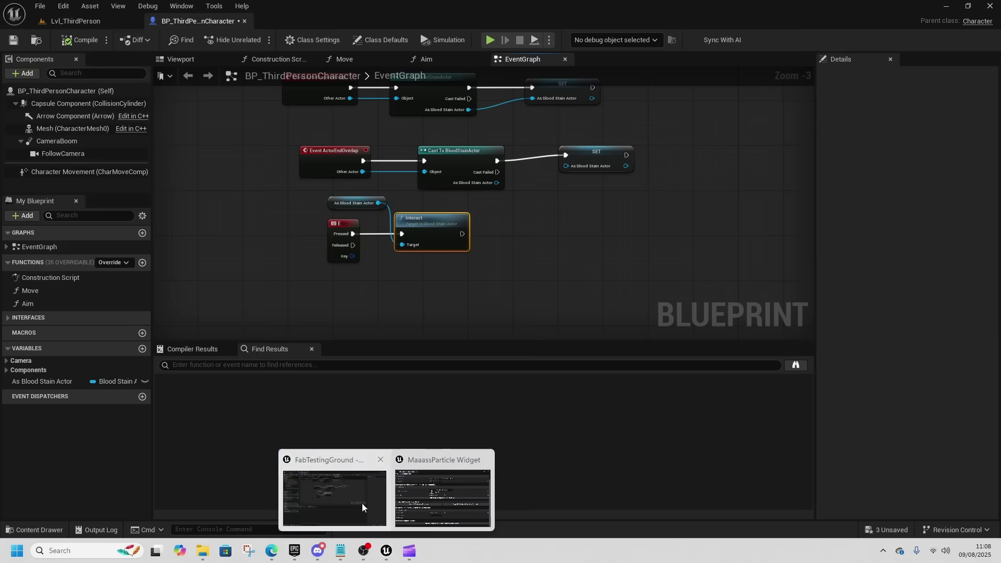
{"action": "left_click", "coordinate": [362, 503]}
{"action": "left_click", "coordinate": [78, 21]}
{"action": "scroll", "coordinate": [171, 73], "scroll_direction": "up", "scroll_amount": 3}
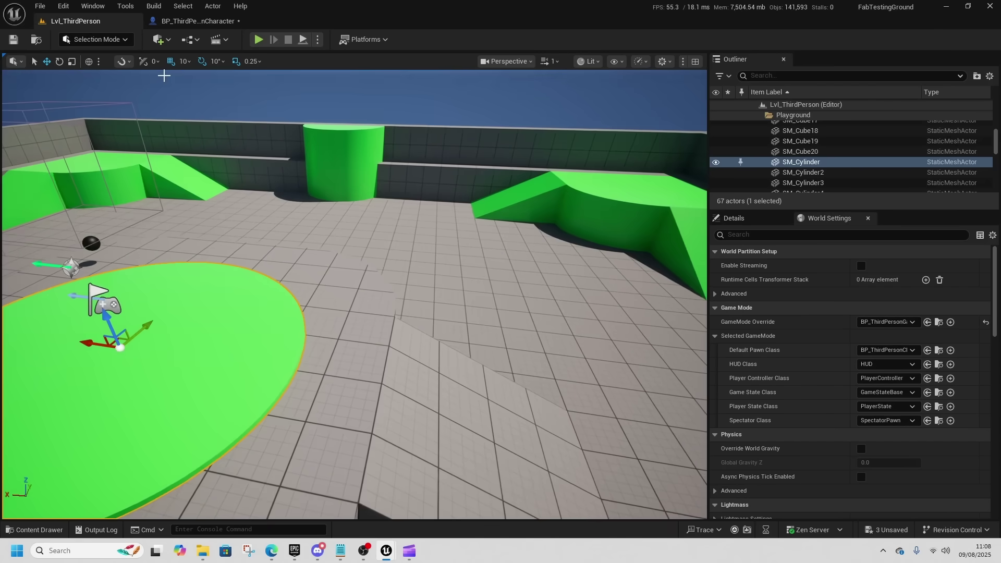
- Play-test the level in the viewport, toggling the stylized outline effect off, and stop the session
{"action": "left_click", "coordinate": [259, 40]}
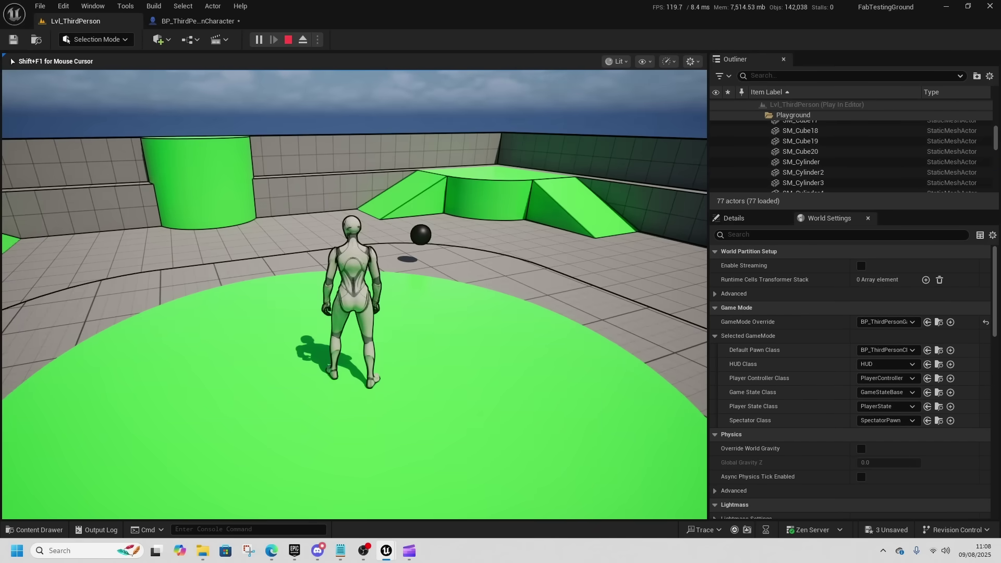
{"action": "key", "text": "1"}
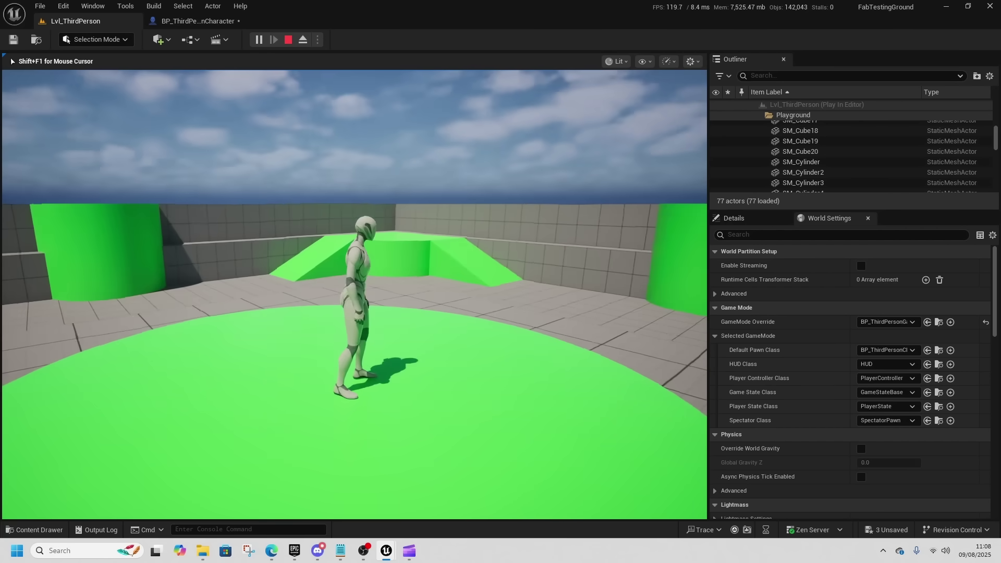
{"action": "key", "text": "alt+Tab"}
{"action": "key", "text": "alt+Tab"}
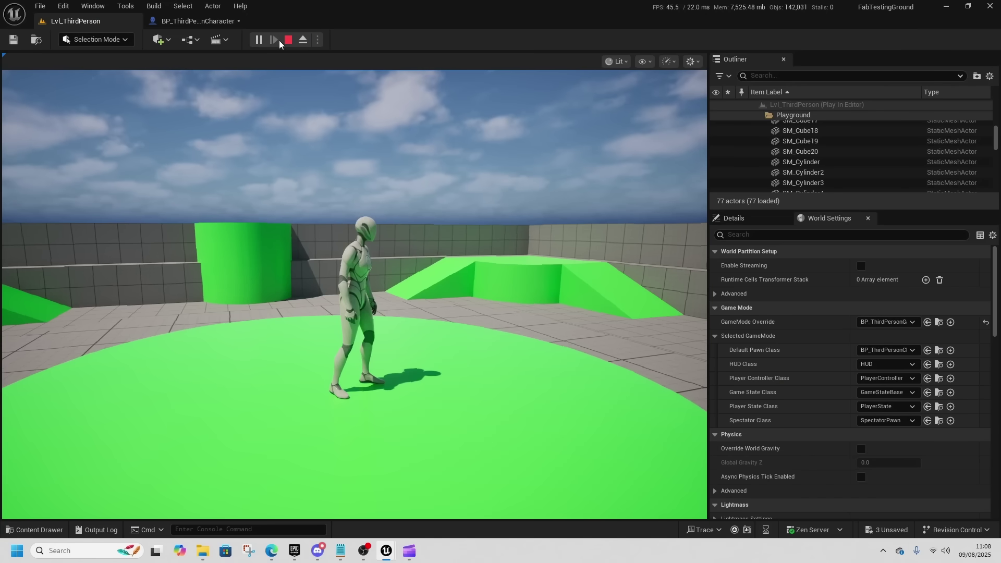
{"action": "left_click", "coordinate": [288, 40]}
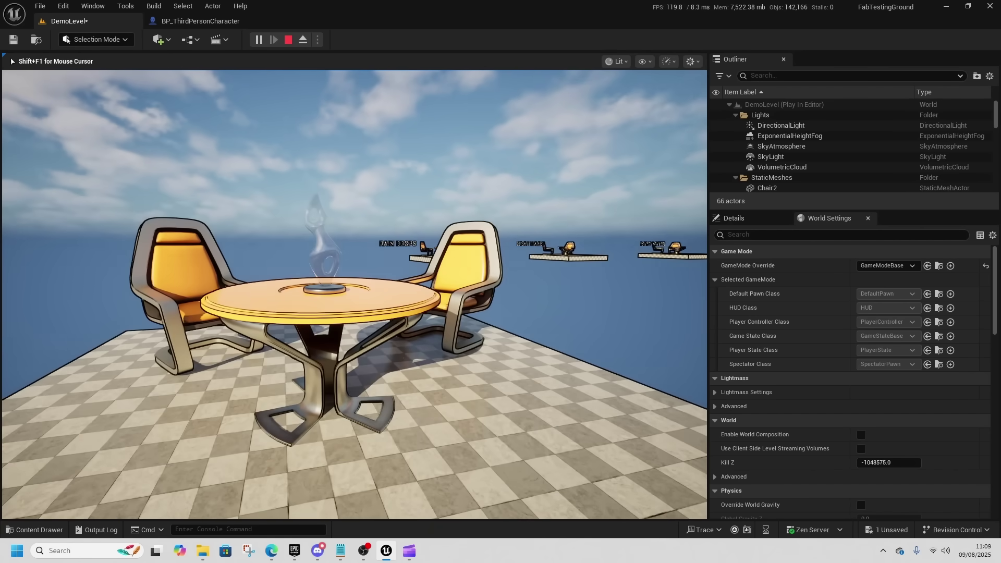
- Switch to the web browser and read the Procedural Heartbeat listing's description
{"action": "key", "text": "alt+Tab"}
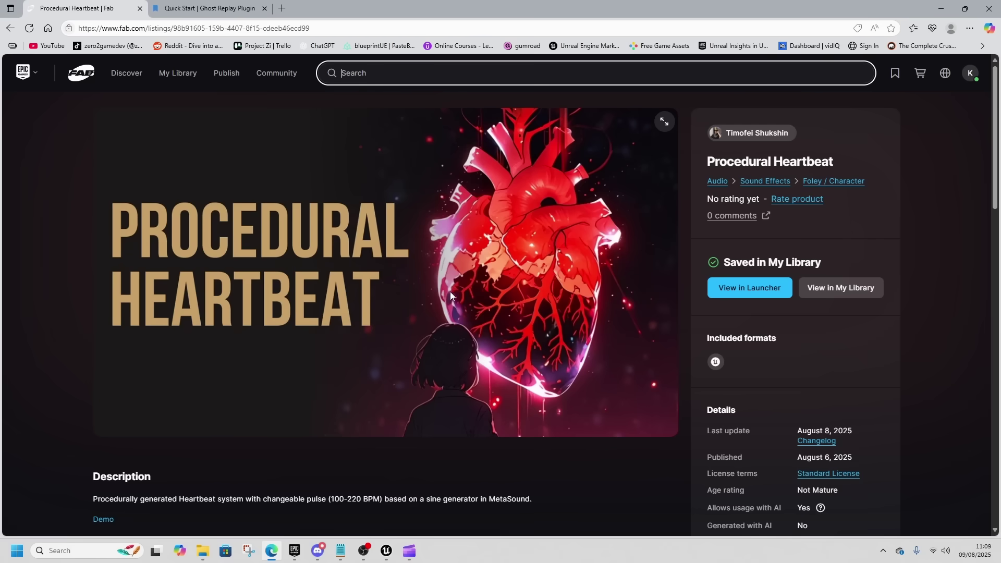
{"action": "scroll", "coordinate": [475, 291], "scroll_direction": "down", "scroll_amount": 1}
{"action": "scroll", "coordinate": [475, 291], "scroll_direction": "down", "scroll_amount": 1}
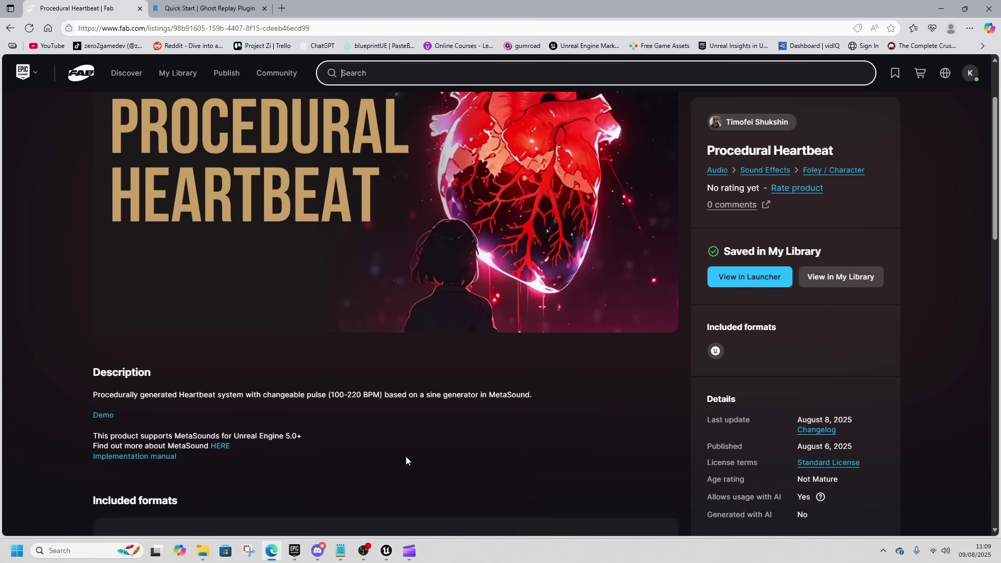
- Switch to Unreal Editor and play-test Lvl_ThirdPerson to demonstrate the procedural heartbeat, ending the session when done
{"action": "left_click", "coordinate": [387, 551]}
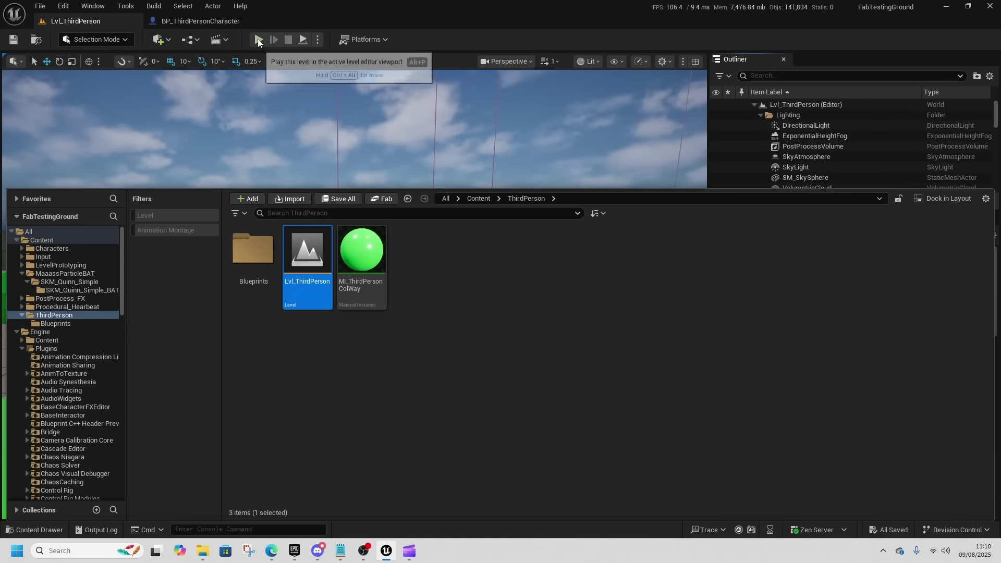
{"action": "left_click", "coordinate": [258, 40]}
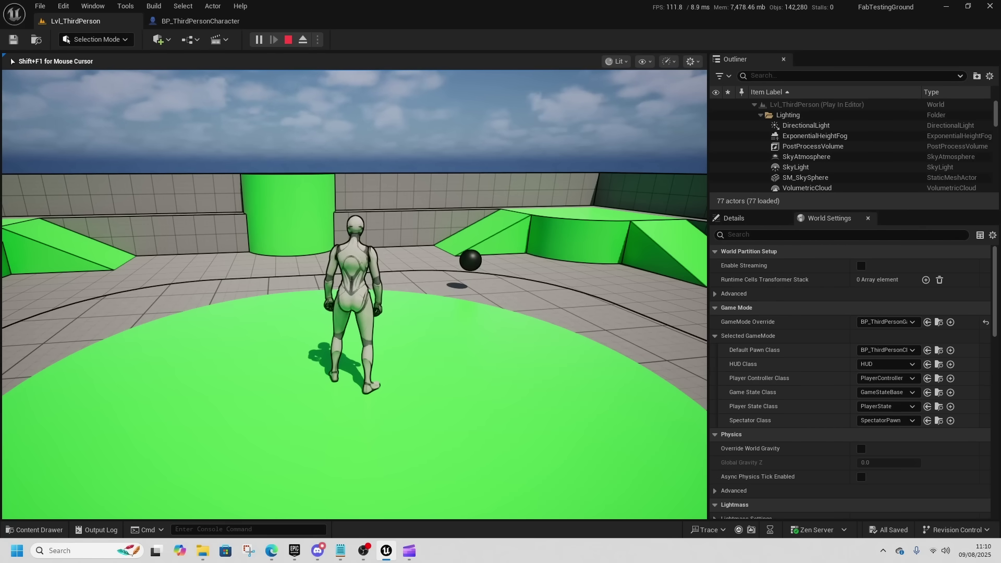
{"action": "key", "text": "alt+Tab"}
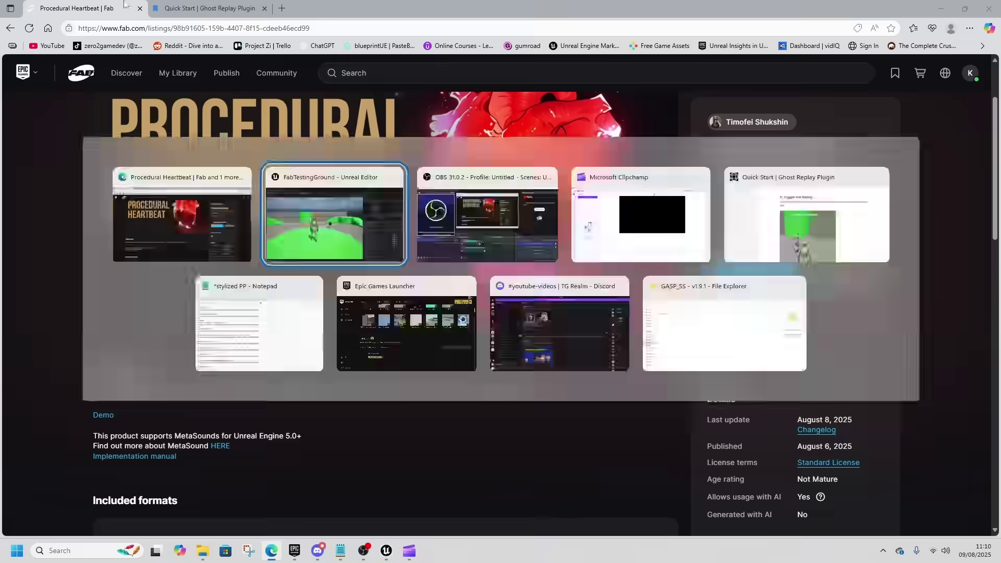
{"action": "key", "text": "alt+Tab"}
{"action": "left_click", "coordinate": [289, 40]}
- Open the BP_ThirdPersonCharacter event graph and inspect the Spawn Sound Attached node fed by Debug Key 2
{"action": "left_click", "coordinate": [208, 24]}
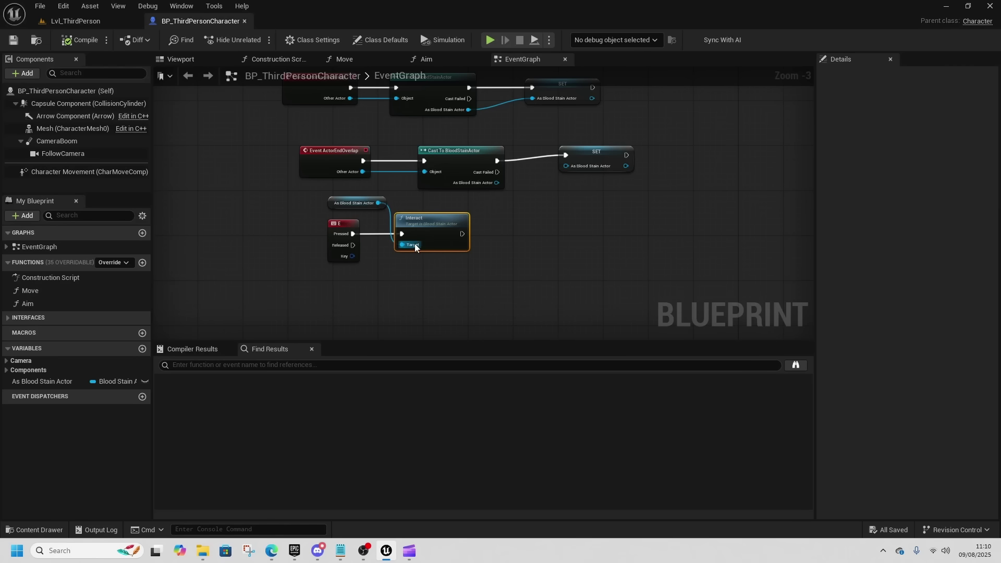
{"action": "scroll", "coordinate": [414, 212], "scroll_direction": "down", "scroll_amount": 5}
{"action": "right_click_drag", "start_coordinate": [415, 212], "coordinate": [428, 275]}
{"action": "scroll", "coordinate": [273, 243], "scroll_direction": "up", "scroll_amount": 5}
{"action": "right_click_drag", "start_coordinate": [234, 246], "coordinate": [387, 246]}
{"action": "scroll", "coordinate": [387, 245], "scroll_direction": "up", "scroll_amount": 1}
{"action": "left_click", "coordinate": [491, 188]}
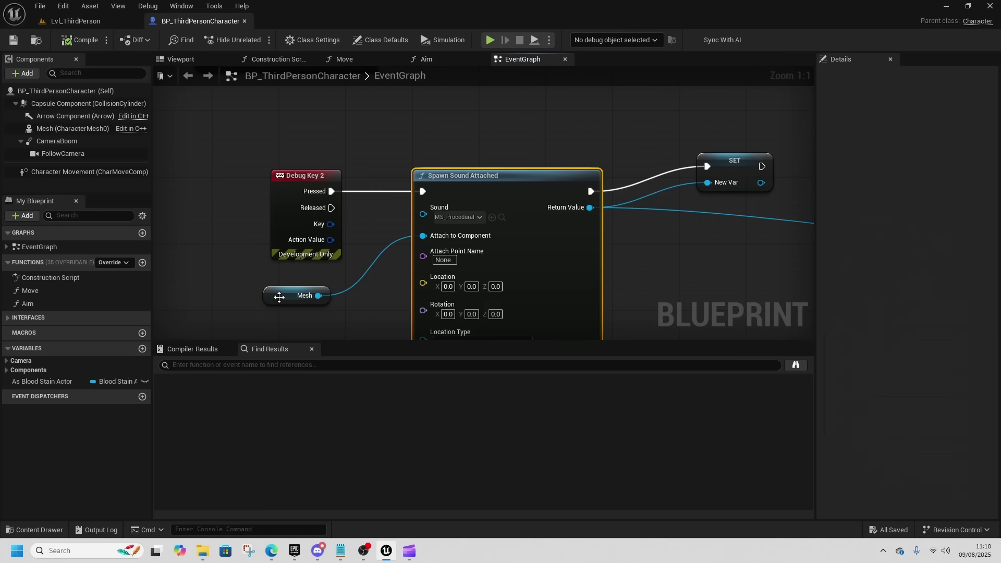
- Examine the heartbeat logic from the Mesh node through Debug Key 3, Flip Flop, Select and Set Float Parameter
{"action": "left_click_drag", "start_coordinate": [298, 293], "coordinate": [305, 285]}
{"action": "left_click", "coordinate": [450, 186]}
{"action": "right_click_drag", "start_coordinate": [638, 248], "coordinate": [383, 245]}
{"action": "left_click", "coordinate": [484, 157]}
{"action": "right_click_drag", "start_coordinate": [552, 241], "coordinate": [302, 228]}
{"action": "left_click", "coordinate": [406, 206]}
{"action": "right_click_drag", "start_coordinate": [405, 206], "coordinate": [223, 154]}
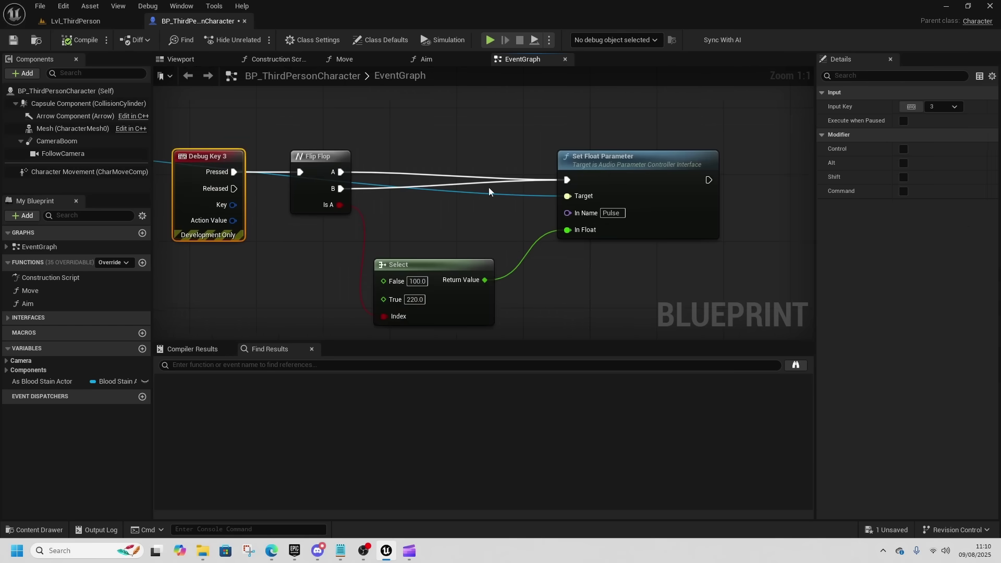
{"action": "left_click", "coordinate": [621, 171]}
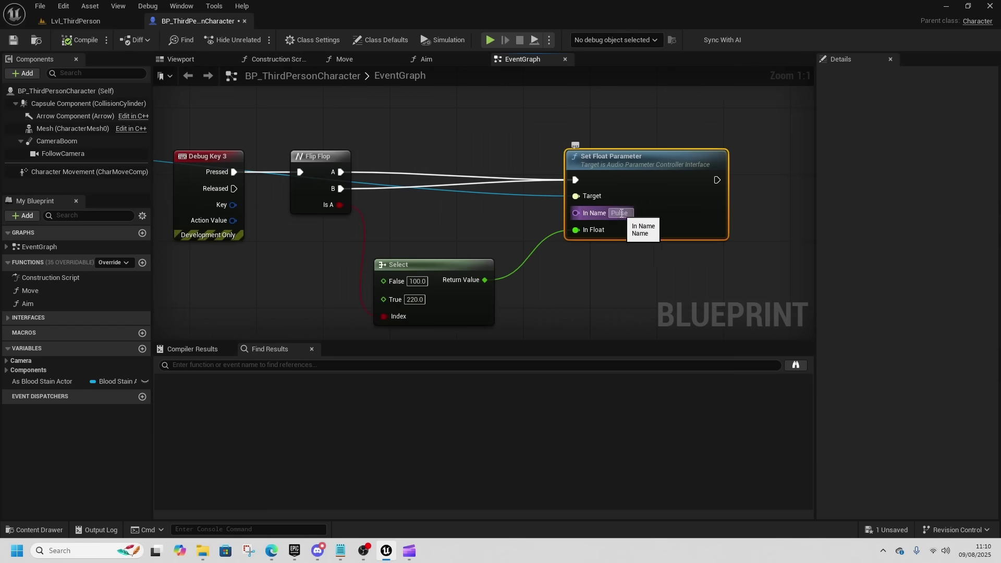
{"action": "left_click_drag", "start_coordinate": [444, 271], "coordinate": [468, 245]}
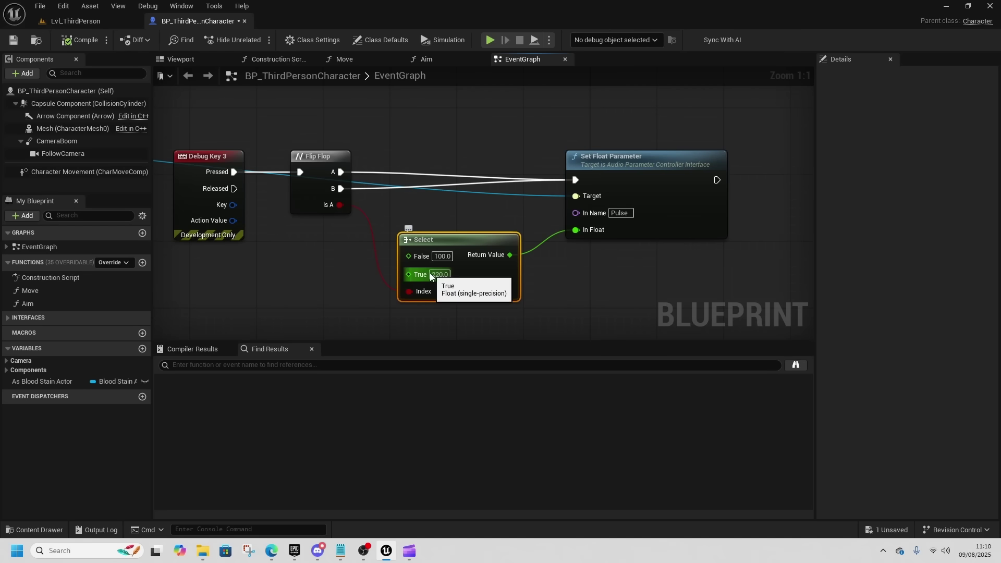
- Switch to the web browser and read the Ferrefy Plugin: Utility listing's summary
{"action": "key", "text": "alt+Tab"}
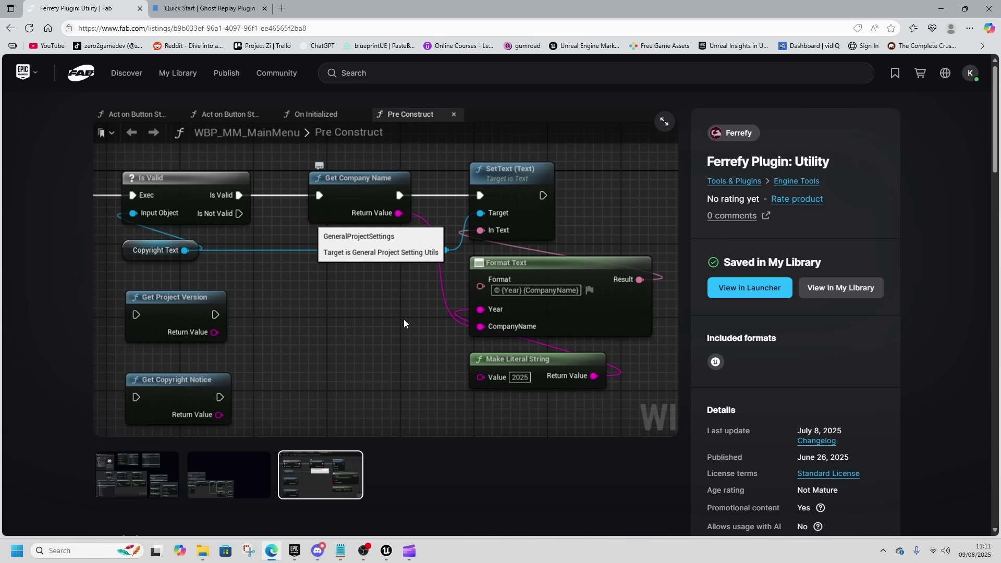
{"action": "scroll", "coordinate": [404, 324], "scroll_direction": "down", "scroll_amount": 2}
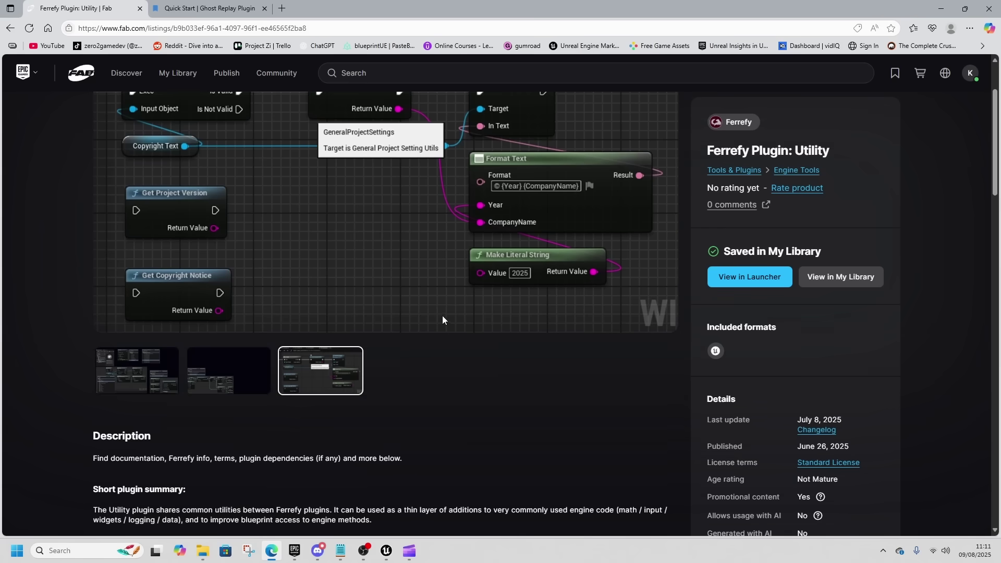
{"action": "scroll", "coordinate": [426, 356], "scroll_direction": "down", "scroll_amount": 3}
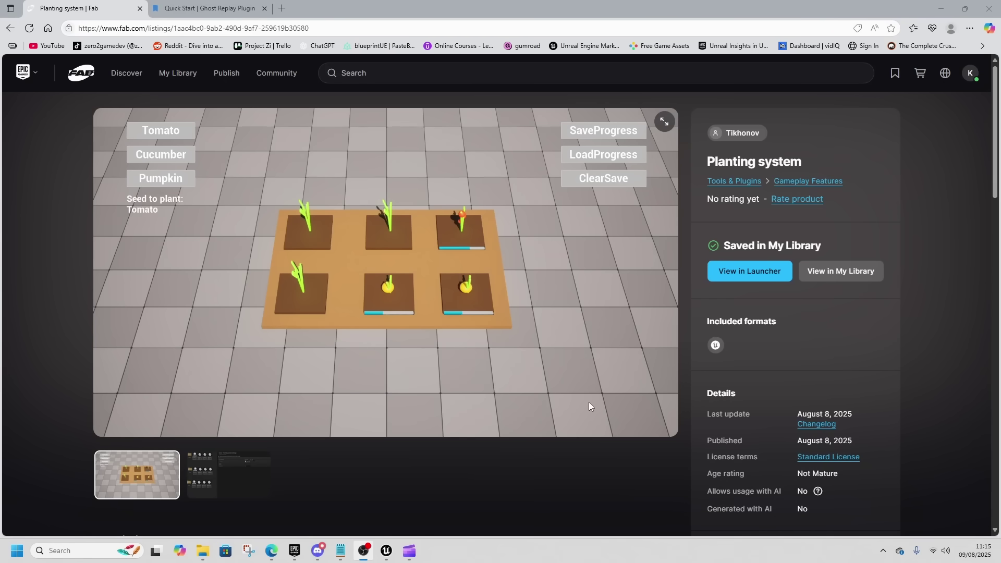
- Review the Planting system listing's preview images, description and technical details
{"action": "left_click", "coordinate": [239, 480]}
{"action": "left_click", "coordinate": [136, 474]}
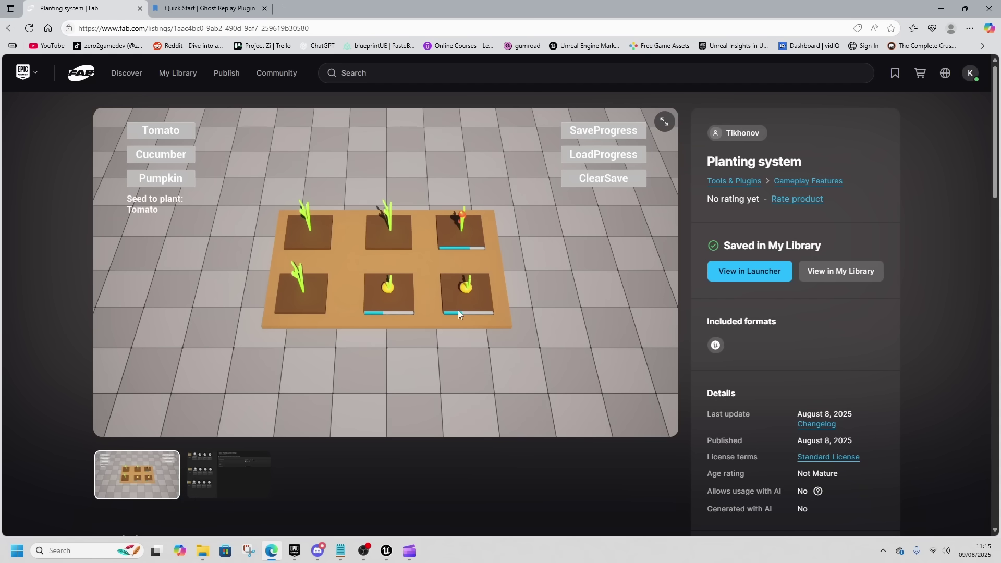
{"action": "scroll", "coordinate": [459, 314], "scroll_direction": "down", "scroll_amount": 6}
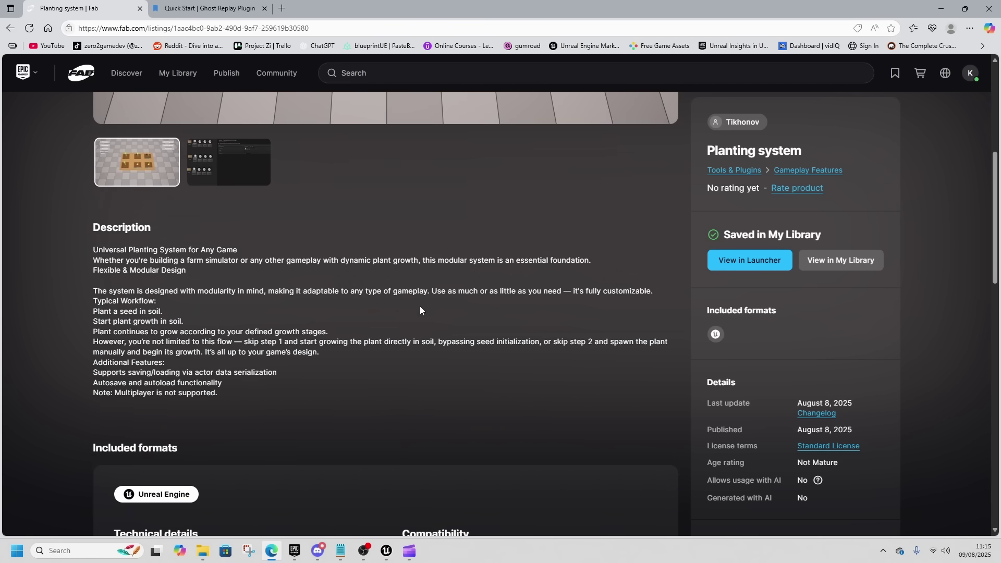
{"action": "scroll", "coordinate": [363, 318], "scroll_direction": "up", "scroll_amount": 2}
{"action": "scroll", "coordinate": [373, 331], "scroll_direction": "down", "scroll_amount": 3}
{"action": "scroll", "coordinate": [342, 346], "scroll_direction": "down", "scroll_amount": 3}
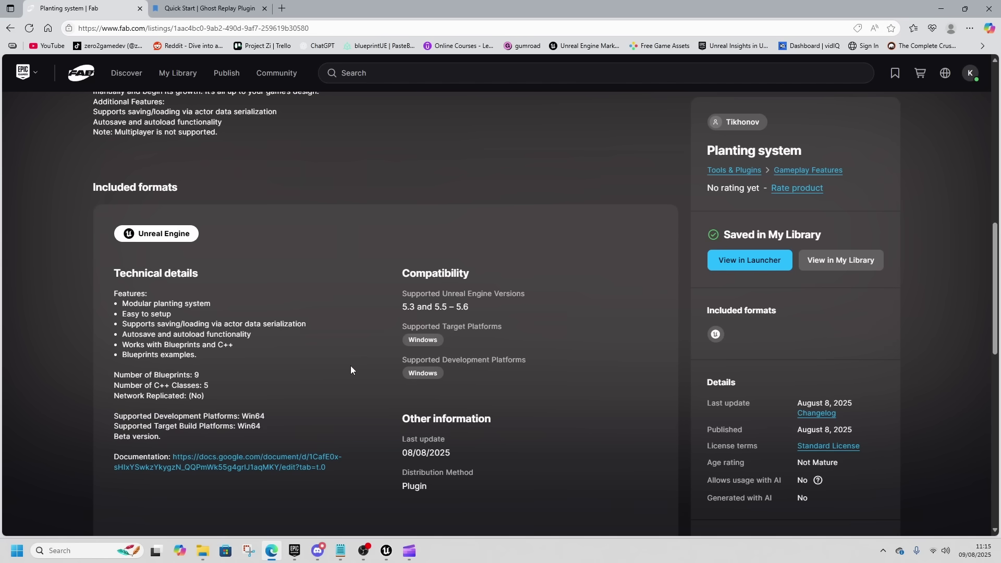
{"action": "scroll", "coordinate": [368, 359], "scroll_direction": "up", "scroll_amount": 5}
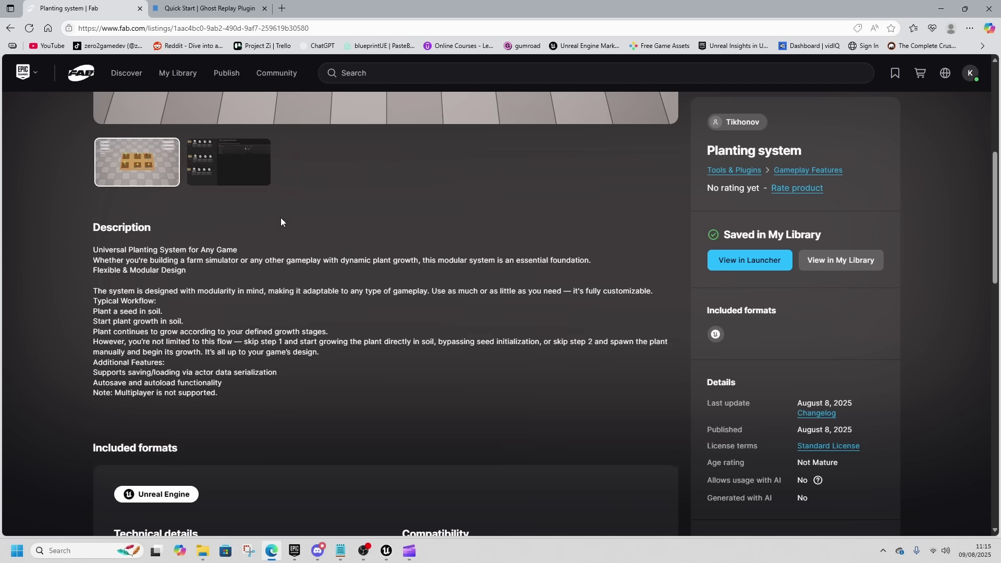
- Open the Maaass Particle listing and look over its preview image and the start of the description
{"action": "left_click", "coordinate": [13, 32]}
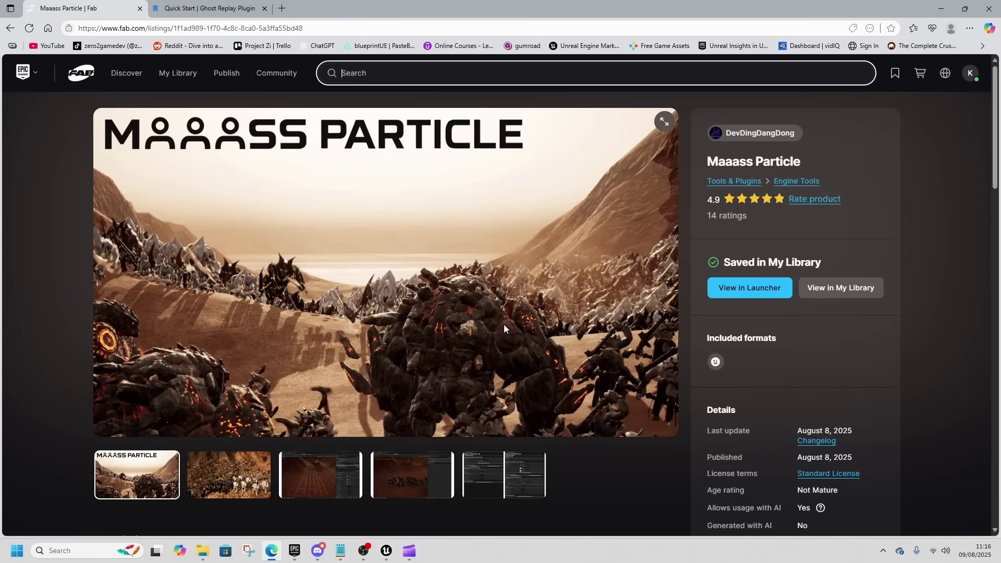
{"action": "scroll", "coordinate": [418, 358], "scroll_direction": "down", "scroll_amount": 1}
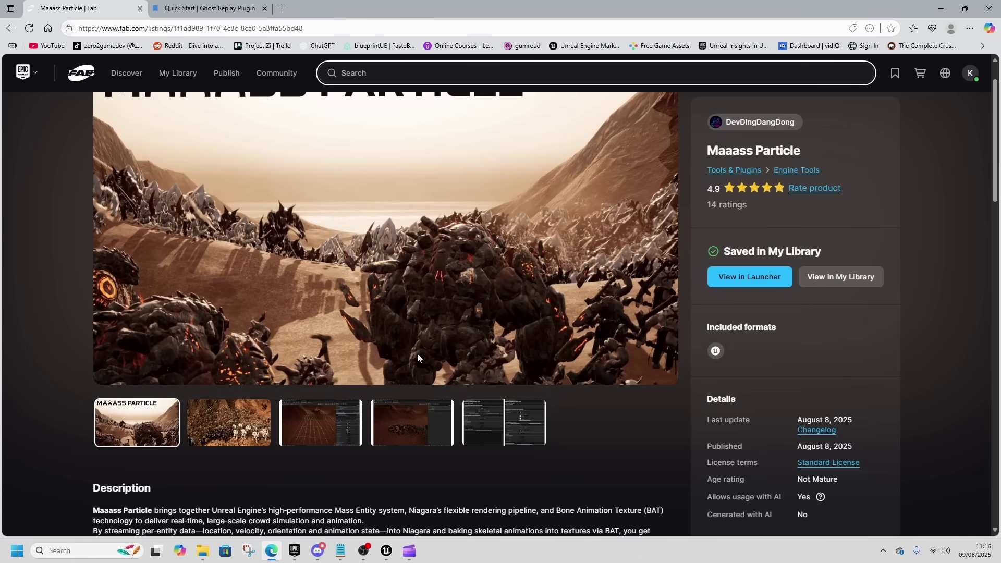
{"action": "scroll", "coordinate": [423, 356], "scroll_direction": "up", "scroll_amount": 1}
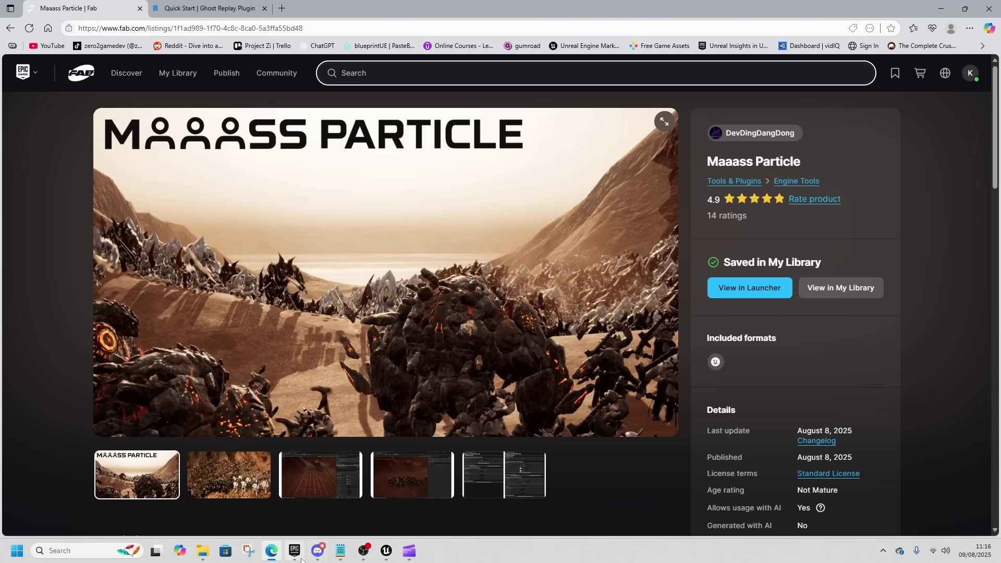
- Switch to Unreal Editor and inspect the MPSpawner actor and its spawned mannequins in the Lvl_ThirdPerson level
{"action": "left_click", "coordinate": [386, 551]}
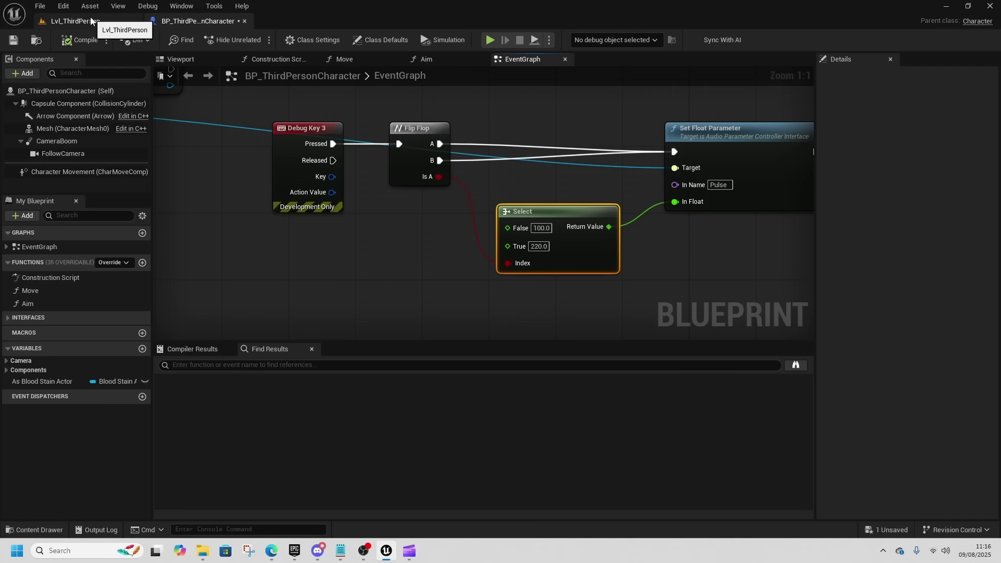
{"action": "left_click", "coordinate": [76, 21]}
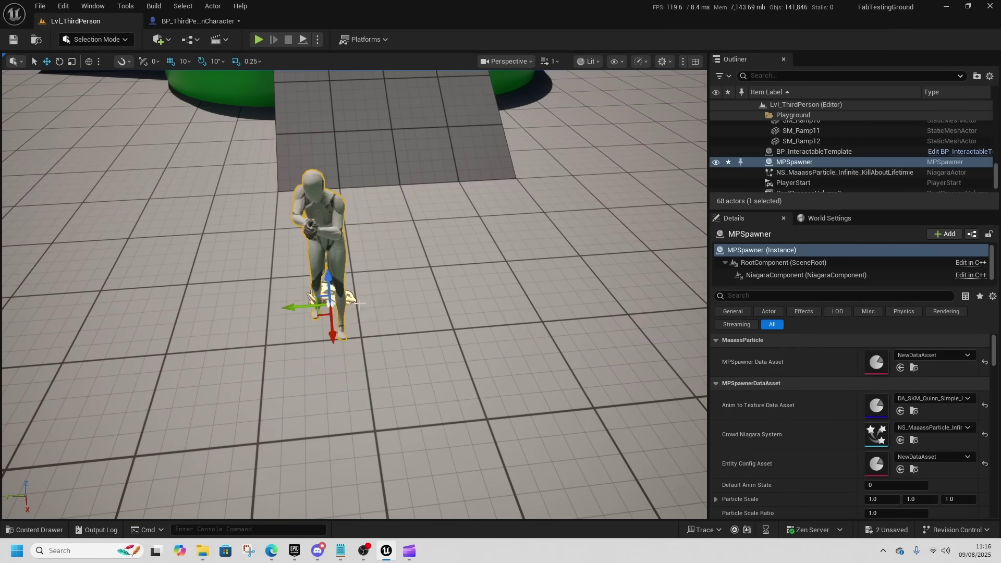
{"action": "right_click_drag", "start_coordinate": [294, 279], "coordinate": [351, 313]}
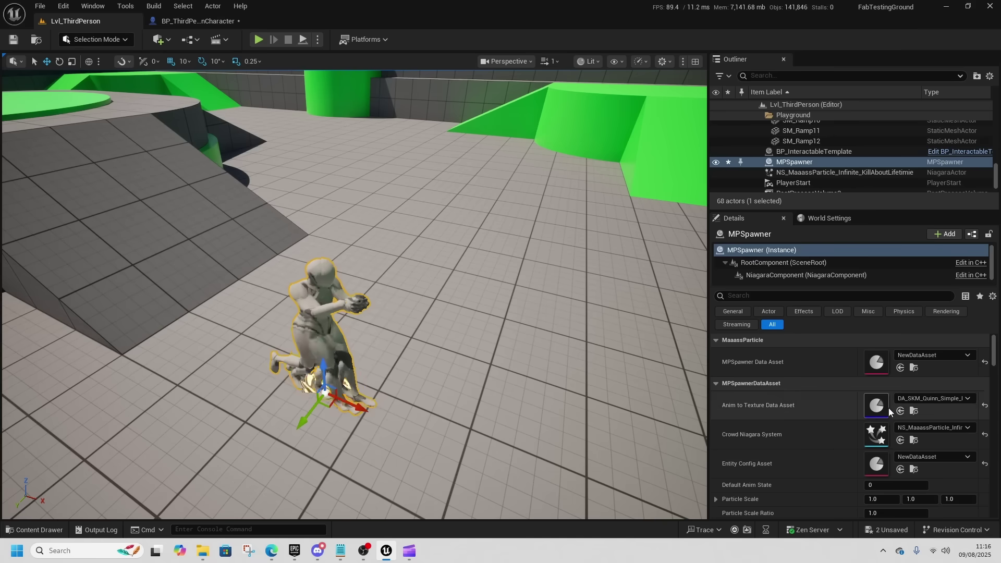
{"action": "right_click", "coordinate": [469, 411]}
{"action": "right_click_drag", "start_coordinate": [398, 438], "coordinate": [197, 83]}
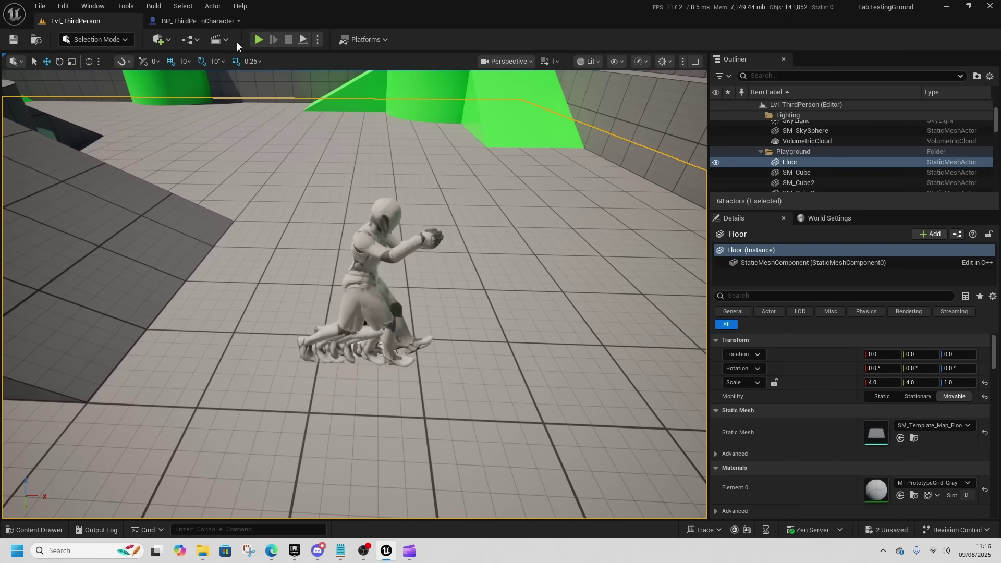
- Run the level in Simulate mode and observe the spawned Maaass Particle character from different angles
{"action": "left_click", "coordinate": [318, 40]}
{"action": "left_click", "coordinate": [359, 146]}
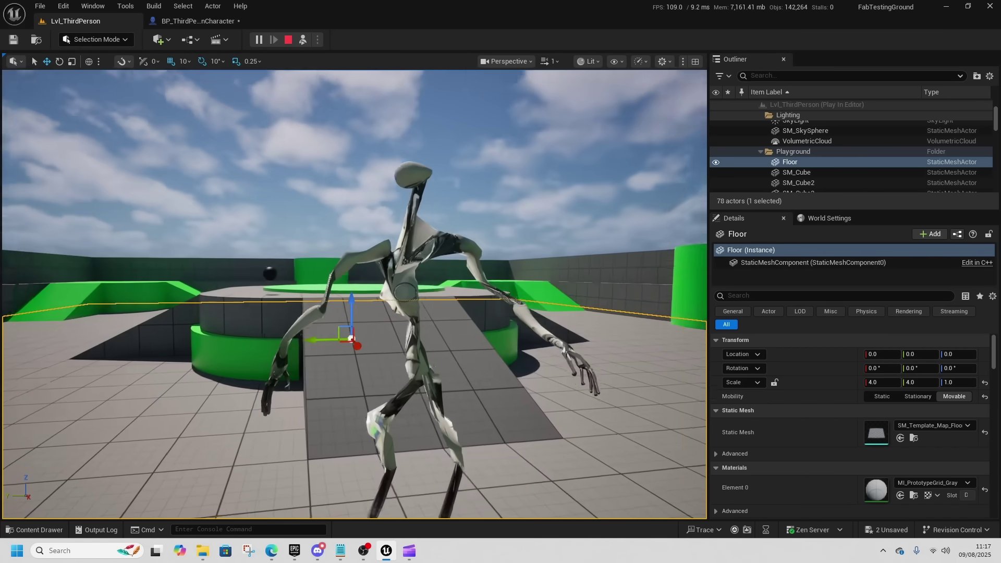
{"action": "right_click_drag", "start_coordinate": [355, 294], "coordinate": [284, 409]}
{"action": "right_click_drag", "start_coordinate": [291, 342], "coordinate": [292, 318]}
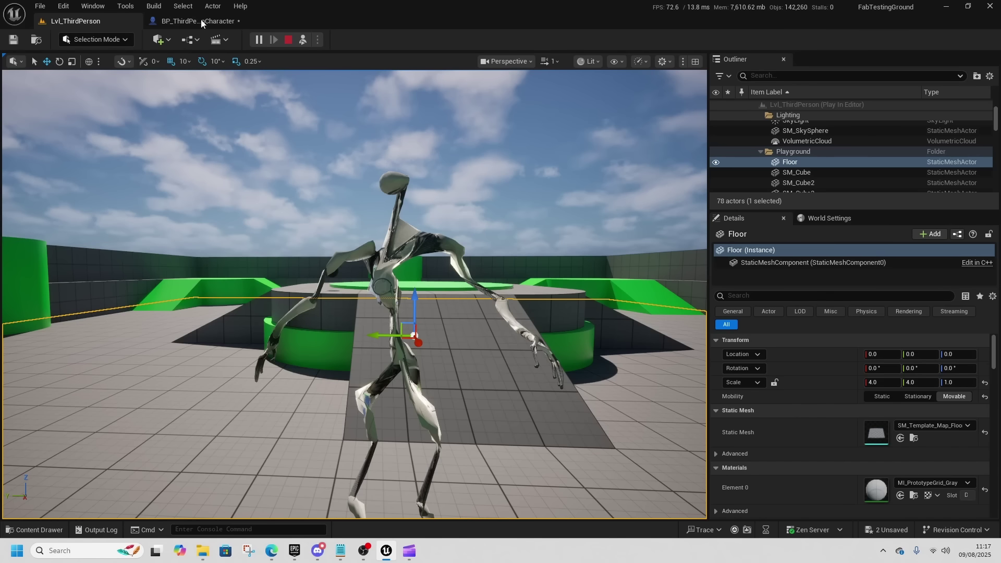
- Switch to the web browser and review the Base Interactor listing's second preview image and description
{"action": "mouse_move", "coordinate": [272, 558]}
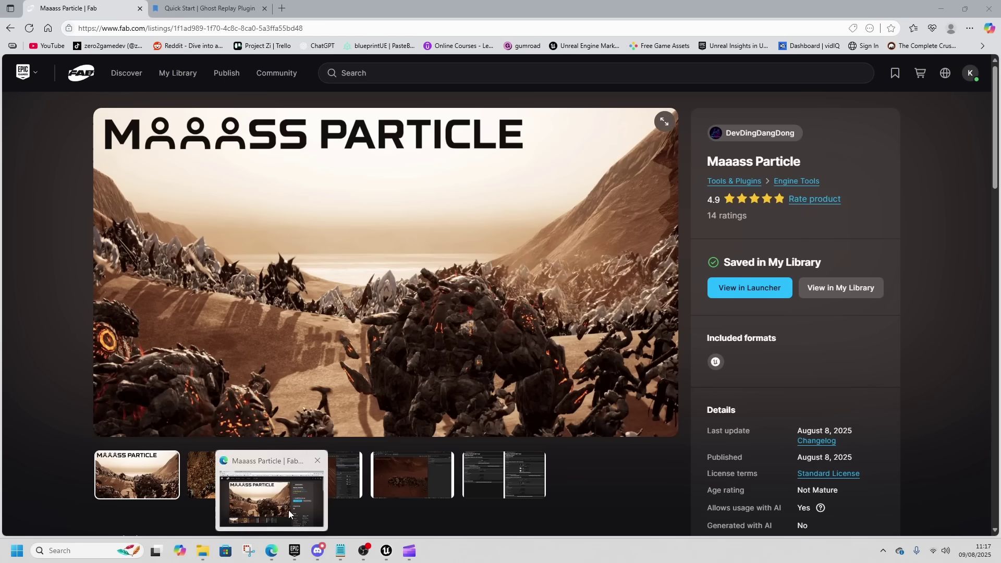
{"action": "left_click", "coordinate": [287, 514]}
{"action": "scroll", "coordinate": [392, 426], "scroll_direction": "down", "scroll_amount": 4}
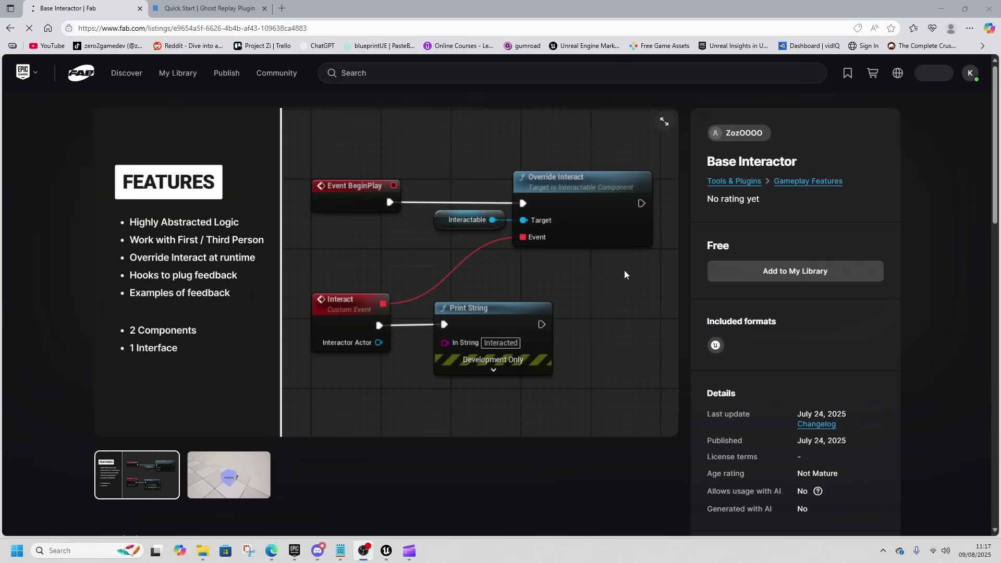
{"action": "left_click", "coordinate": [247, 469]}
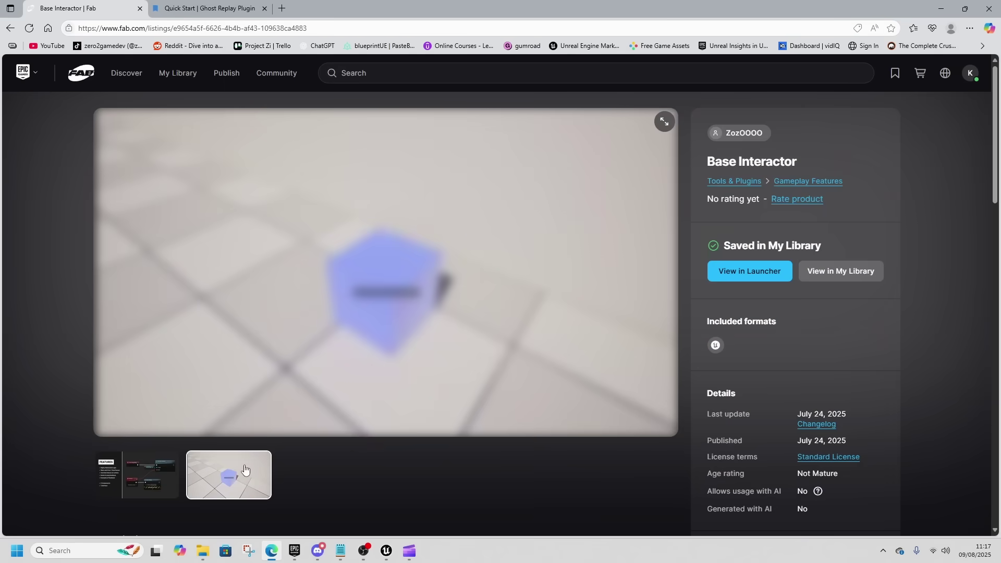
{"action": "scroll", "coordinate": [417, 370], "scroll_direction": "down", "scroll_amount": 2}
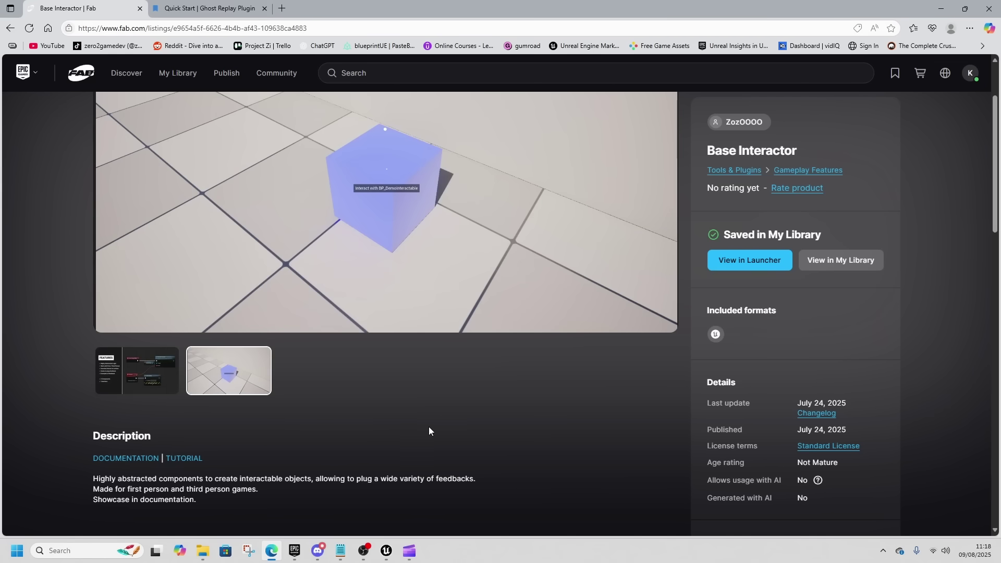
- In Unreal Editor, set the level game mode's Default Pawn Class to BP_DemoCharacter in the World Settings
{"action": "left_click", "coordinate": [386, 551]}
{"action": "key", "text": "w"}
{"action": "right_click_drag", "start_coordinate": [415, 337], "coordinate": [565, 378]}
{"action": "left_click", "coordinate": [564, 378]}
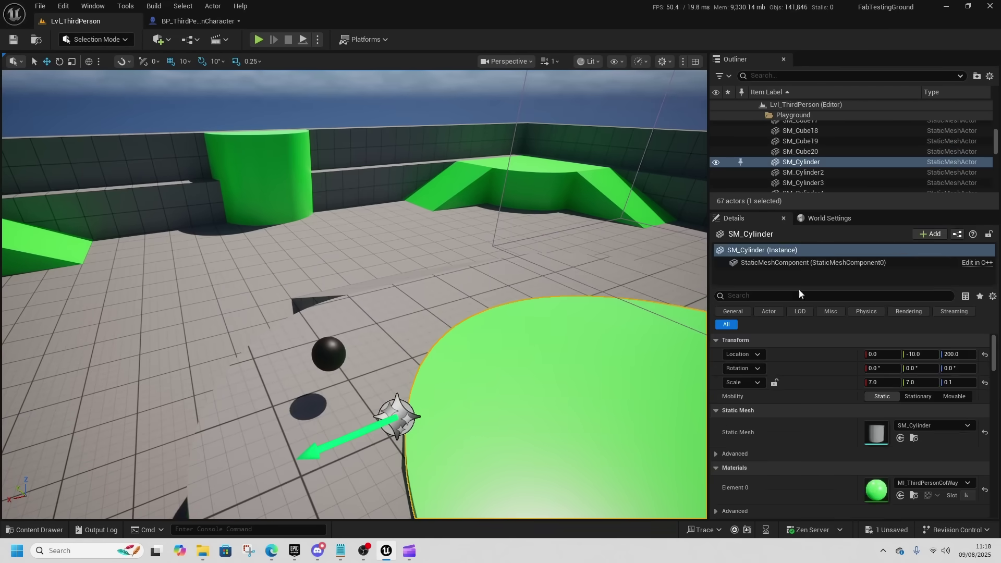
{"action": "left_click", "coordinate": [828, 219]}
{"action": "left_click", "coordinate": [882, 350]}
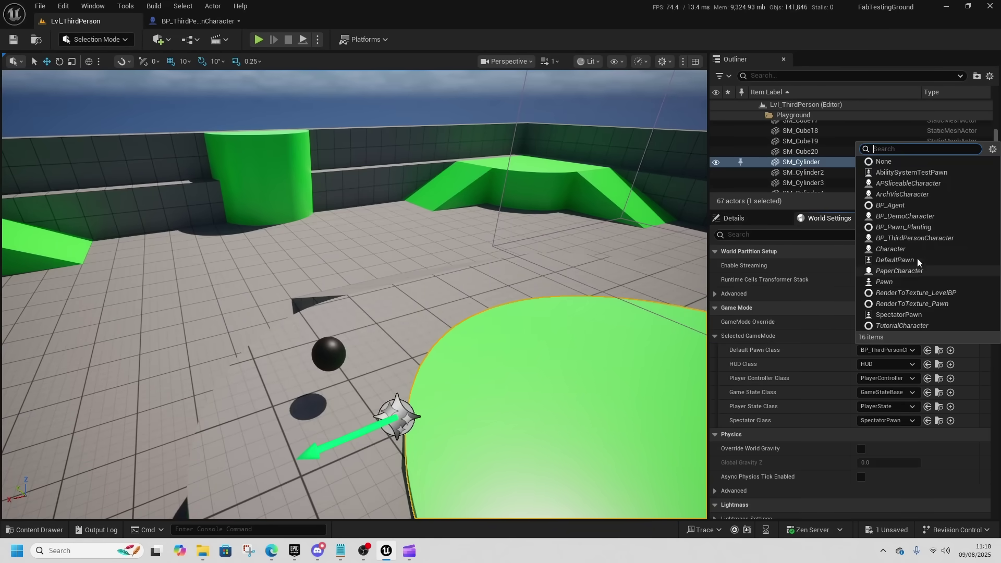
{"action": "left_click", "coordinate": [906, 216]}
- Play the level as BP_DemoCharacter and test the interaction focus on the black BP_InteractableTemplate sphere from different distances and angles, ending the session when done
{"action": "key", "text": "alt+p"}
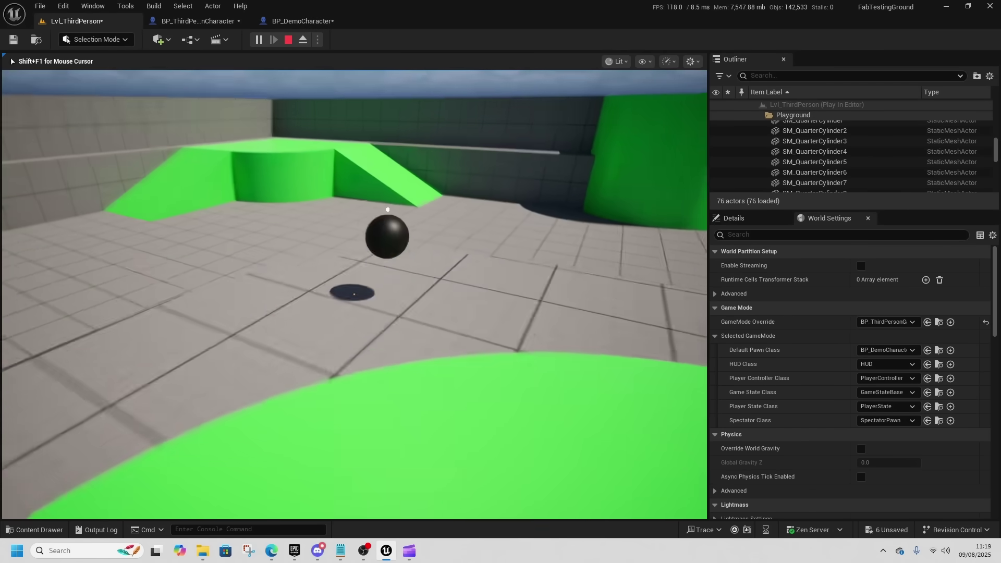
{"action": "key", "text": "w"}
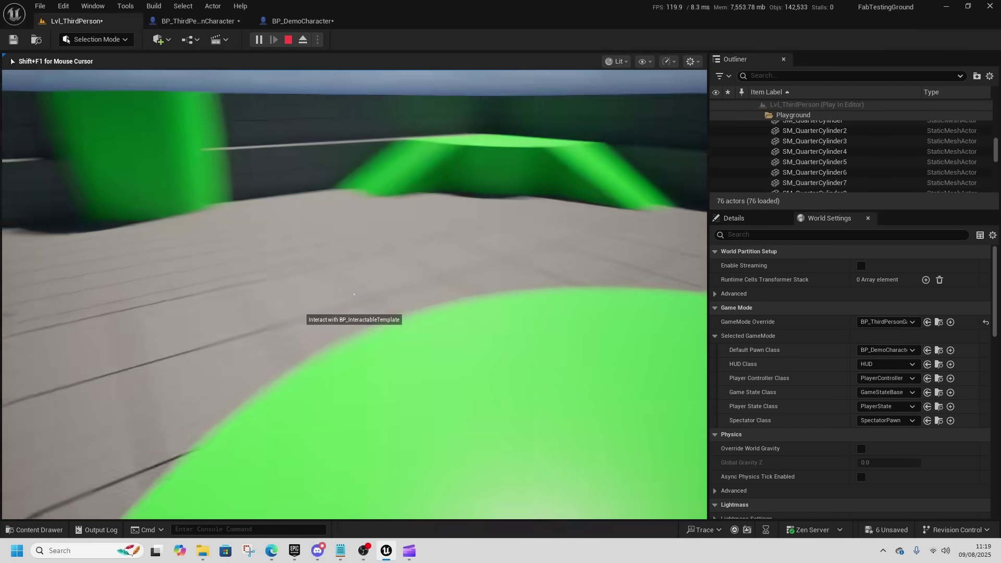
{"action": "key", "text": "w"}
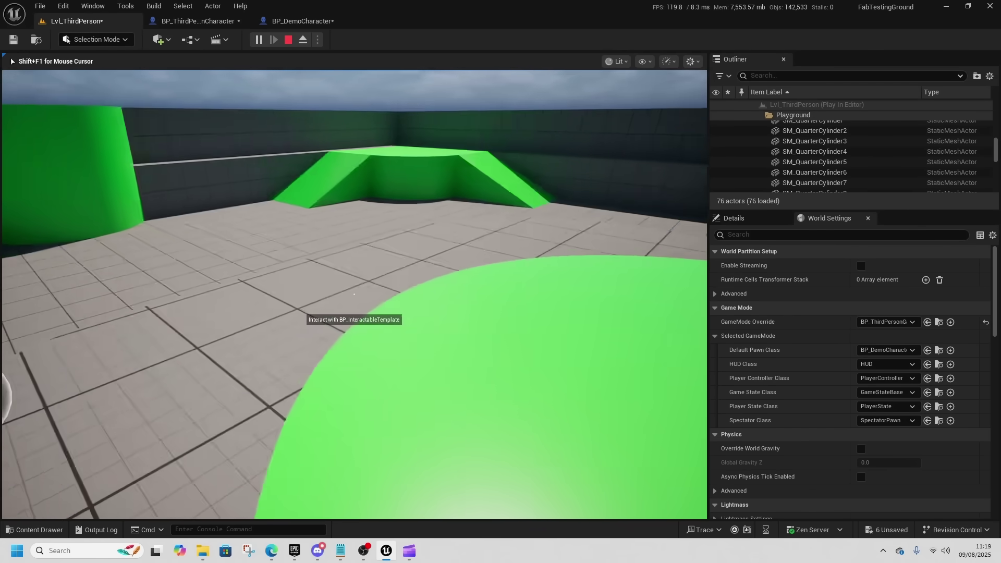
{"action": "key", "text": "w"}
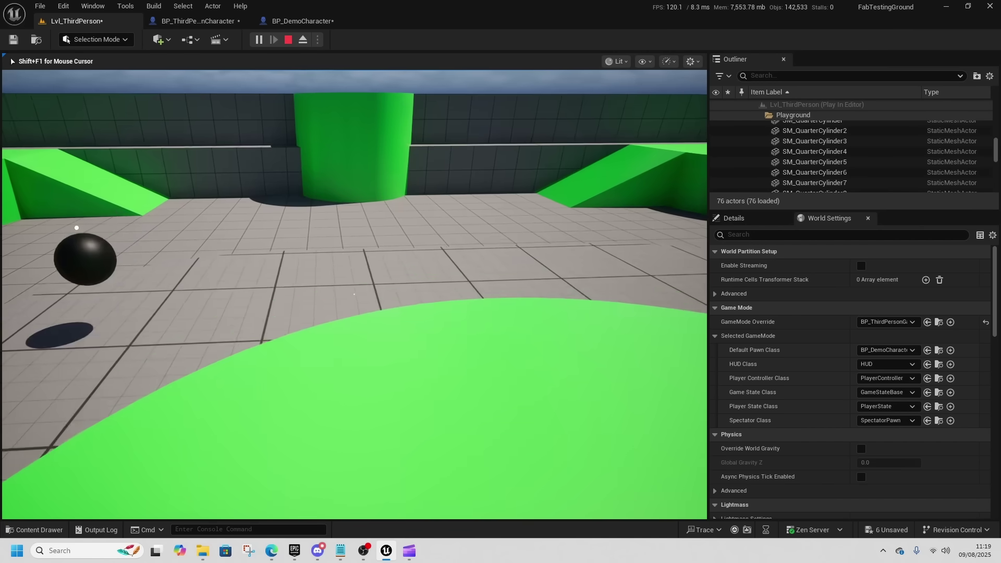
{"action": "key", "text": "w"}
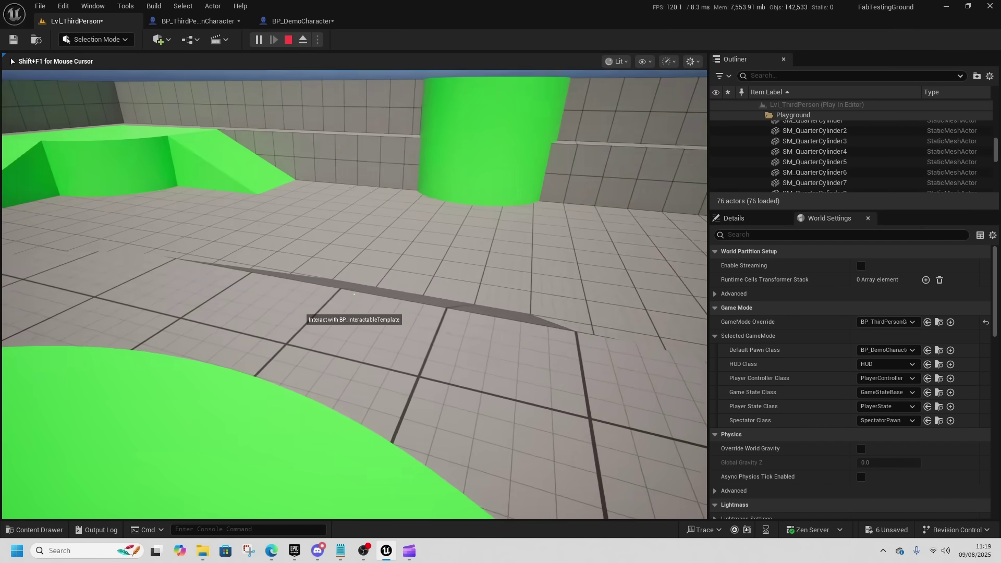
{"action": "key", "text": "w"}
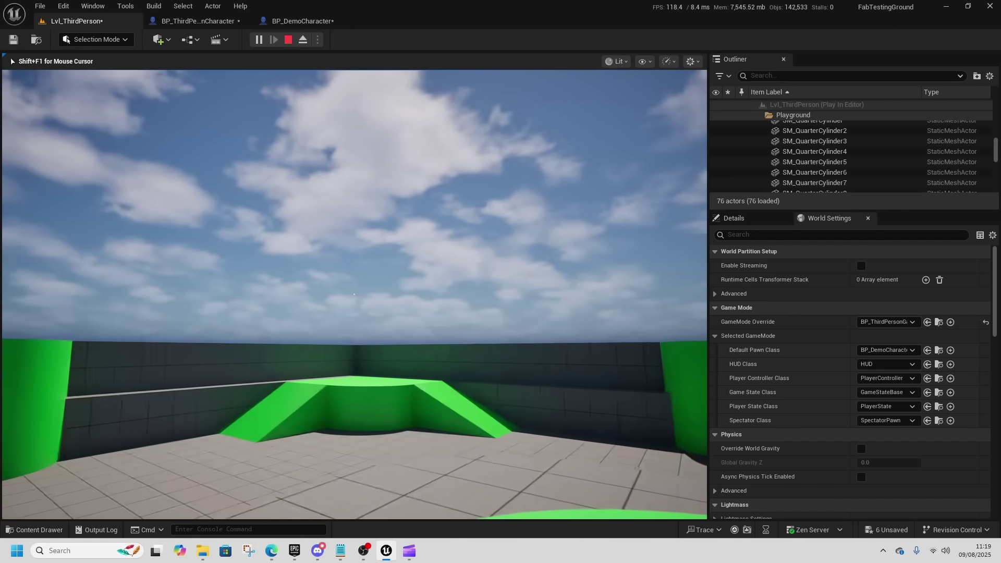
{"action": "key", "text": "w"}
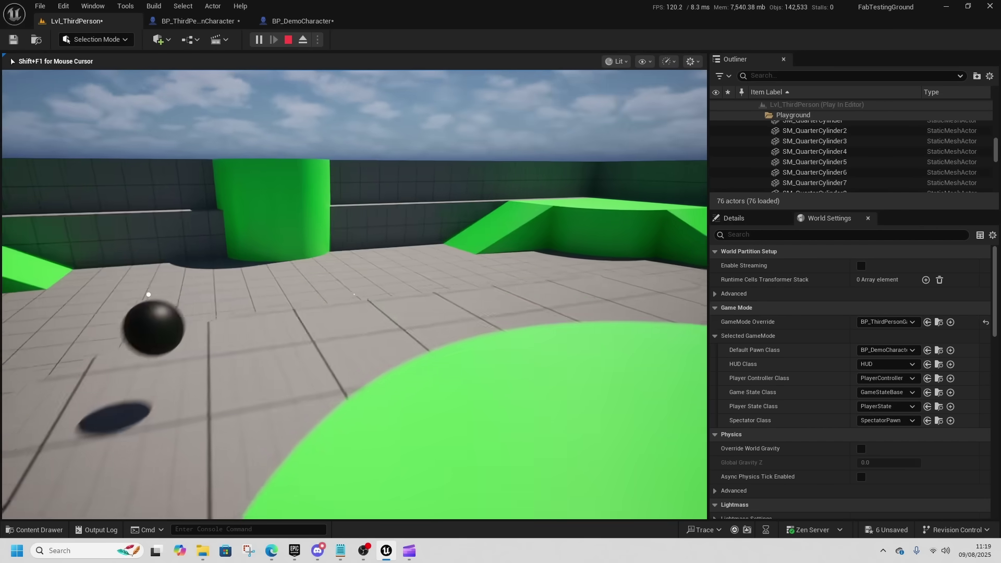
{"action": "key", "text": "s"}
{"action": "key", "text": "w"}
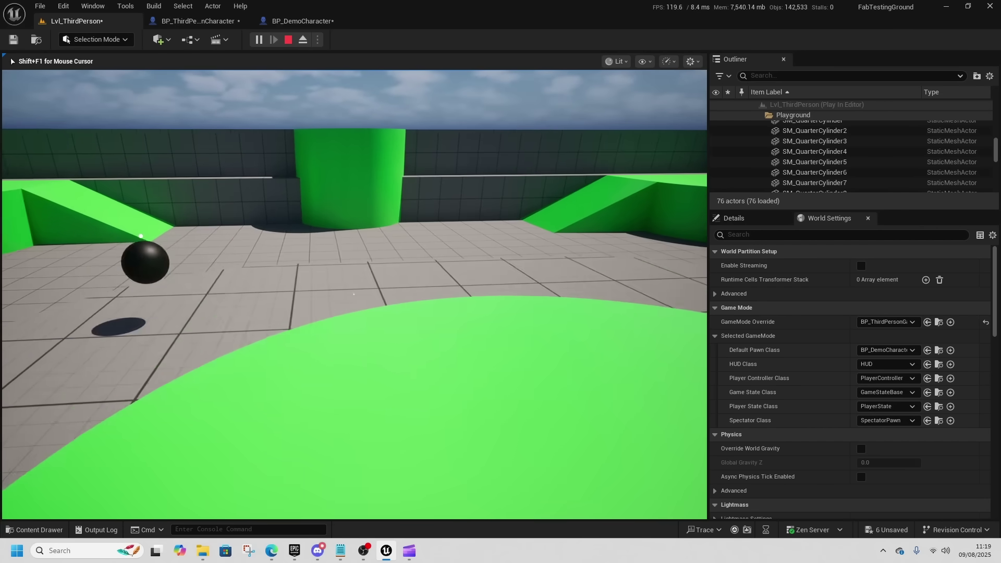
{"action": "key", "text": "w"}
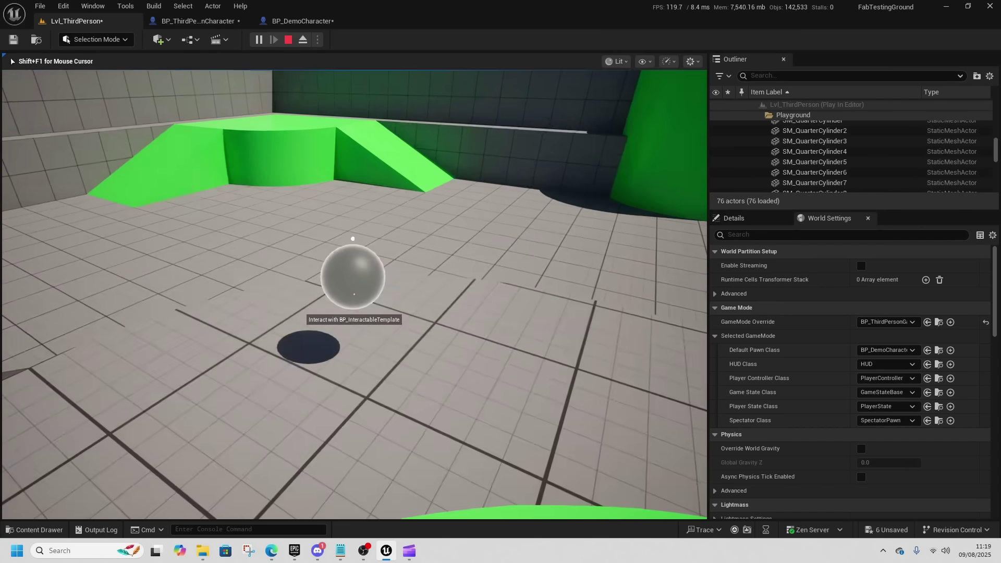
{"action": "key", "text": "s"}
{"action": "key", "text": "s"}
{"action": "key", "text": "w"}
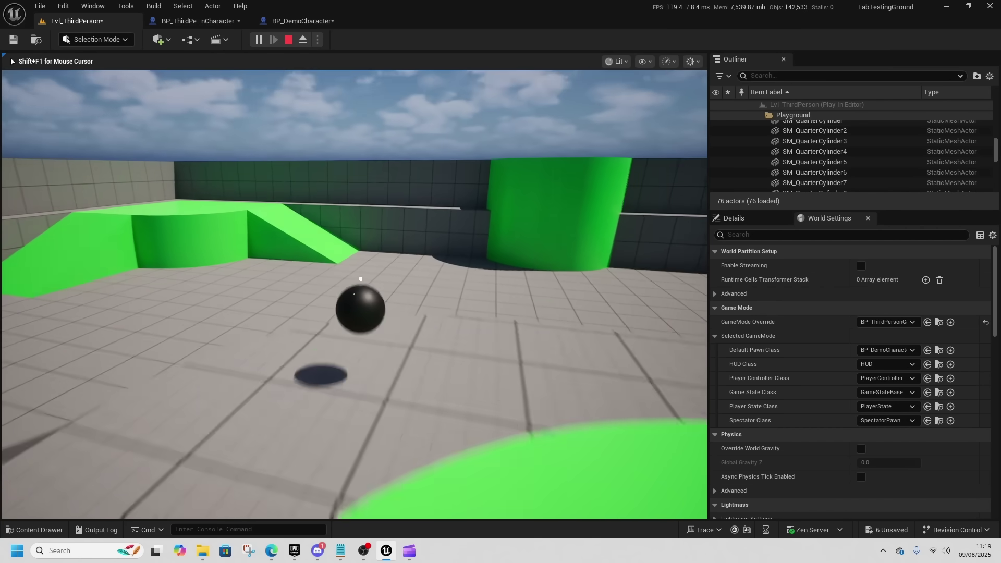
{"action": "key", "text": "s"}
{"action": "key", "text": "w"}
{"action": "key", "text": "s"}
{"action": "key", "text": "w"}
{"action": "key", "text": "s"}
{"action": "key", "text": "s"}
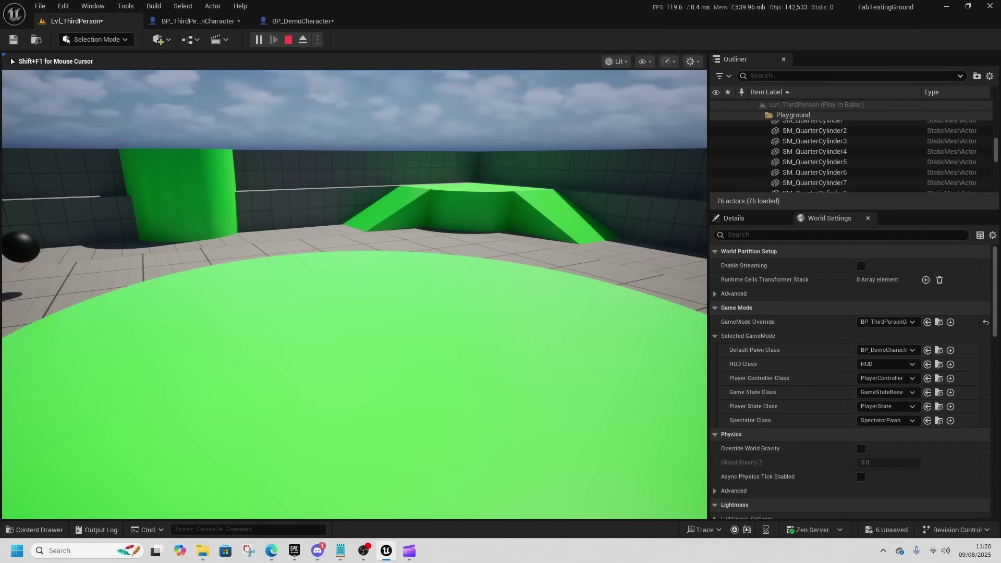
{"action": "key", "text": "w"}
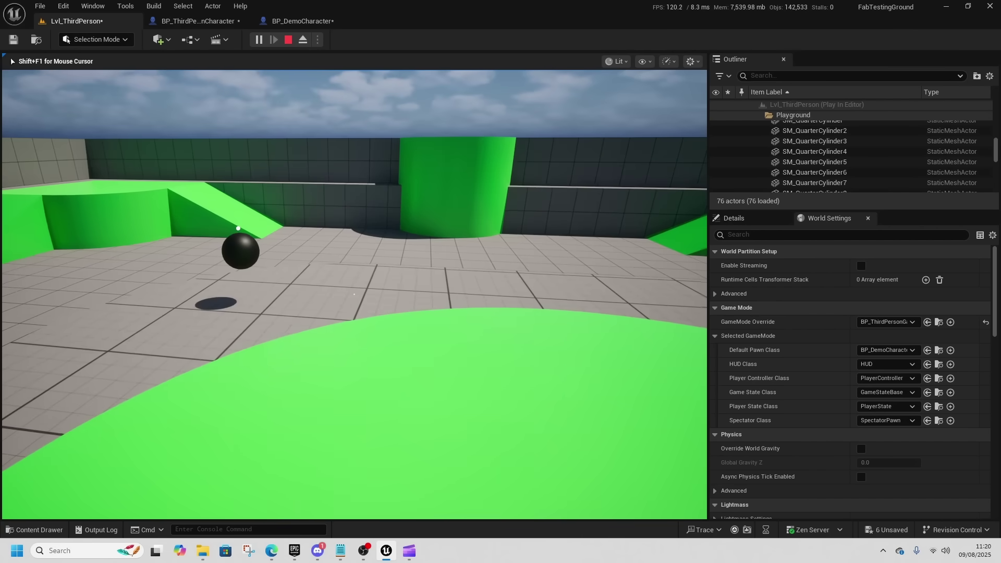
{"action": "key", "text": "w"}
{"action": "key", "text": "Escape"}
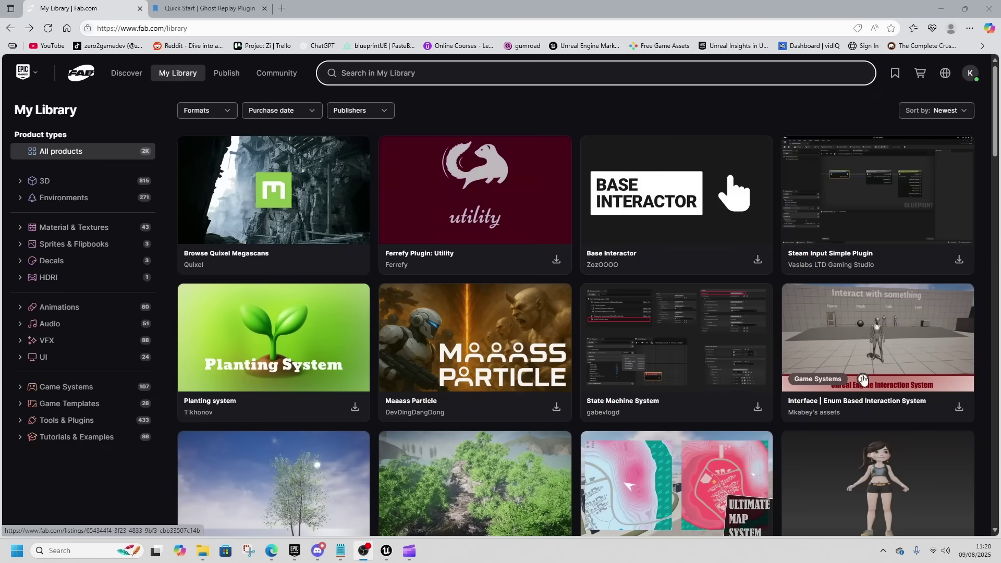
- Open the Interface | Enum Based Interaction System listing from the Fab library and read its description
{"action": "left_click", "coordinate": [886, 337]}
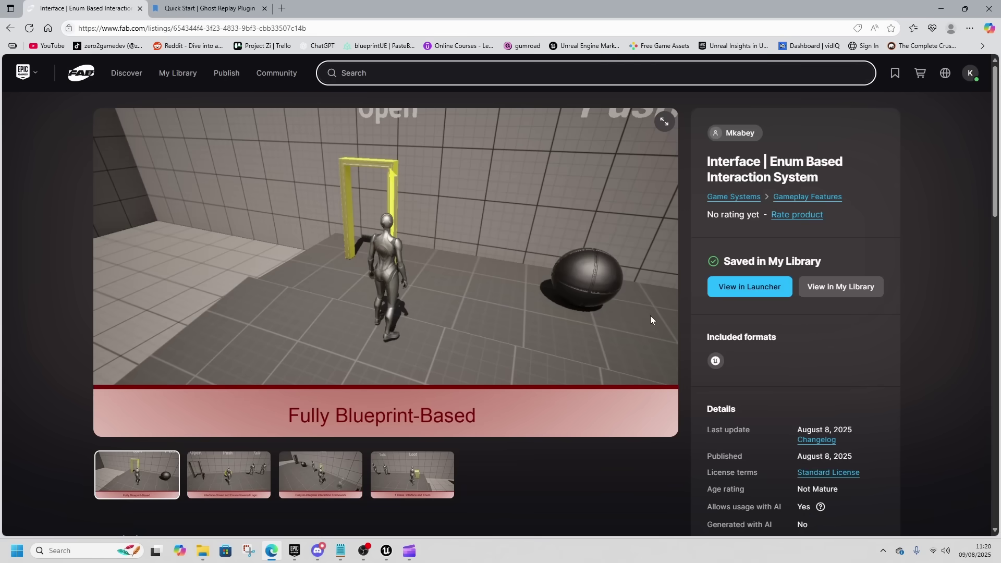
{"action": "scroll", "coordinate": [447, 469], "scroll_direction": "down", "scroll_amount": 3}
{"action": "scroll", "coordinate": [531, 435], "scroll_direction": "down", "scroll_amount": 2}
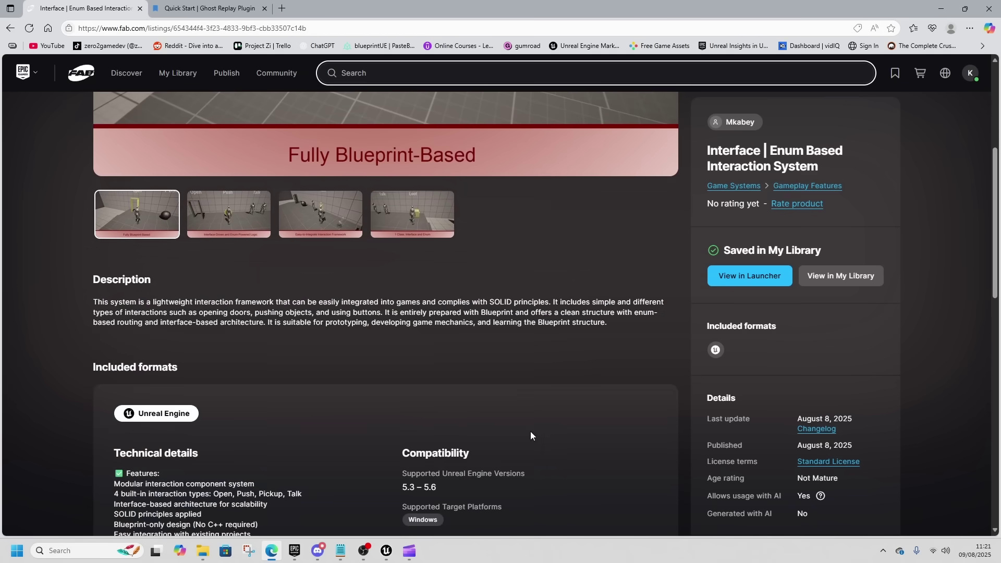
- View the remaining preview images of the Enum Based Interaction System listing and recheck its description and technical details
{"action": "scroll", "coordinate": [532, 435], "scroll_direction": "up", "scroll_amount": 5}
{"action": "left_click", "coordinate": [225, 474]}
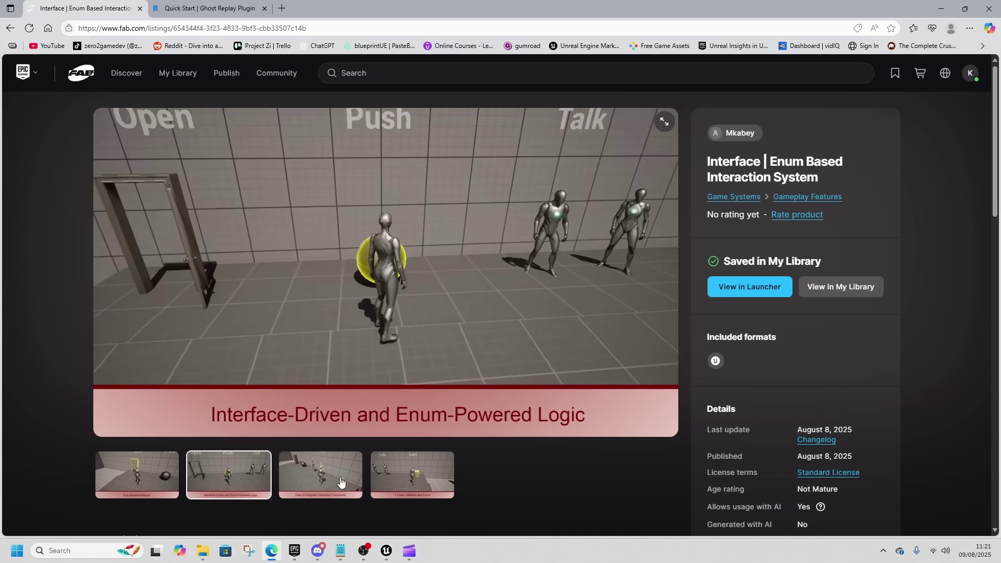
{"action": "left_click", "coordinate": [341, 482]}
{"action": "left_click", "coordinate": [406, 476]}
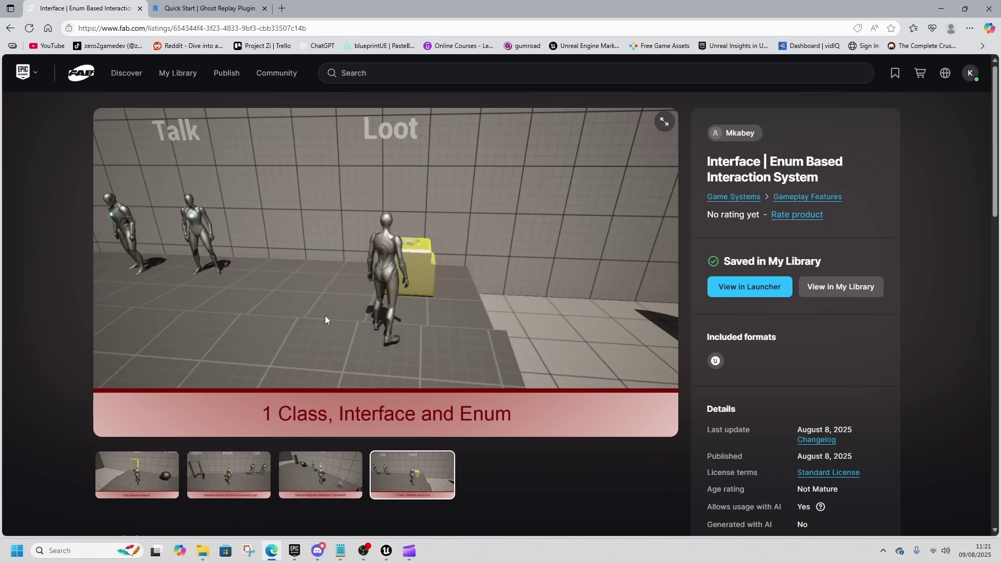
{"action": "scroll", "coordinate": [436, 234], "scroll_direction": "down", "scroll_amount": 1}
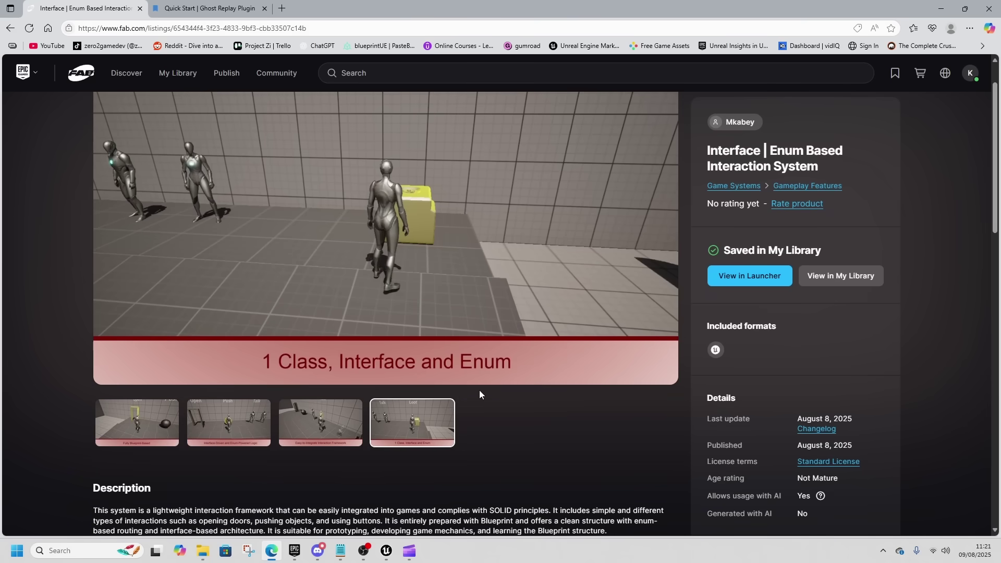
{"action": "scroll", "coordinate": [477, 399], "scroll_direction": "down", "scroll_amount": 3}
{"action": "scroll", "coordinate": [502, 379], "scroll_direction": "down", "scroll_amount": 2}
{"action": "scroll", "coordinate": [527, 374], "scroll_direction": "up", "scroll_amount": 6}
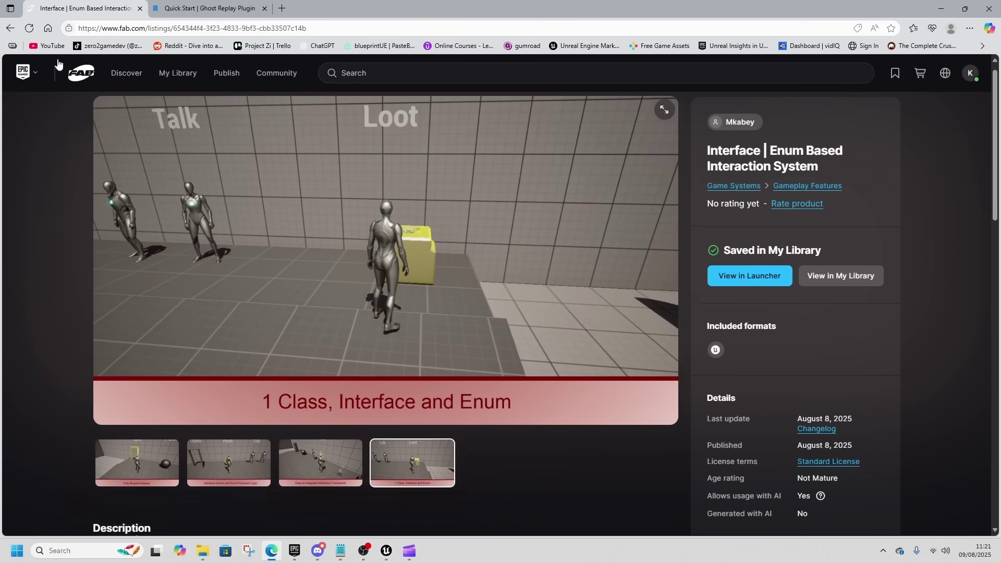
- Return to the Fab library and open the Ghost Replay System listing to view its preview and description
{"action": "key", "text": "alt+Left"}
{"action": "scroll", "coordinate": [493, 399], "scroll_direction": "down", "scroll_amount": 1}
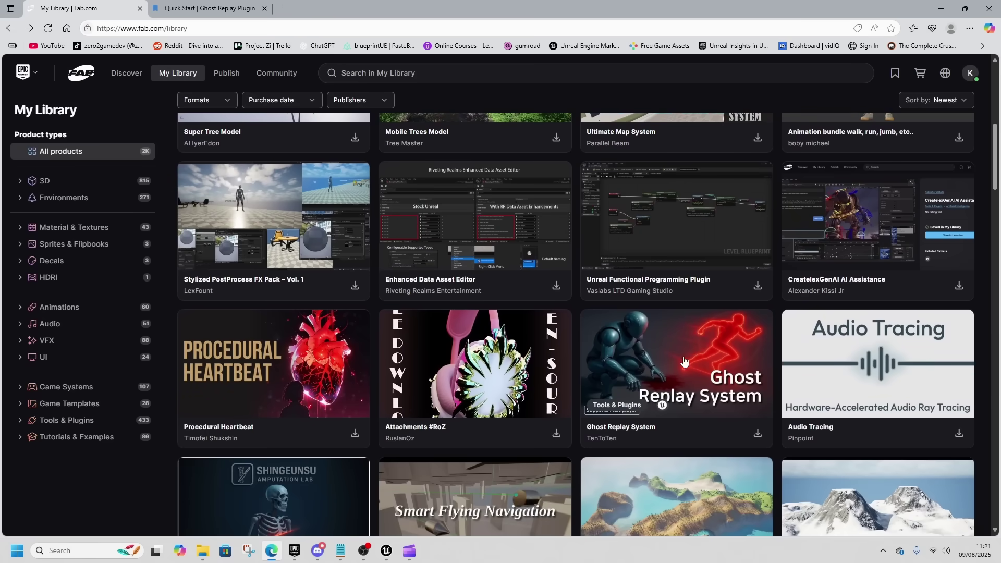
{"action": "left_click", "coordinate": [621, 375]}
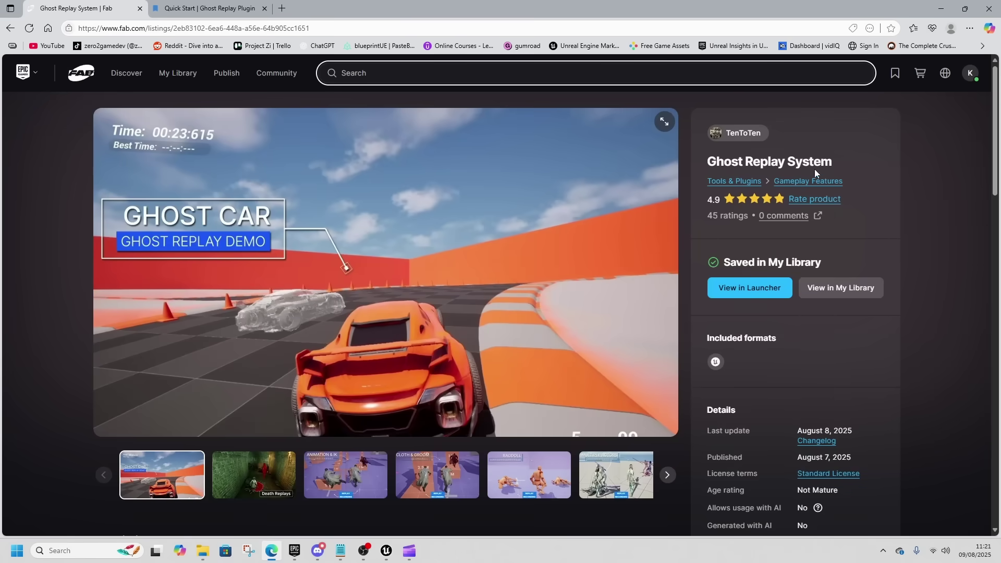
{"action": "scroll", "coordinate": [434, 415], "scroll_direction": "down", "scroll_amount": 2}
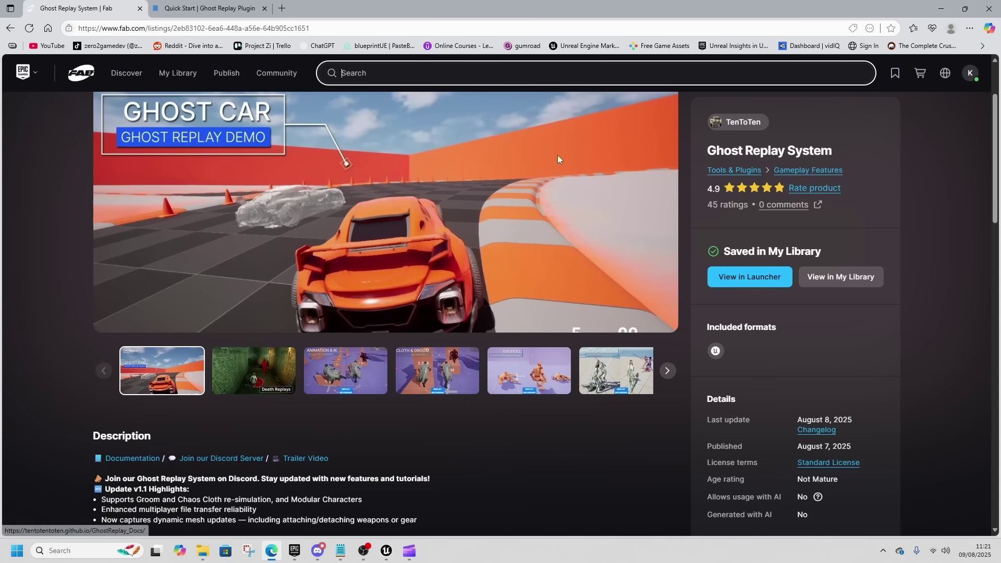
- Switch to Unreal Editor, play the level, and run and jump around as the third-person character to demonstrate the Ghost Replay System
{"action": "left_click", "coordinate": [941, 8]}
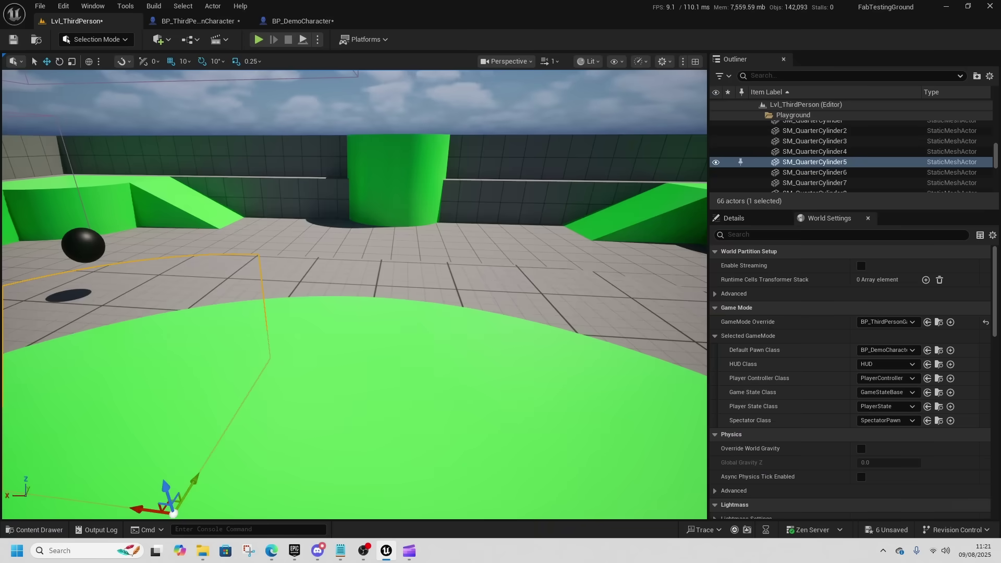
{"action": "key", "text": "alt+p"}
{"action": "key", "text": "w"}
{"action": "key", "text": "space"}
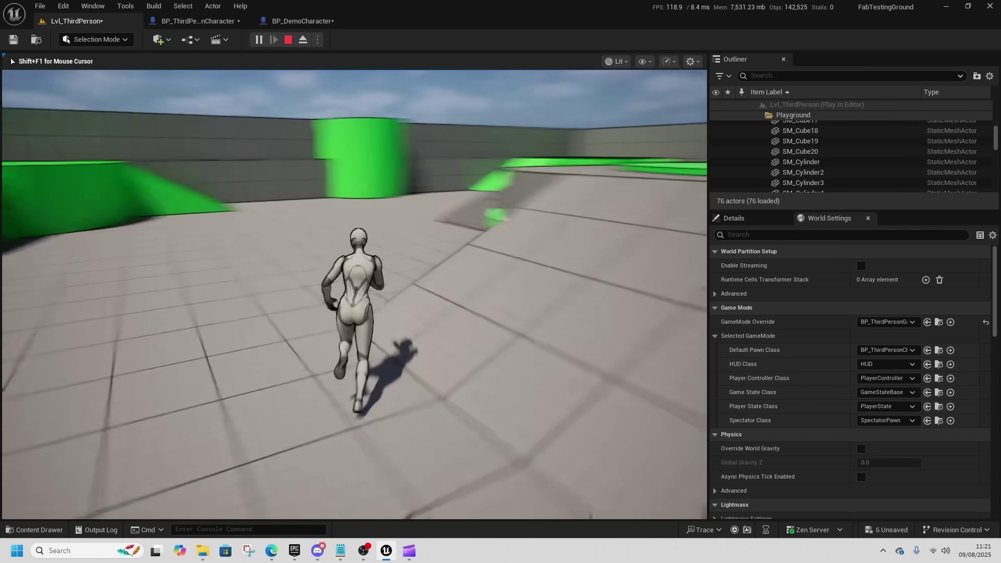
{"action": "key", "text": "d"}
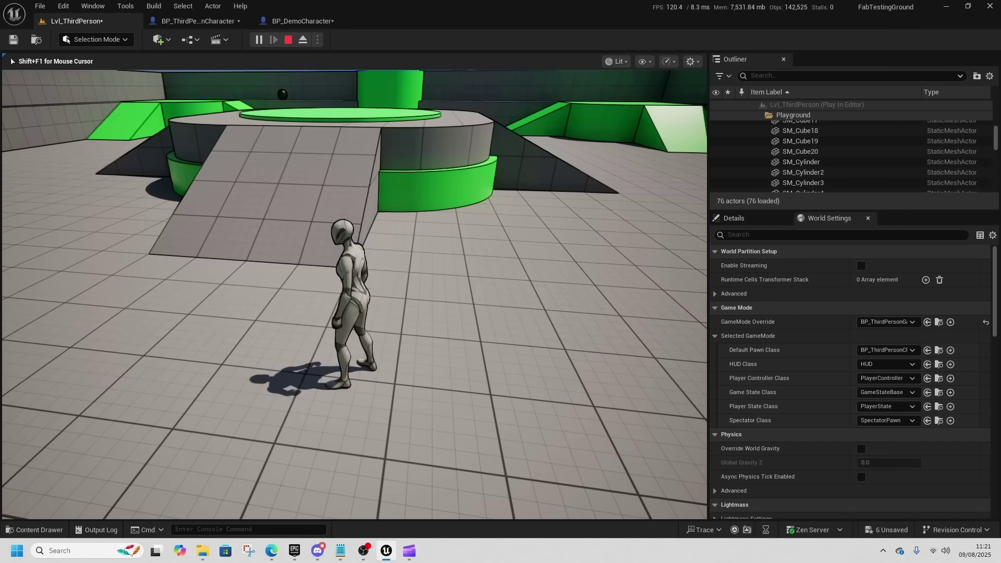
- Run up the ramp to the blood stains on the round green platform and test the ghost replay
{"action": "key", "text": "w"}
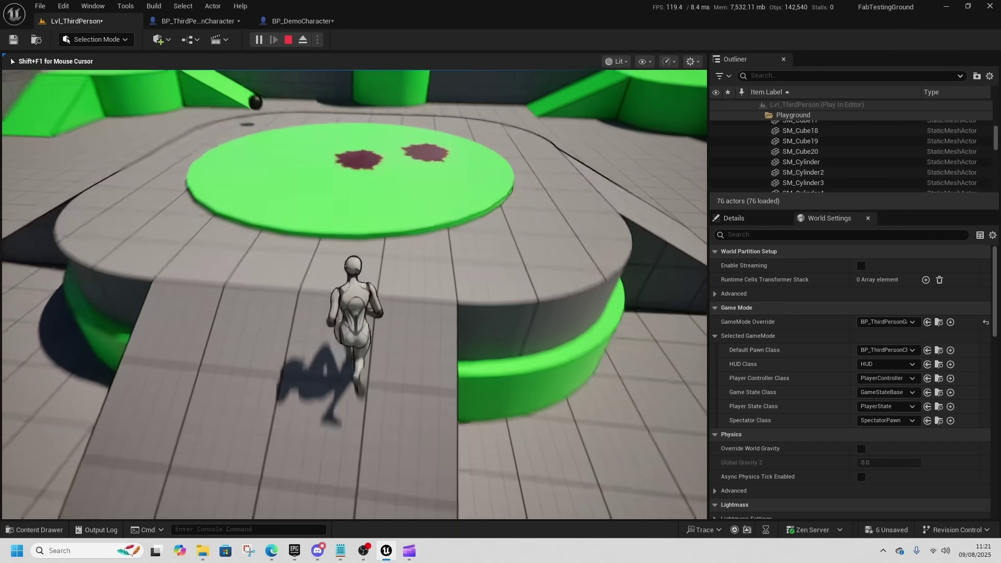
{"action": "key", "text": "w"}
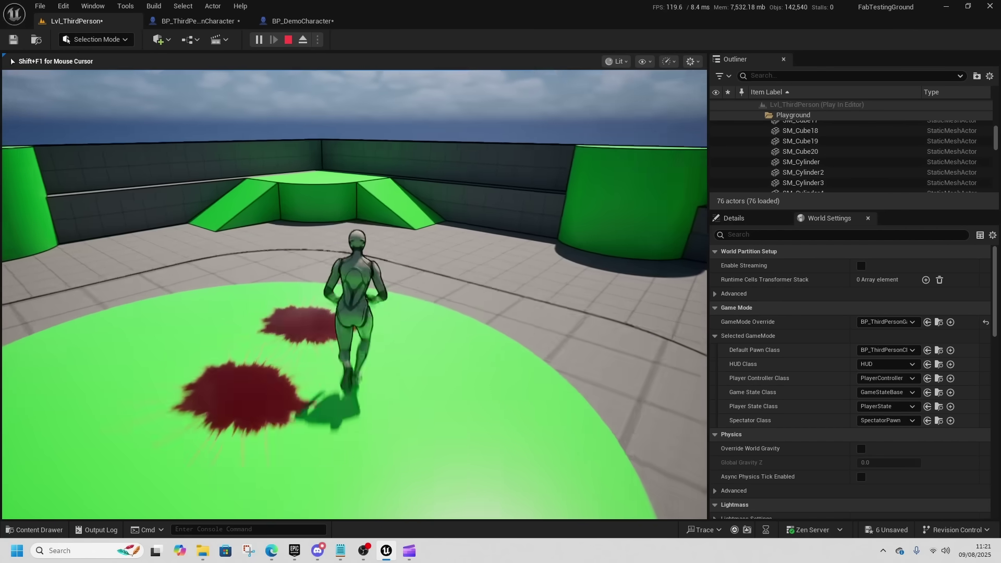
{"action": "key", "text": "f"}
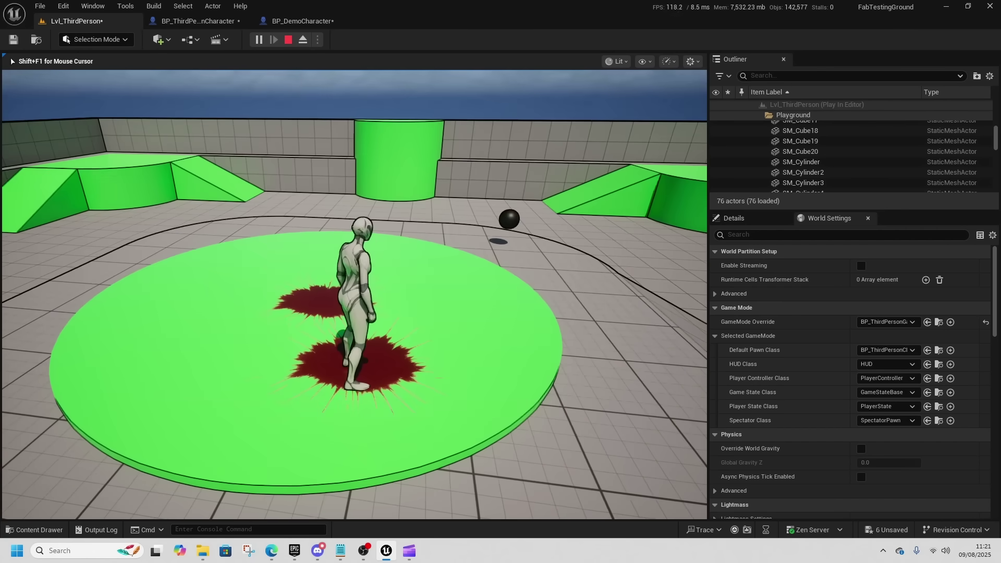
{"action": "key", "text": "w"}
{"action": "key", "text": "d"}
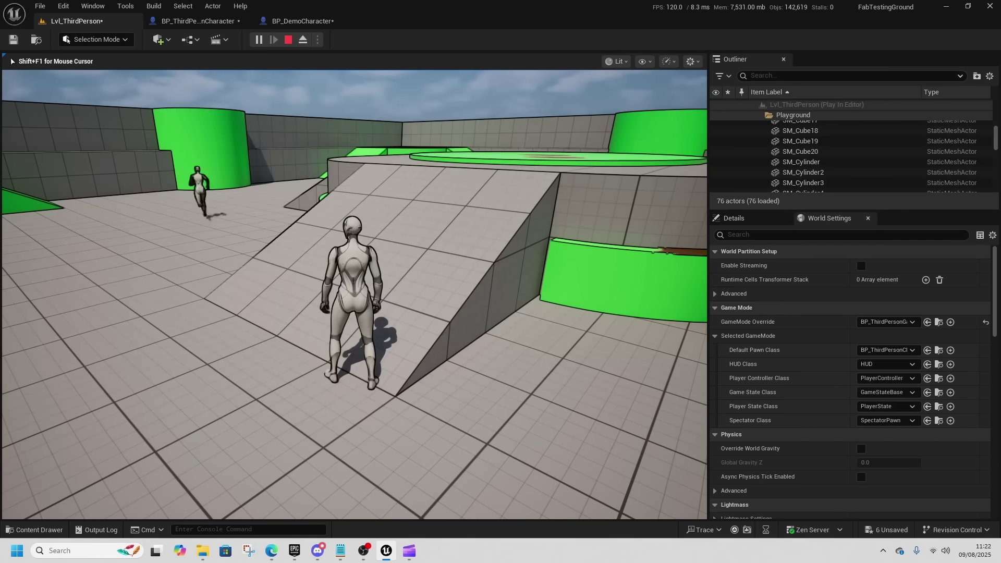
- Run back up to the platform's blood stains, watch a ghost replay around them, and end the play session
{"action": "key", "text": "w"}
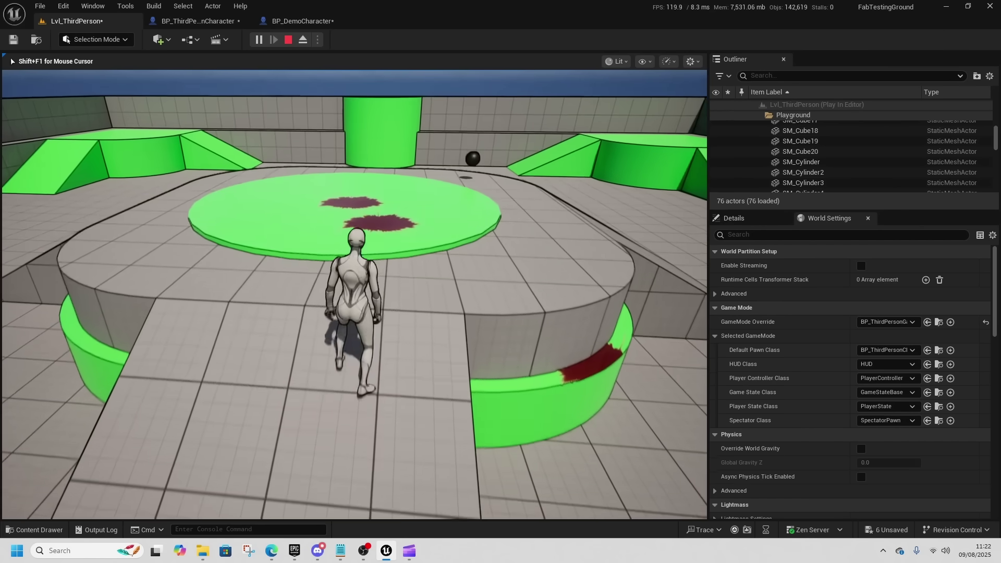
{"action": "key", "text": "w"}
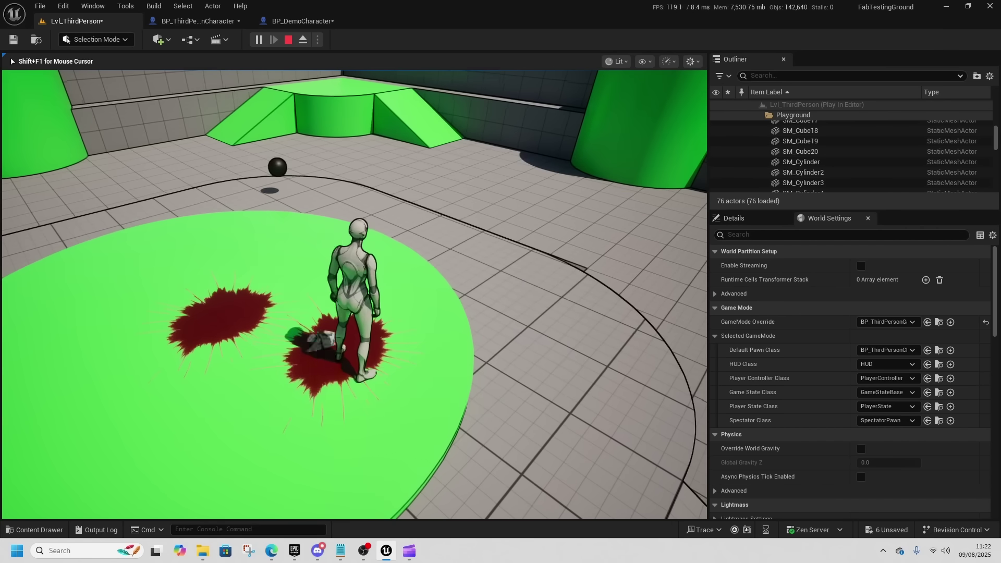
{"action": "key", "text": "s"}
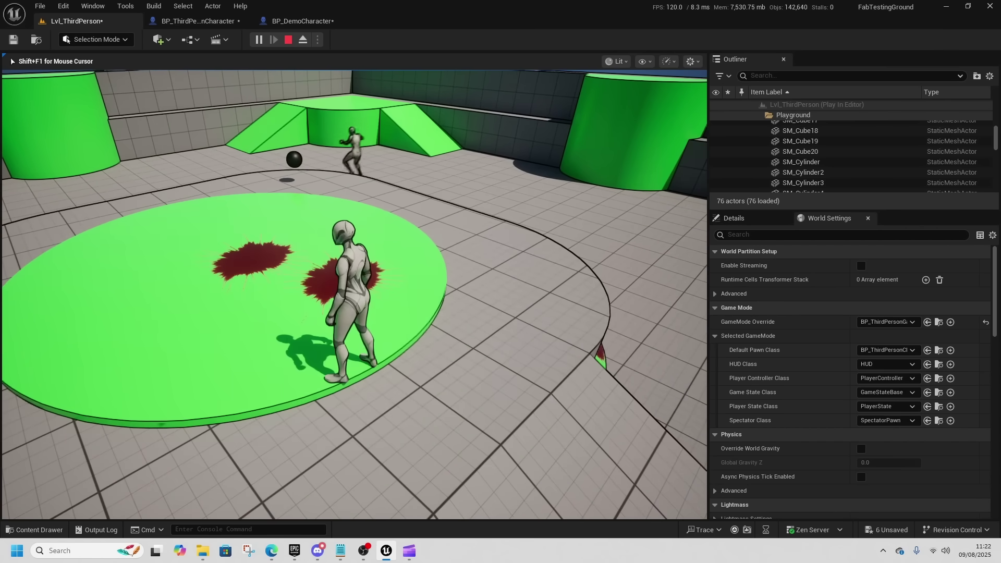
{"action": "key", "text": "w"}
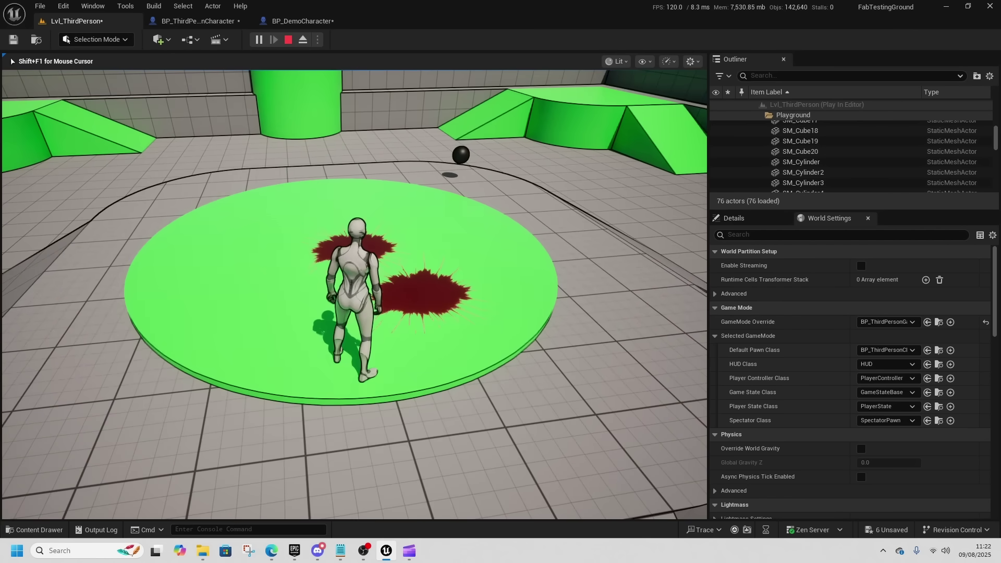
{"action": "key", "text": "alt+Tab"}
{"action": "key", "text": "Escape"}
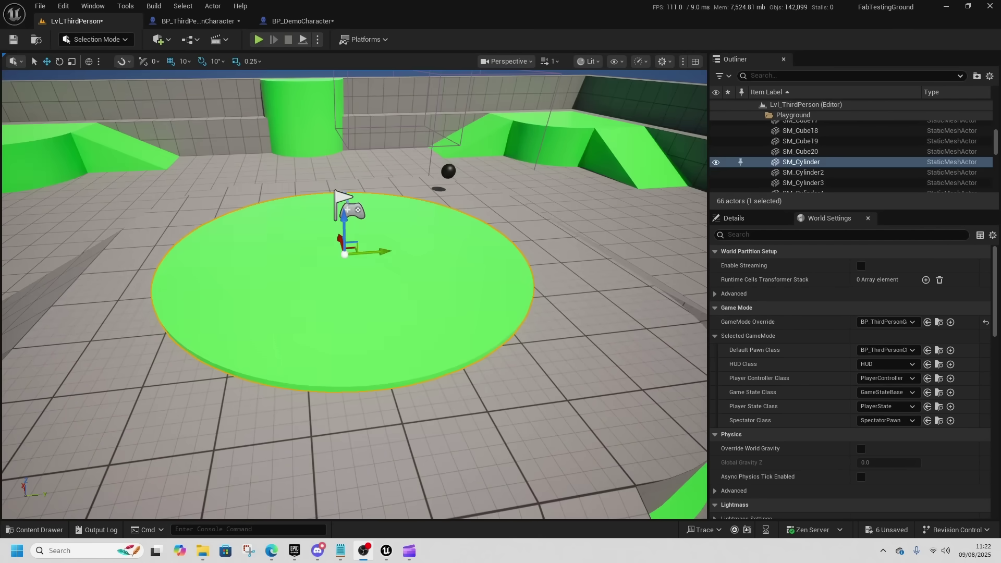
- In the BP_ThirdPersonCharacter event graph, examine the Blood Stain Subsystem's Start Recording, Stop Recording and Spawn All Blood Stain in Level nodes
{"action": "left_click", "coordinate": [197, 21]}
{"action": "scroll", "coordinate": [485, 202], "scroll_direction": "down", "scroll_amount": 4}
{"action": "right_click_drag", "start_coordinate": [486, 202], "coordinate": [605, 257]}
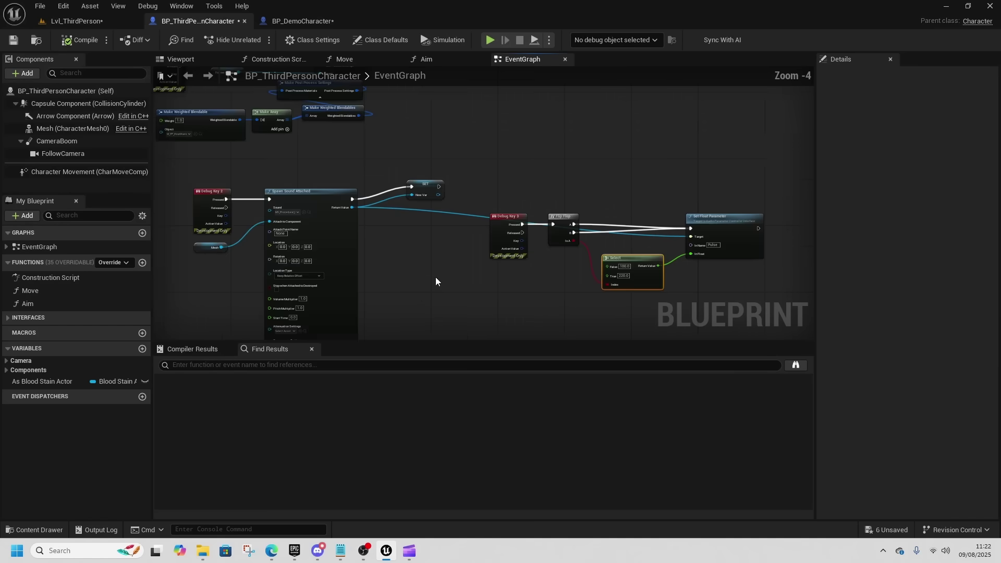
{"action": "right_click_drag", "start_coordinate": [418, 295], "coordinate": [655, 102]}
{"action": "right_click_drag", "start_coordinate": [568, 302], "coordinate": [366, 197]}
{"action": "right_click_drag", "start_coordinate": [499, 258], "coordinate": [491, 267]}
{"action": "scroll", "coordinate": [490, 267], "scroll_direction": "up", "scroll_amount": 3}
{"action": "left_click", "coordinate": [521, 134]}
{"action": "left_click", "coordinate": [350, 233]}
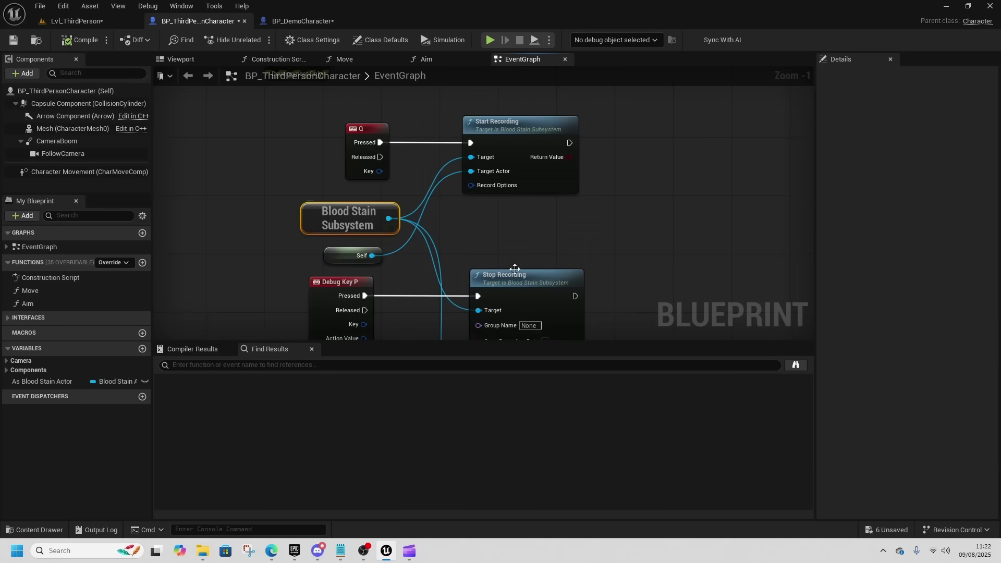
{"action": "right_click_drag", "start_coordinate": [515, 275], "coordinate": [532, 137]}
{"action": "left_click", "coordinate": [535, 134]}
{"action": "left_click", "coordinate": [554, 257]}
- Examine the begin and end overlap events with their BloodStainActor casts, and the Interact call on the E key
{"action": "scroll", "coordinate": [554, 287], "scroll_direction": "down", "scroll_amount": 3}
{"action": "right_click_drag", "start_coordinate": [433, 336], "coordinate": [420, 200]}
{"action": "scroll", "coordinate": [420, 200], "scroll_direction": "up", "scroll_amount": 2}
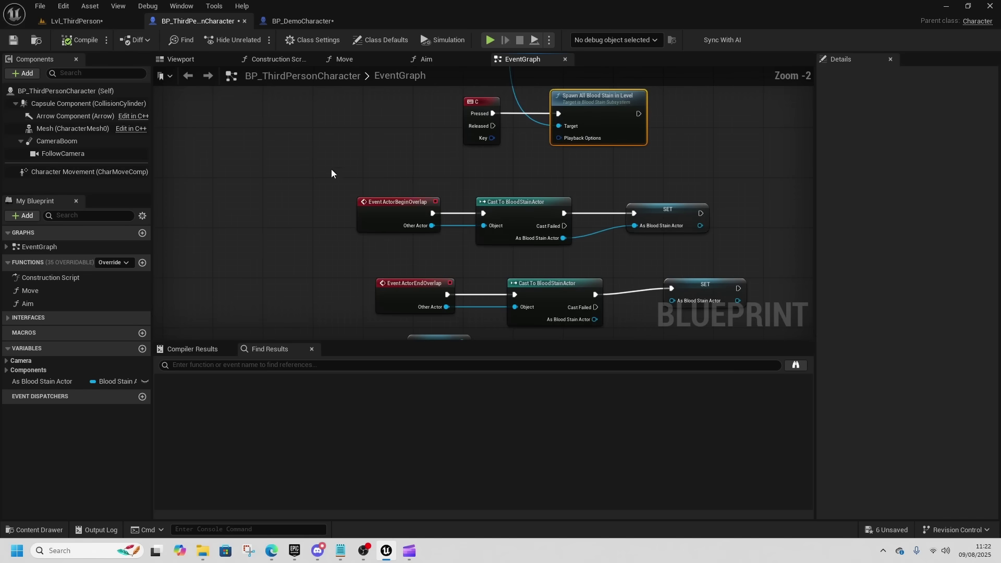
{"action": "left_click_drag", "start_coordinate": [331, 170], "coordinate": [746, 314]}
{"action": "right_click_drag", "start_coordinate": [541, 248], "coordinate": [474, 208]}
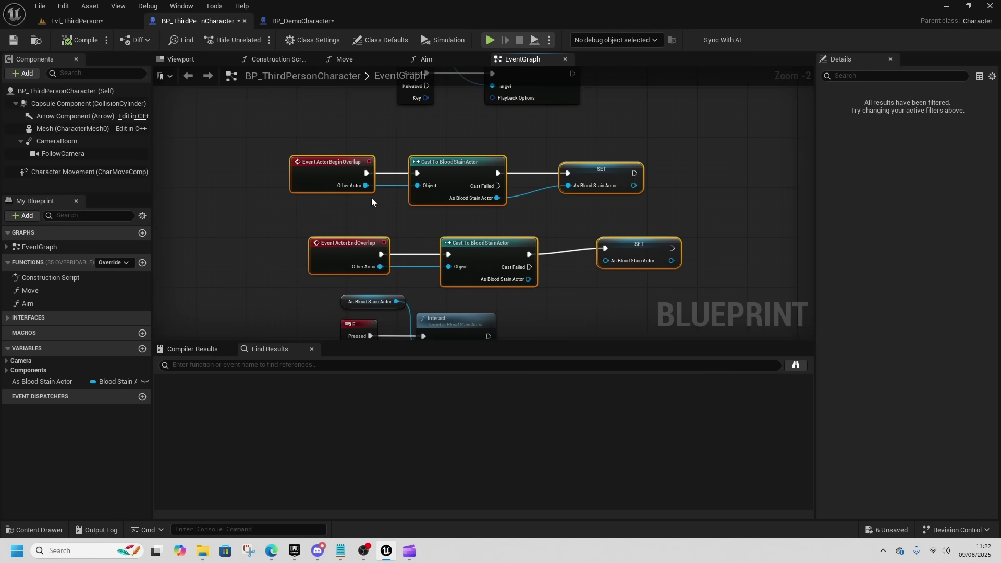
{"action": "right_click_drag", "start_coordinate": [424, 177], "coordinate": [416, 117]}
{"action": "left_click_drag", "start_coordinate": [279, 94], "coordinate": [678, 277]}
{"action": "right_click_drag", "start_coordinate": [684, 268], "coordinate": [691, 314]}
{"action": "left_click", "coordinate": [440, 305]}
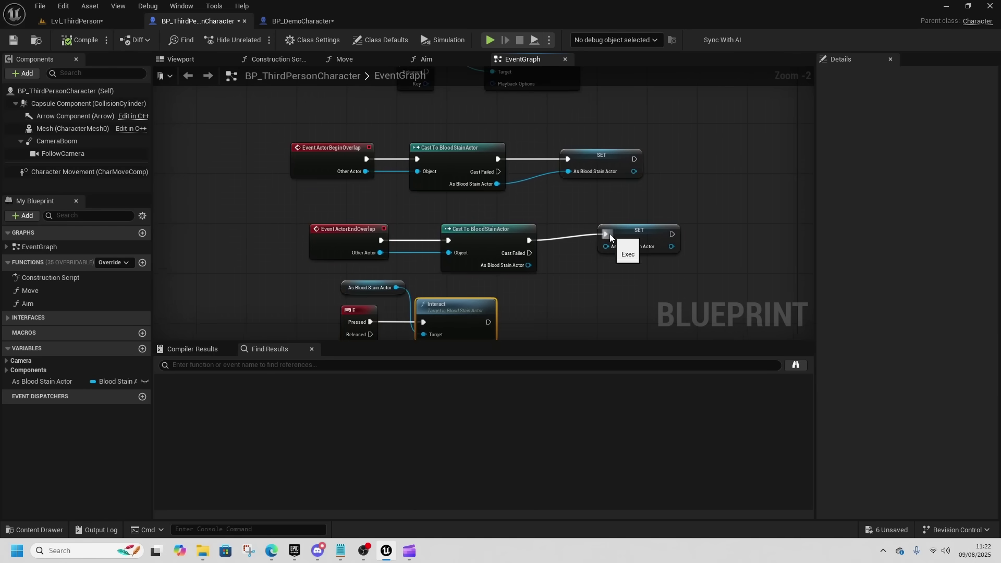
{"action": "left_click_drag", "start_coordinate": [239, 114], "coordinate": [693, 316]}
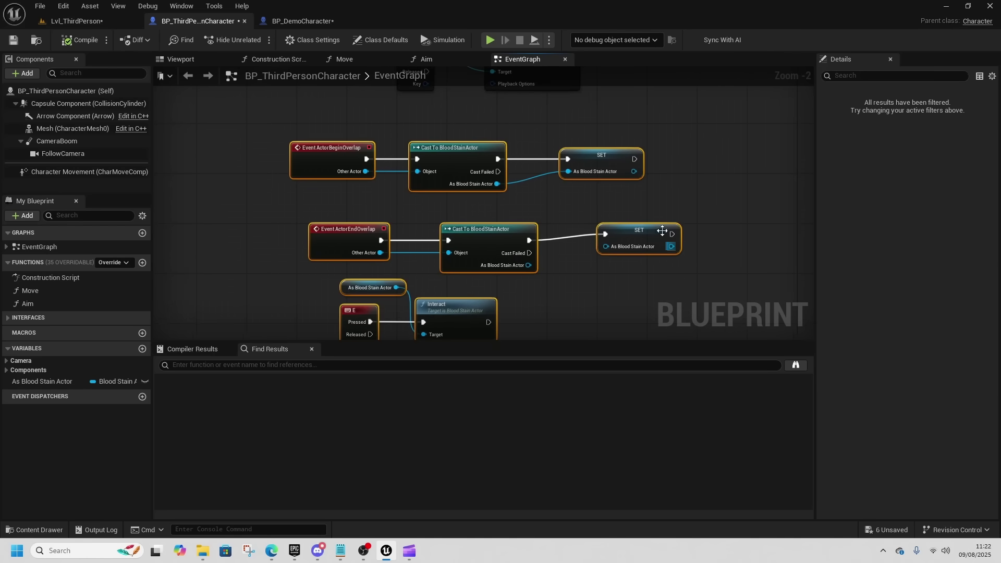
- Review the whole blood stain node setup again, from Start Recording on the Q key to Stop Recording on Debug Key P
{"action": "right_click_drag", "start_coordinate": [652, 202], "coordinate": [610, 284]}
{"action": "left_click_drag", "start_coordinate": [296, 136], "coordinate": [609, 288]}
{"action": "right_click_drag", "start_coordinate": [632, 241], "coordinate": [642, 377]}
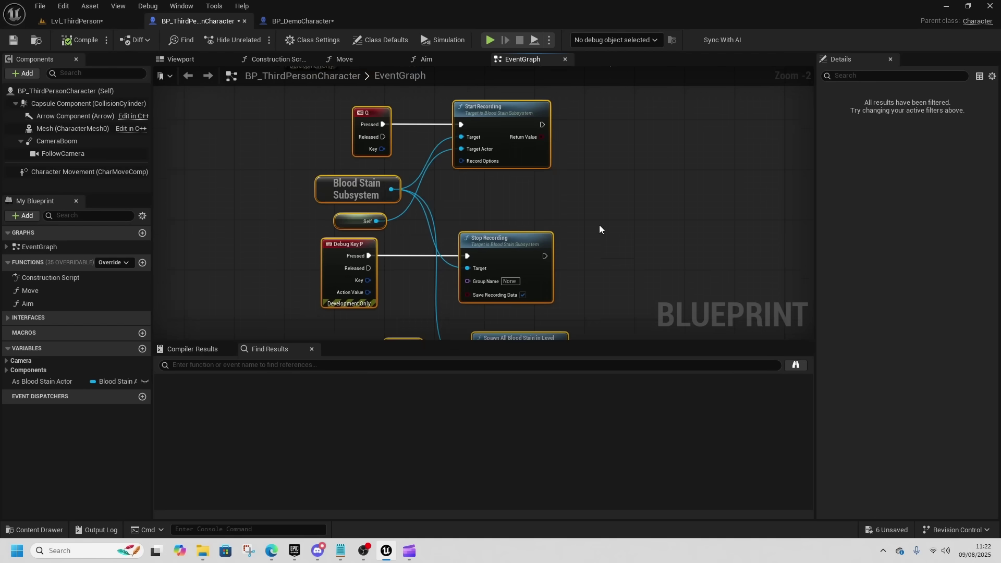
{"action": "left_click", "coordinate": [508, 122]}
{"action": "right_click_drag", "start_coordinate": [565, 219], "coordinate": [574, 183]}
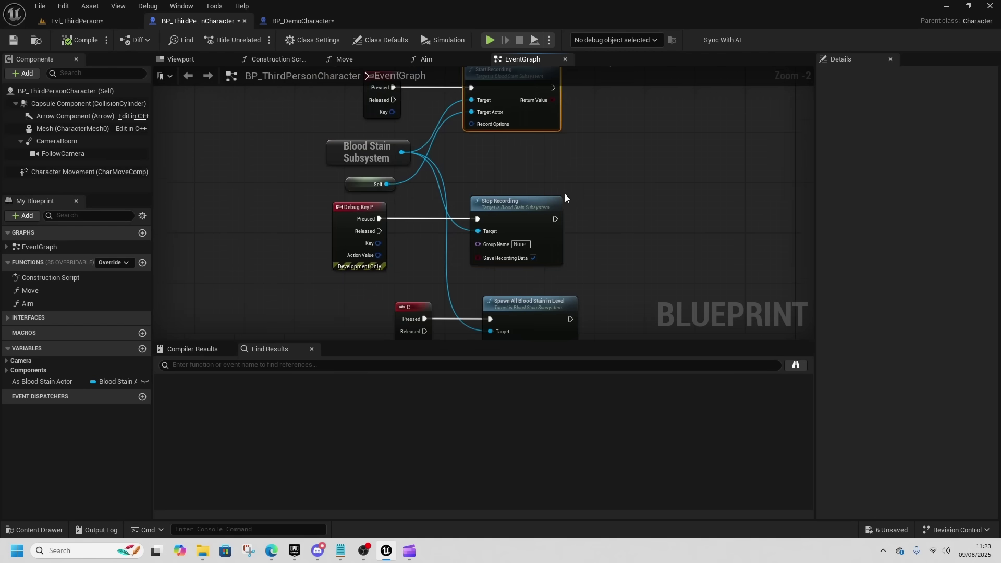
{"action": "left_click", "coordinate": [514, 211]}
{"action": "right_click_drag", "start_coordinate": [592, 271], "coordinate": [589, 237]}
- Shift the C key event and its Spawn All Blood Stain in Level node slightly to the left in the graph
{"action": "left_click_drag", "start_coordinate": [366, 259], "coordinate": [577, 321]}
{"action": "left_click_drag", "start_coordinate": [533, 272], "coordinate": [501, 279]}
{"action": "left_click", "coordinate": [578, 268]}
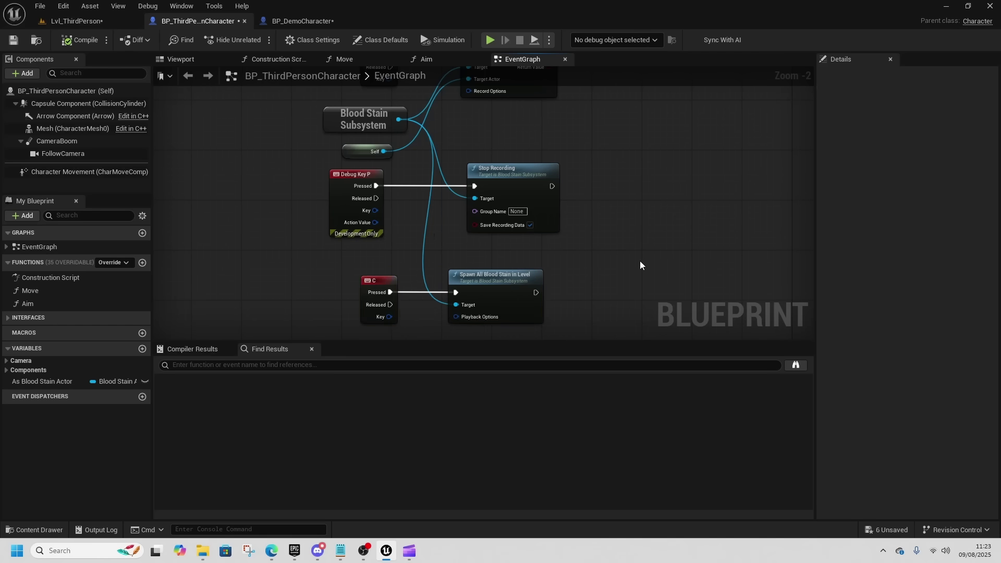
{"action": "right_click_drag", "start_coordinate": [619, 176], "coordinate": [587, 293]}
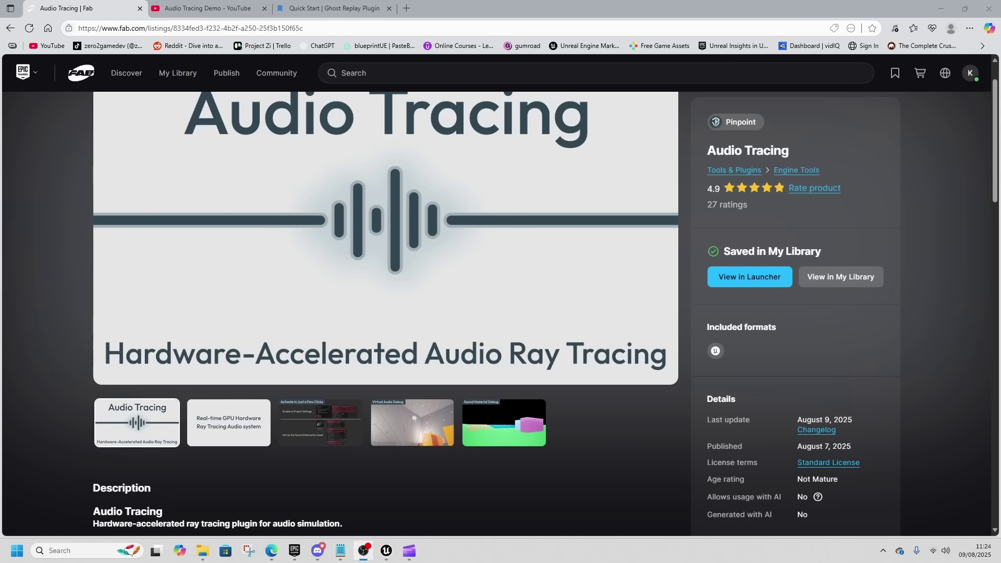
- View the Sound Material Debug and Virtual Audio Debug images of the Audio Tracing listing in the browser and read its description
{"action": "scroll", "coordinate": [424, 225], "scroll_direction": "up", "scroll_amount": 1}
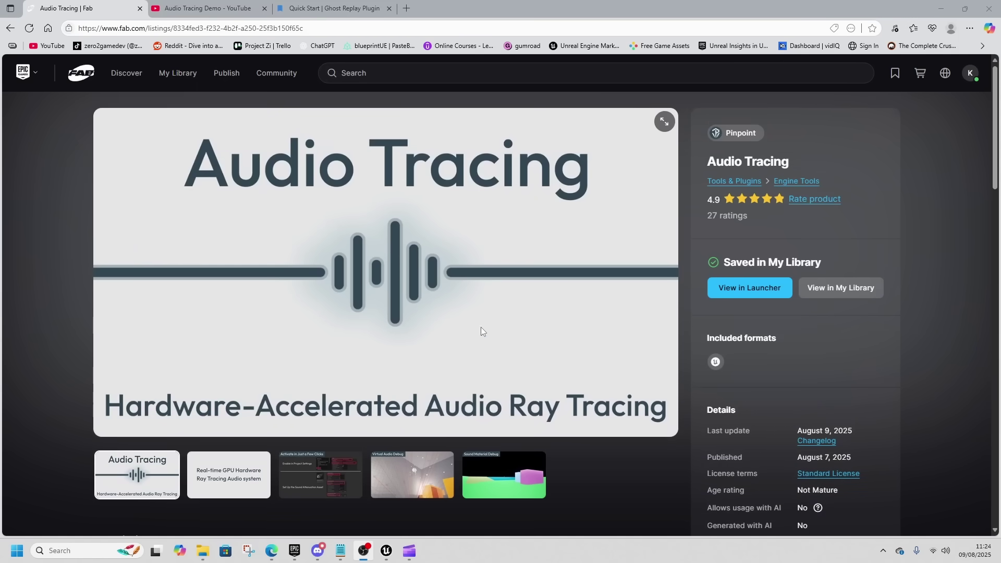
{"action": "scroll", "coordinate": [509, 339], "scroll_direction": "down", "scroll_amount": 1}
{"action": "left_click", "coordinate": [501, 433]}
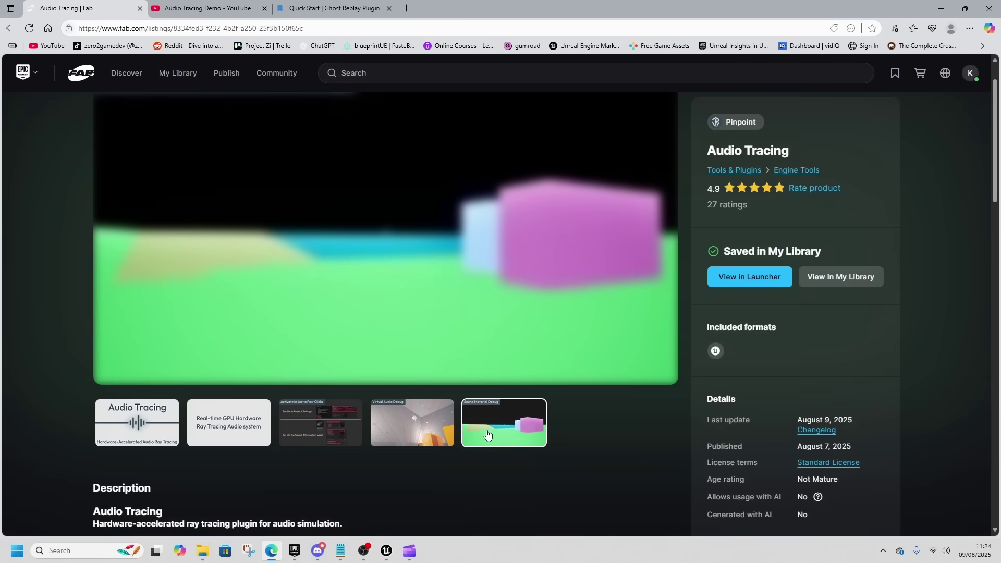
{"action": "left_click", "coordinate": [422, 430]}
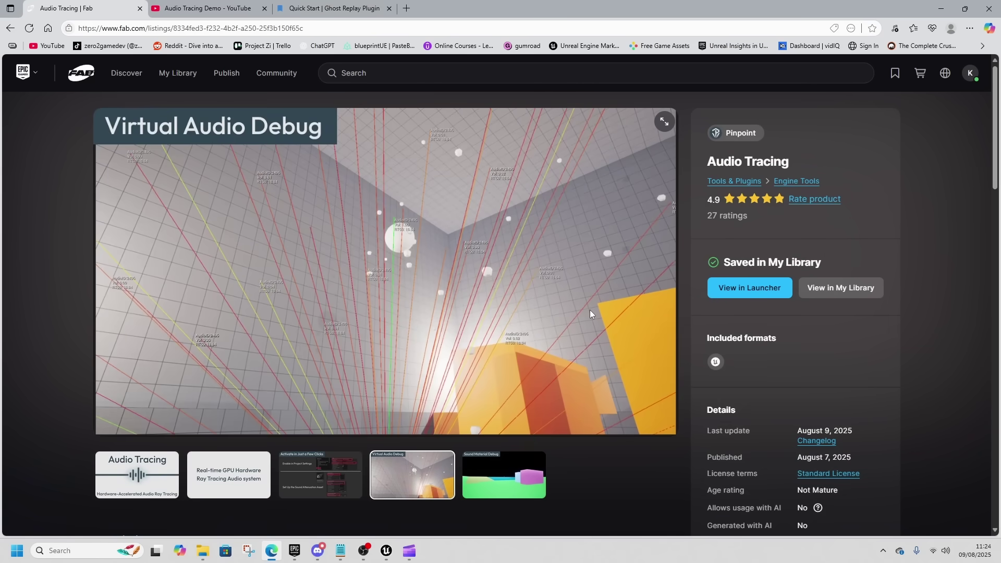
{"action": "scroll", "coordinate": [585, 317], "scroll_direction": "down", "scroll_amount": 4}
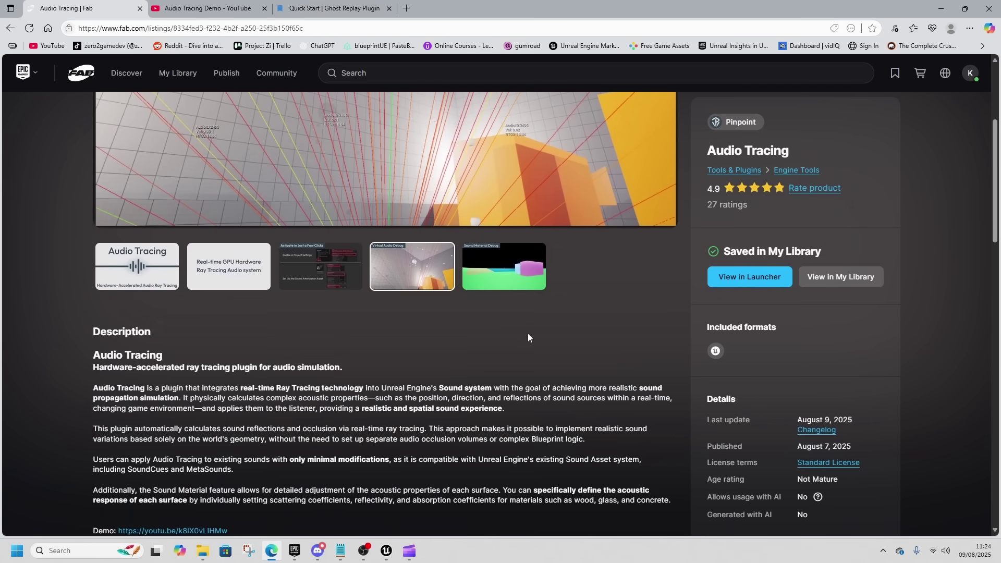
{"action": "scroll", "coordinate": [472, 370], "scroll_direction": "down", "scroll_amount": 1}
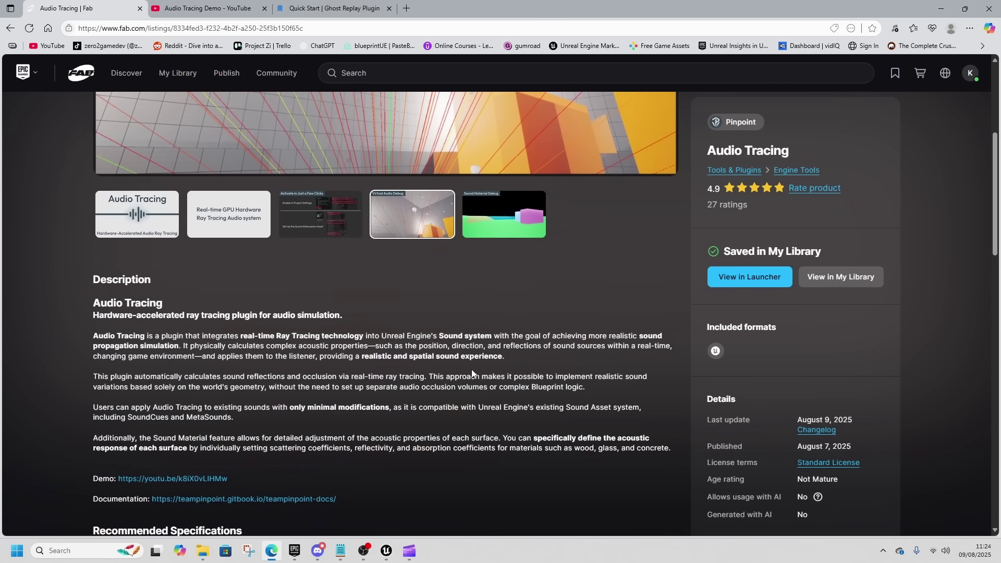
- Switch to Unreal Editor and show the project's All root level in the Content Drawer
{"action": "key", "text": "alt+Tab"}
{"action": "left_click", "coordinate": [444, 280]}
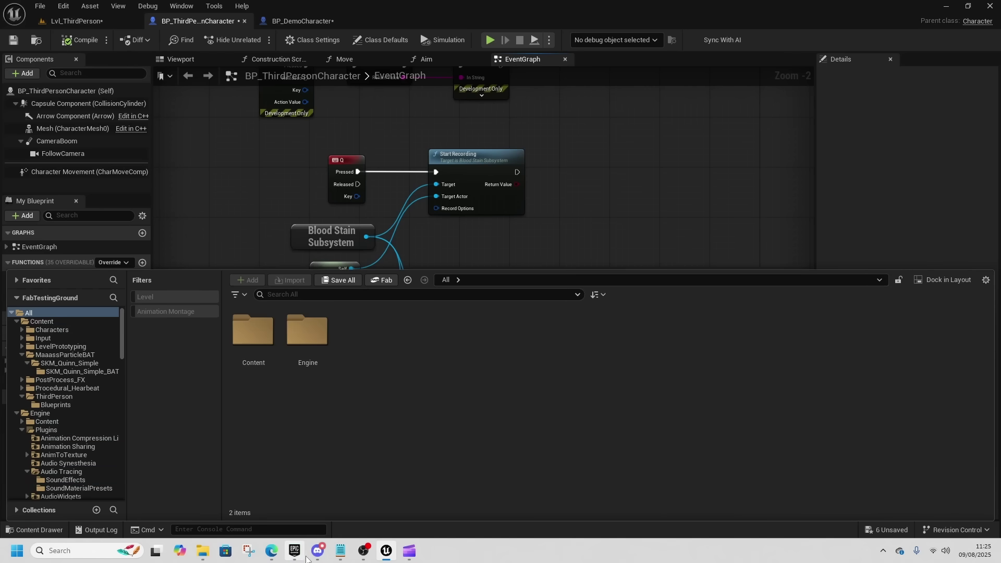
- Go back to the Fab library in the browser, open the Slice SkeletalMesh listing, and read its description
{"action": "left_click", "coordinate": [279, 556]}
{"action": "scroll", "coordinate": [546, 370], "scroll_direction": "down", "scroll_amount": 8}
{"action": "scroll", "coordinate": [715, 358], "scroll_direction": "down", "scroll_amount": 5}
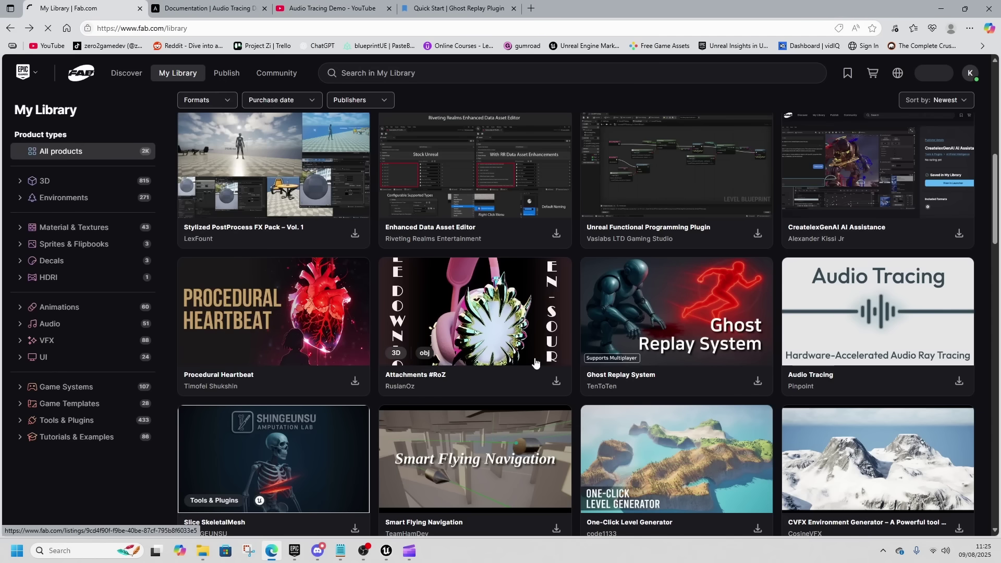
{"action": "scroll", "coordinate": [298, 380], "scroll_direction": "down", "scroll_amount": 2}
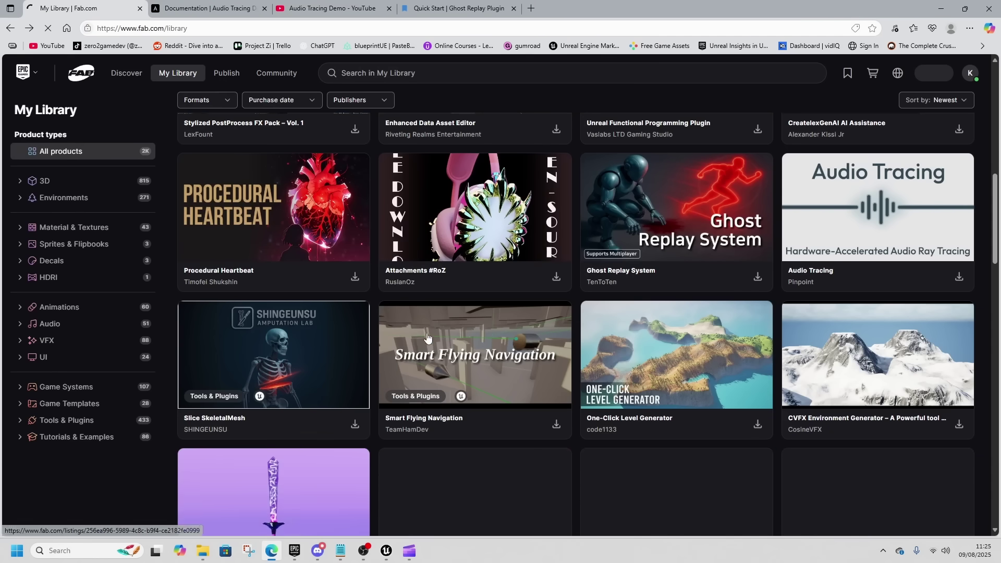
{"action": "left_click", "coordinate": [309, 357]}
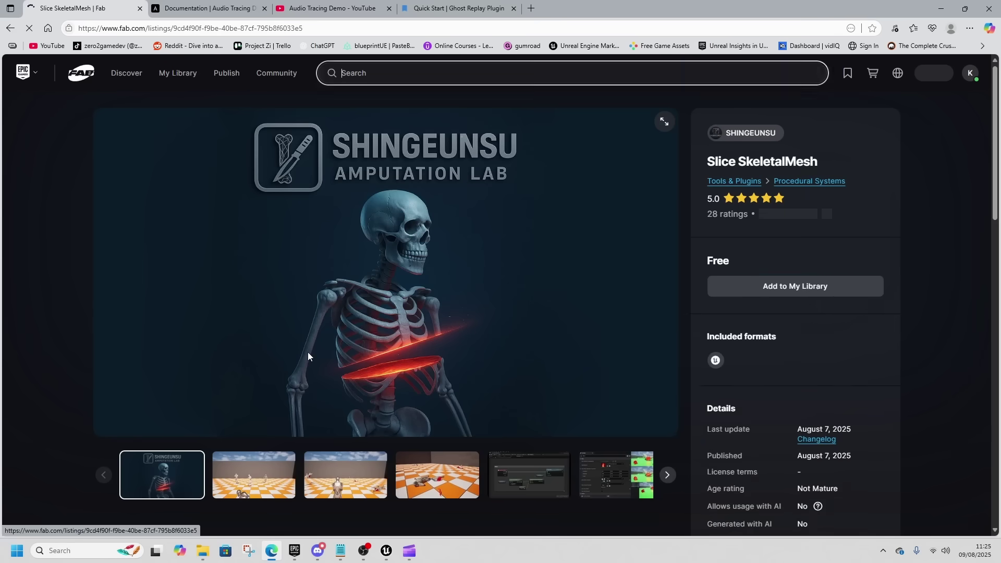
{"action": "scroll", "coordinate": [573, 338], "scroll_direction": "down", "scroll_amount": 1}
{"action": "scroll", "coordinate": [548, 337], "scroll_direction": "up", "scroll_amount": 1}
{"action": "scroll", "coordinate": [530, 330], "scroll_direction": "down", "scroll_amount": 4}
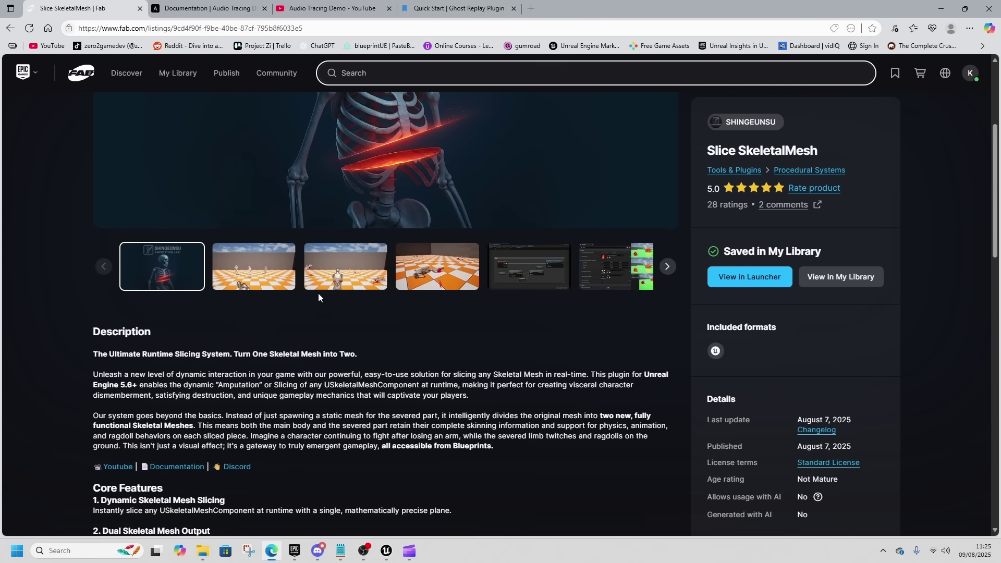
- Read the Slice SkeletalMesh description and view the listing's second preview image
{"action": "scroll", "coordinate": [352, 355], "scroll_direction": "down", "scroll_amount": 1}
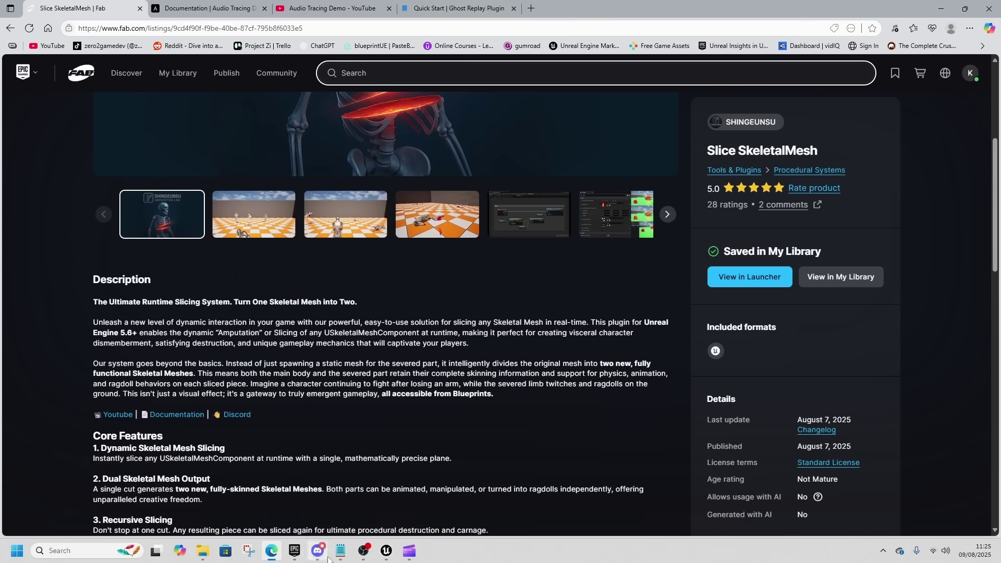
{"action": "scroll", "coordinate": [356, 446], "scroll_direction": "up", "scroll_amount": 4}
{"action": "left_click", "coordinate": [271, 435]}
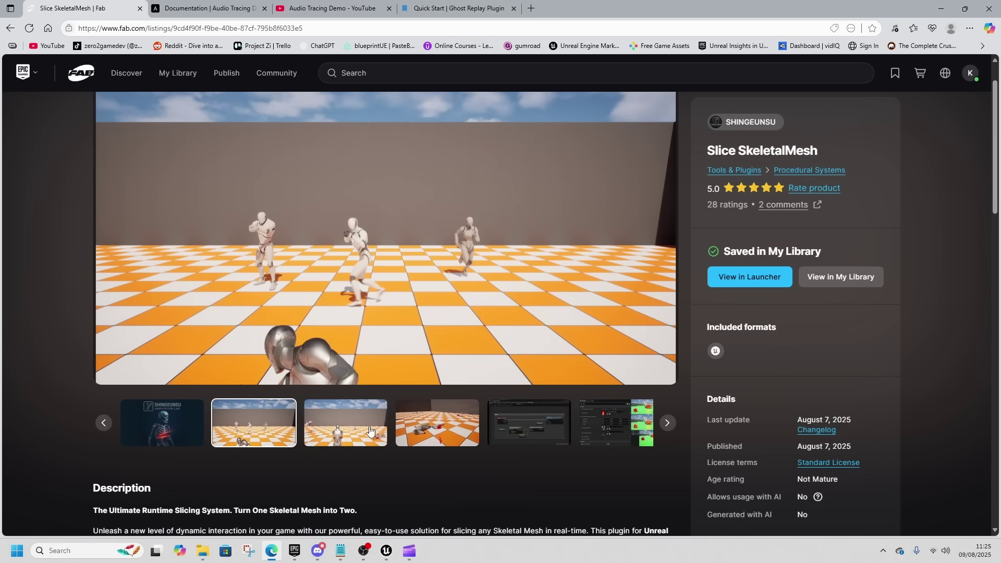
{"action": "scroll", "coordinate": [354, 498], "scroll_direction": "down", "scroll_amount": 3}
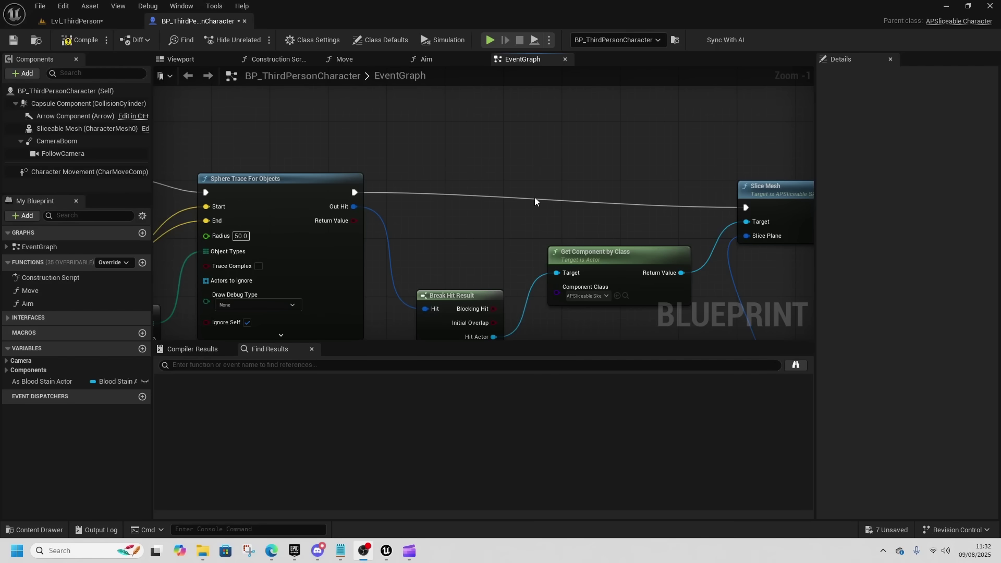
- Switch to Unreal Editor and examine the Slice Mesh node chain in BP_ThirdPersonCharacter's event graph
{"action": "right_click_drag", "start_coordinate": [517, 225], "coordinate": [420, 154]}
{"action": "right_click_drag", "start_coordinate": [522, 173], "coordinate": [482, 163]}
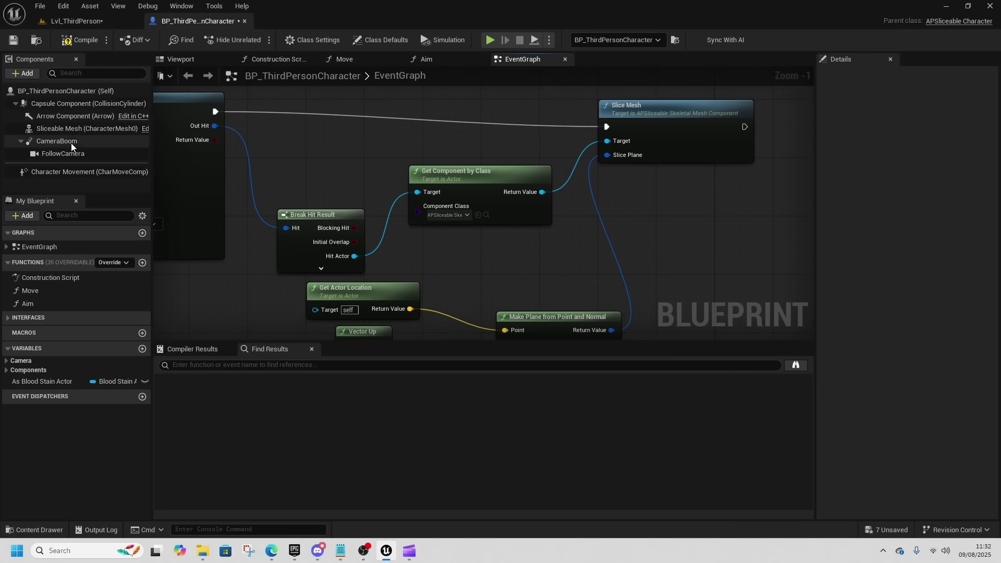
{"action": "left_click", "coordinate": [71, 38]}
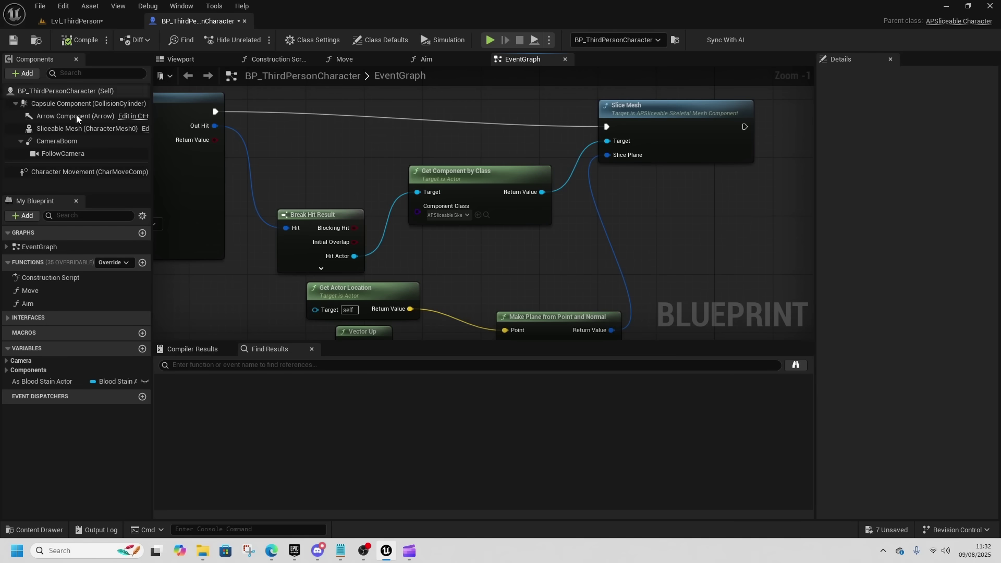
- Play Lvl_ThirdPerson from the green cylinder platform and run the character around to test the mesh slicing
{"action": "left_click", "coordinate": [78, 22]}
{"action": "right_click", "coordinate": [141, 313]}
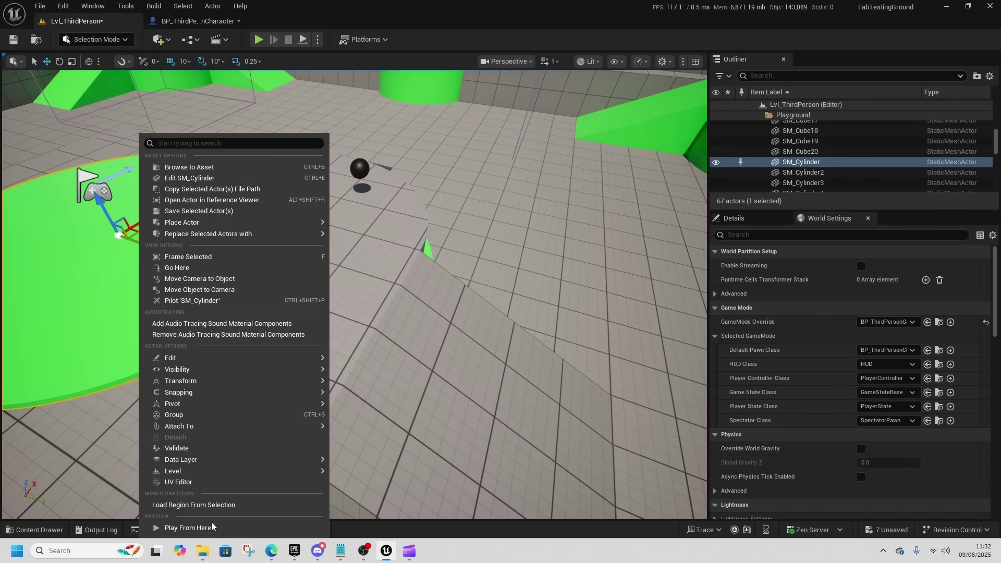
{"action": "left_click", "coordinate": [188, 528]}
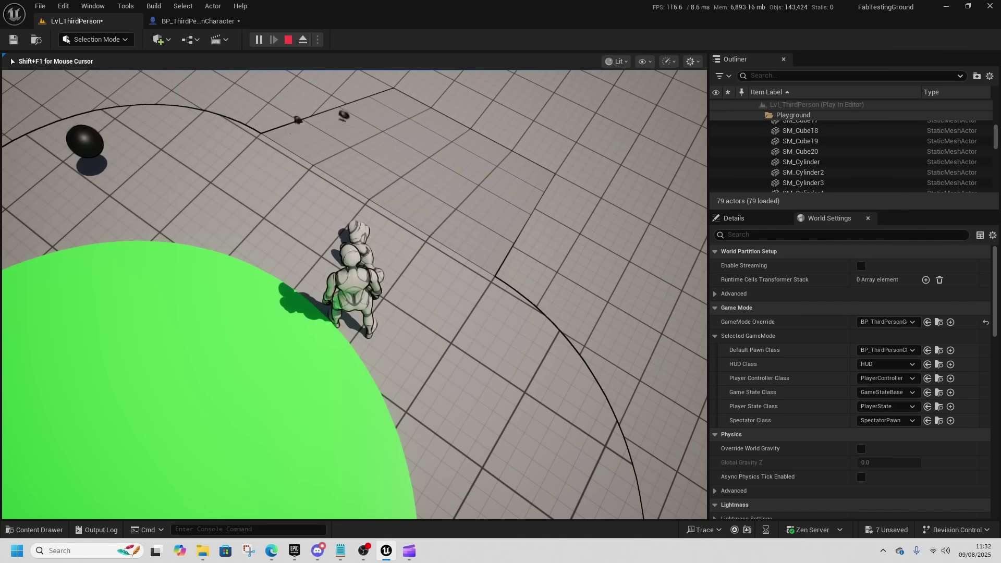
{"action": "key", "text": "w"}
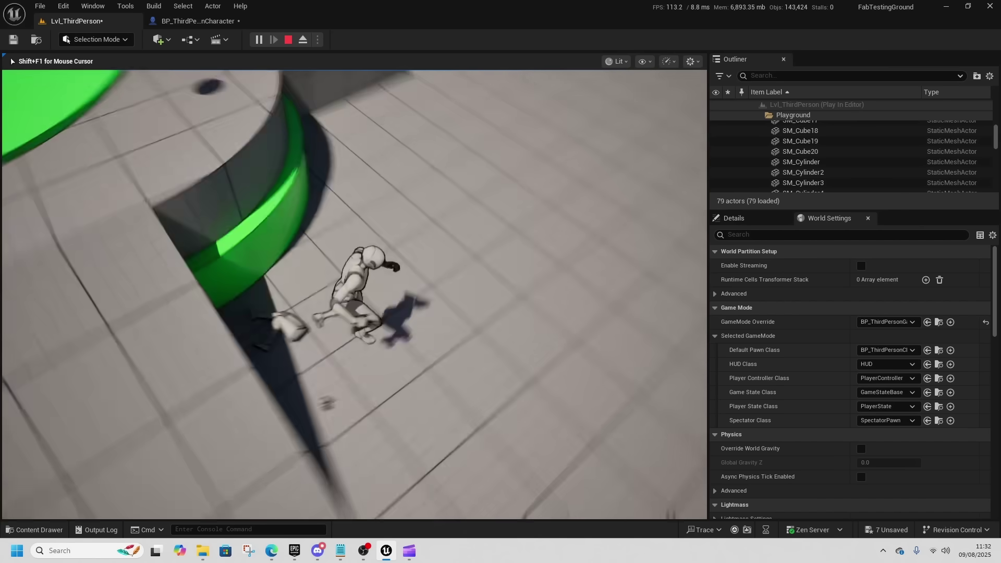
{"action": "key", "text": "w"}
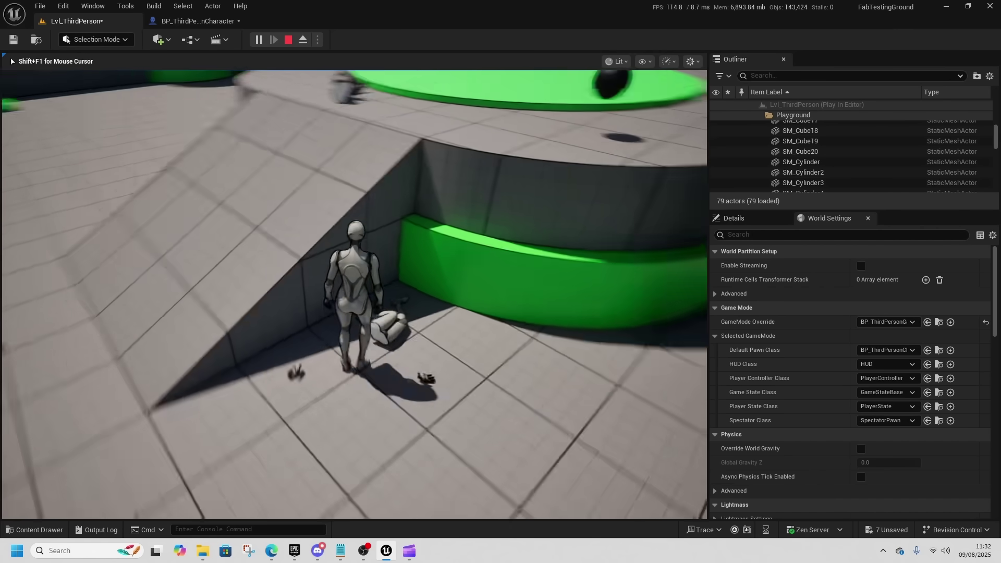
{"action": "key", "text": "s"}
{"action": "key", "text": "a"}
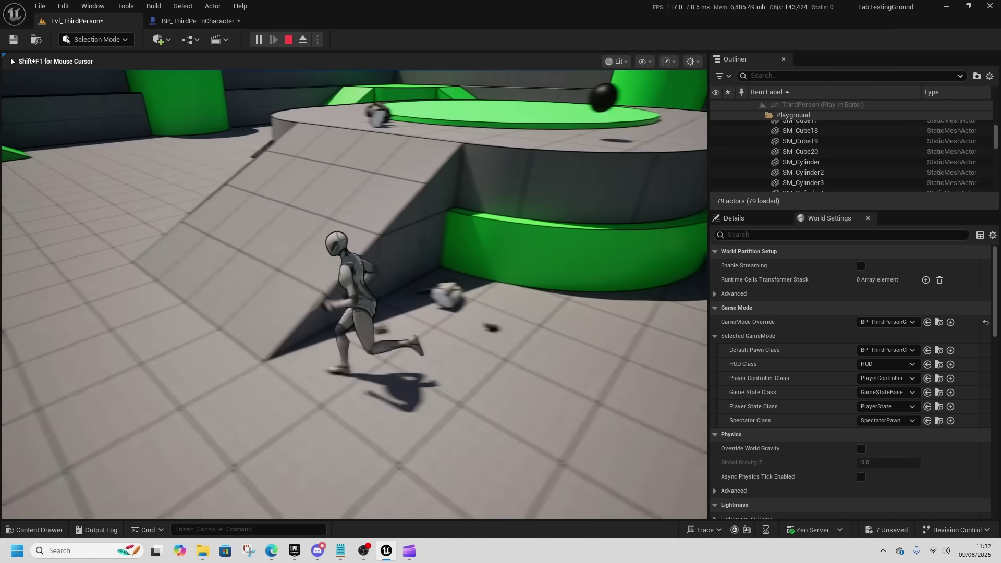
{"action": "key", "text": "w"}
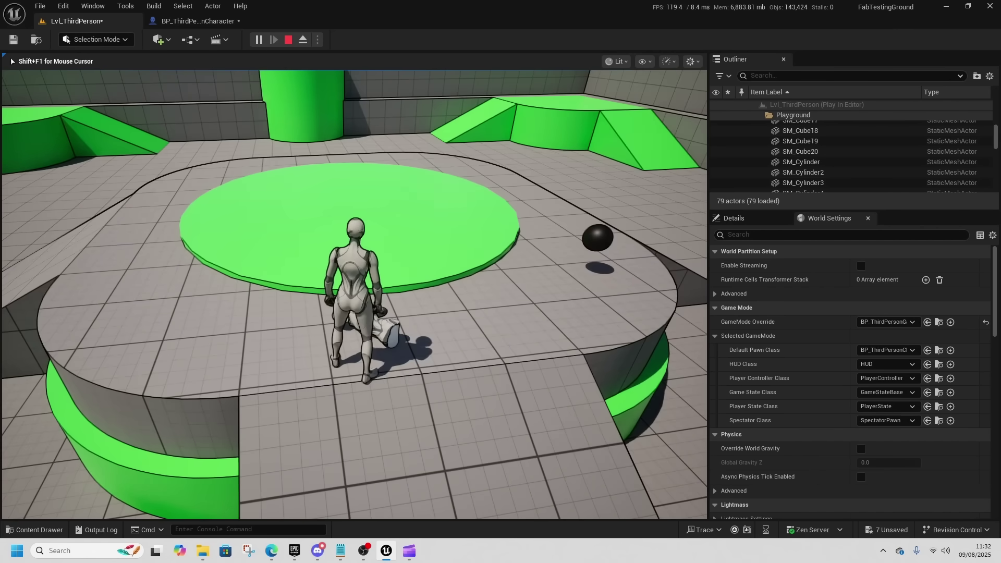
- Switch to the browser's Getting Started documentation and read the Set Material for Cap (Slice Surface) section
{"action": "key", "text": "alt+Tab"}
{"action": "scroll", "coordinate": [551, 339], "scroll_direction": "down", "scroll_amount": 5}
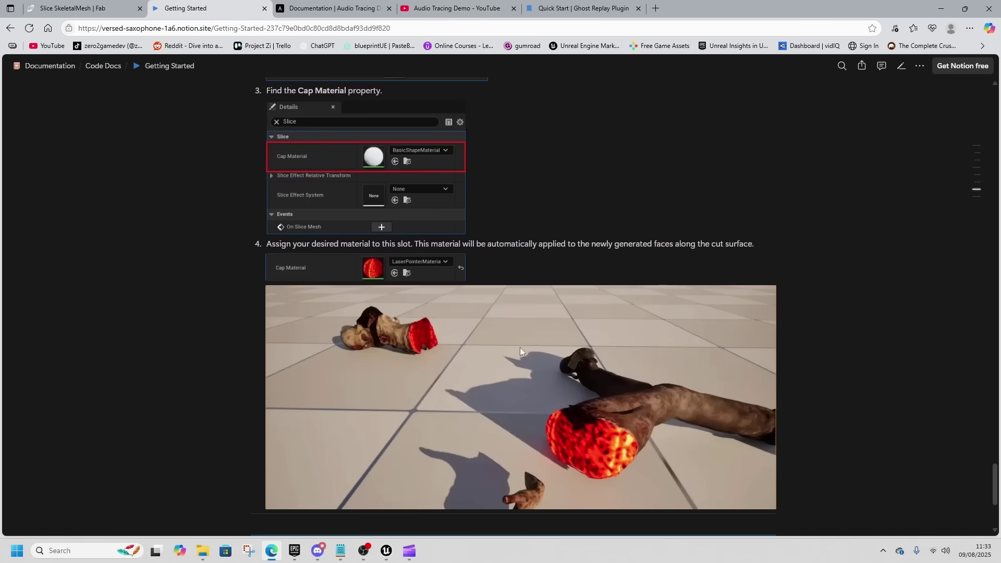
{"action": "scroll", "coordinate": [579, 396], "scroll_direction": "down", "scroll_amount": 3}
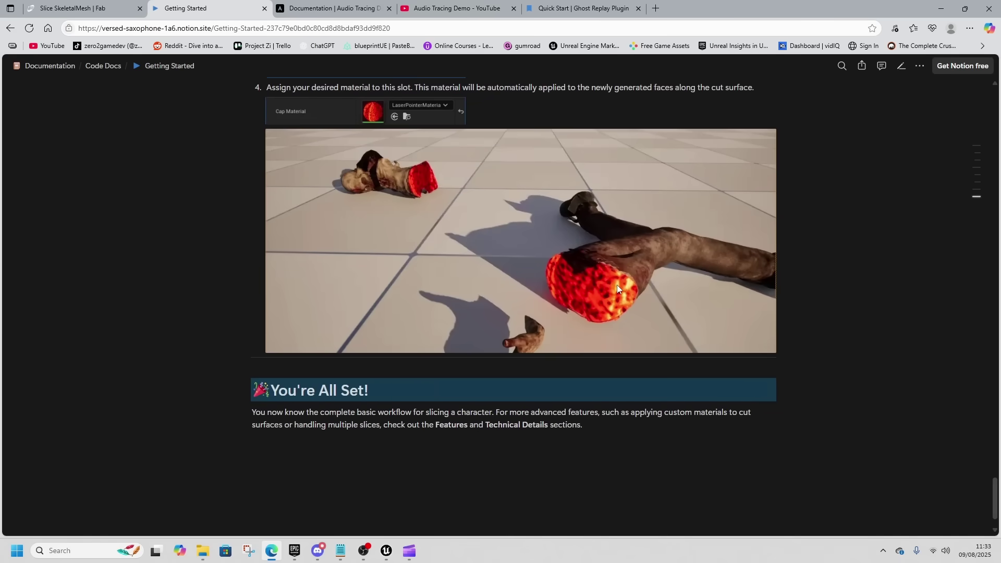
{"action": "scroll", "coordinate": [618, 284], "scroll_direction": "up", "scroll_amount": 4}
{"action": "scroll", "coordinate": [609, 282], "scroll_direction": "up", "scroll_amount": 4}
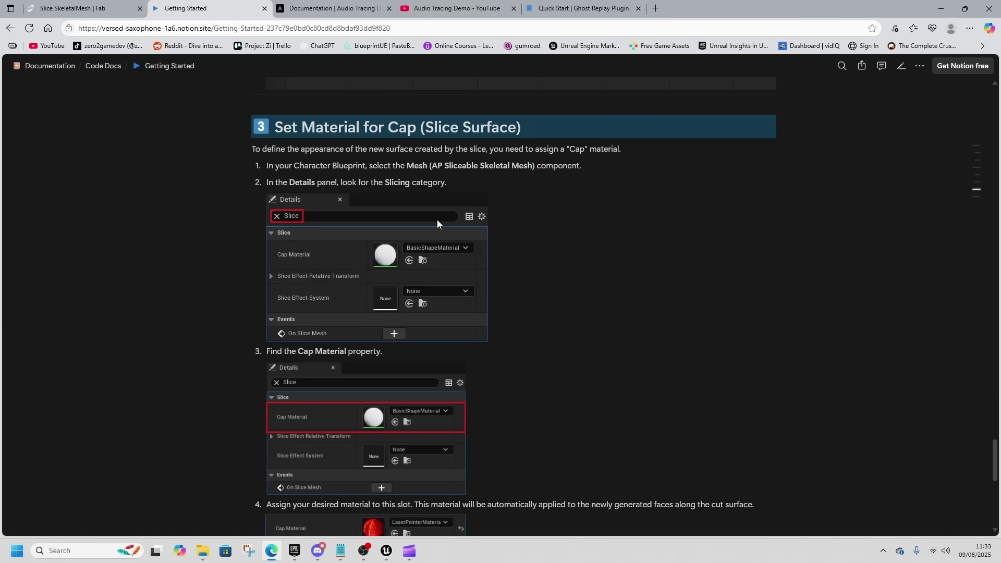
{"action": "scroll", "coordinate": [573, 313], "scroll_direction": "up", "scroll_amount": 10}
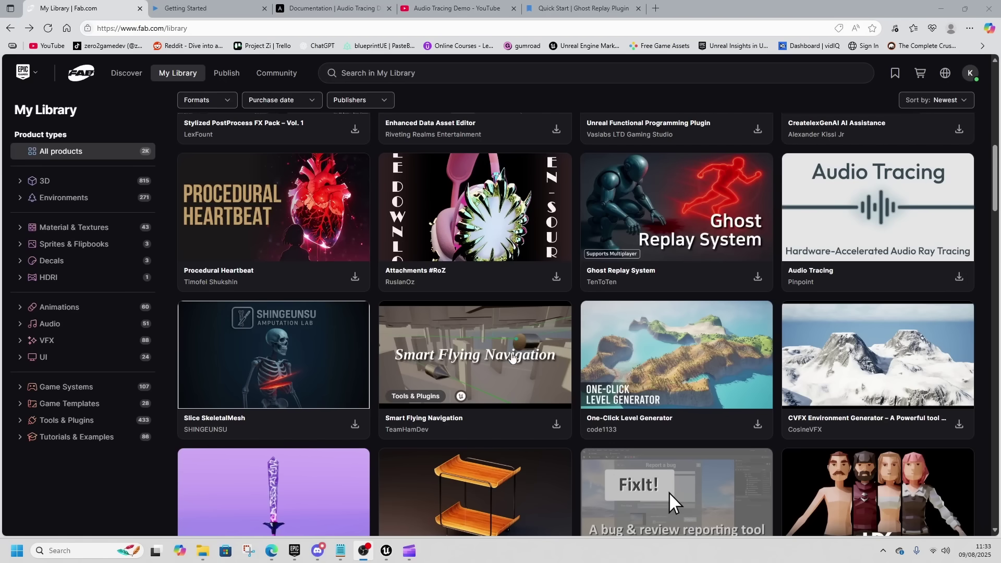
- Open the Smart Flying Navigation listing from the Fab library and read its description
{"action": "left_click", "coordinate": [516, 340]}
{"action": "left_click", "coordinate": [517, 342]}
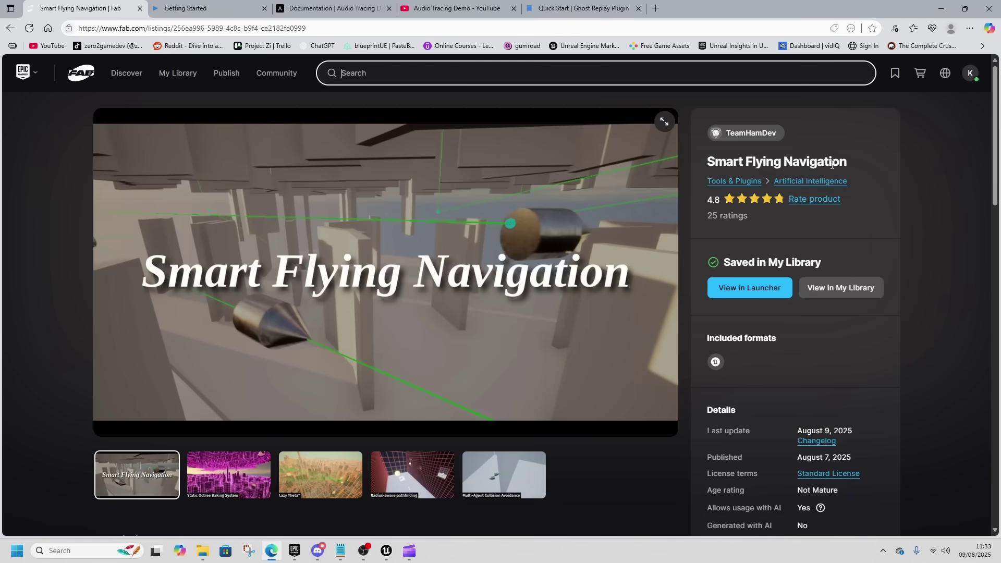
{"action": "scroll", "coordinate": [570, 474], "scroll_direction": "down", "scroll_amount": 4}
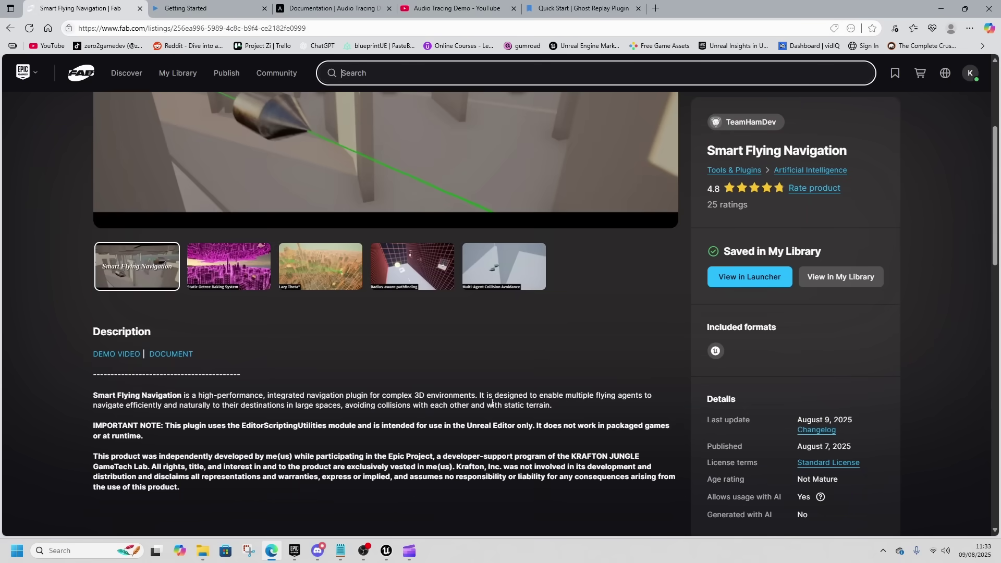
{"action": "scroll", "coordinate": [420, 360], "scroll_direction": "up", "scroll_amount": 4}
- View the Smart Flying Navigation preview images from Static Octree Baking System through Multi-Agent Collision Avoidance
{"action": "left_click", "coordinate": [245, 472]}
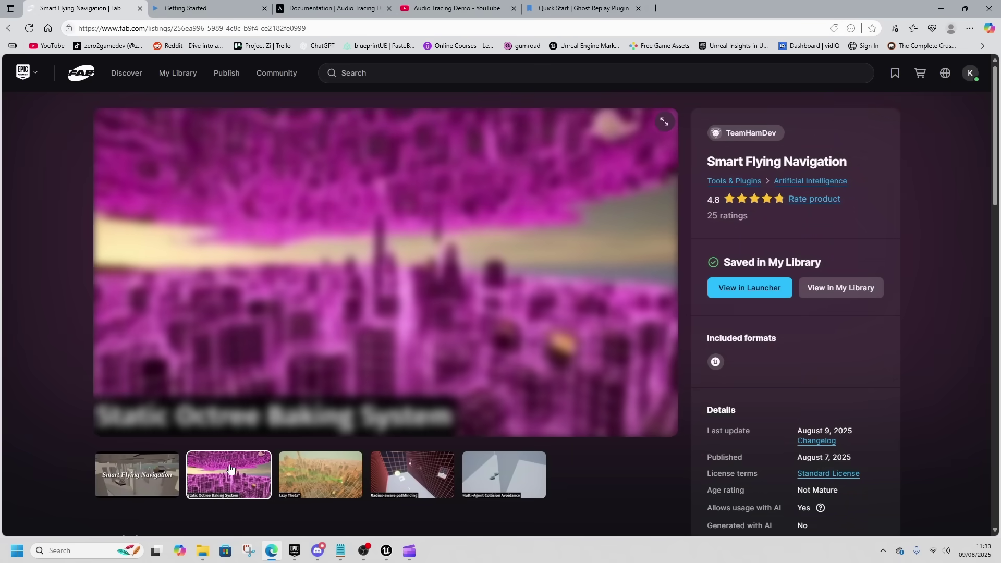
{"action": "left_click", "coordinate": [338, 481]}
{"action": "left_click", "coordinate": [409, 478]}
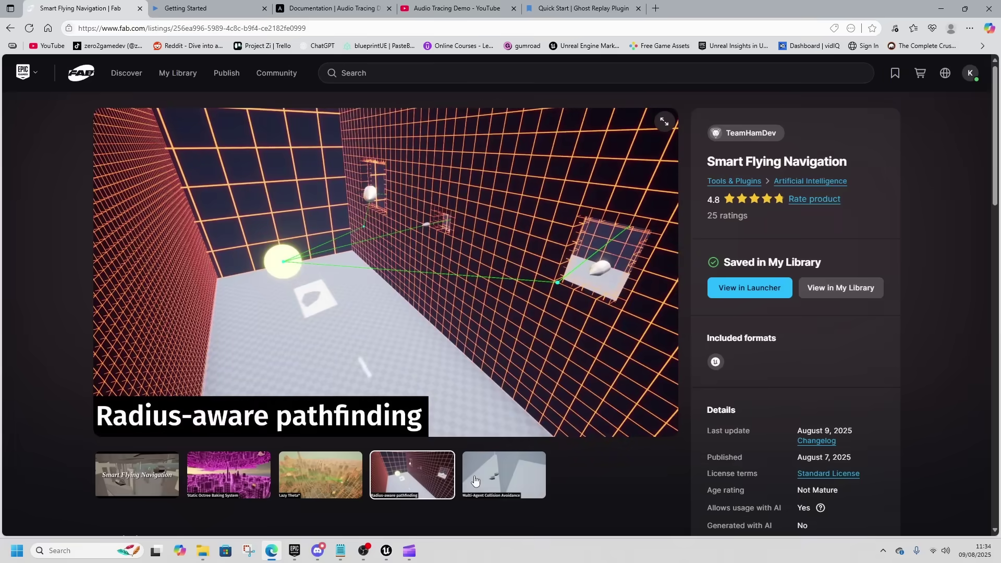
{"action": "left_click", "coordinate": [476, 480]}
{"action": "scroll", "coordinate": [262, 376], "scroll_direction": "down", "scroll_amount": 4}
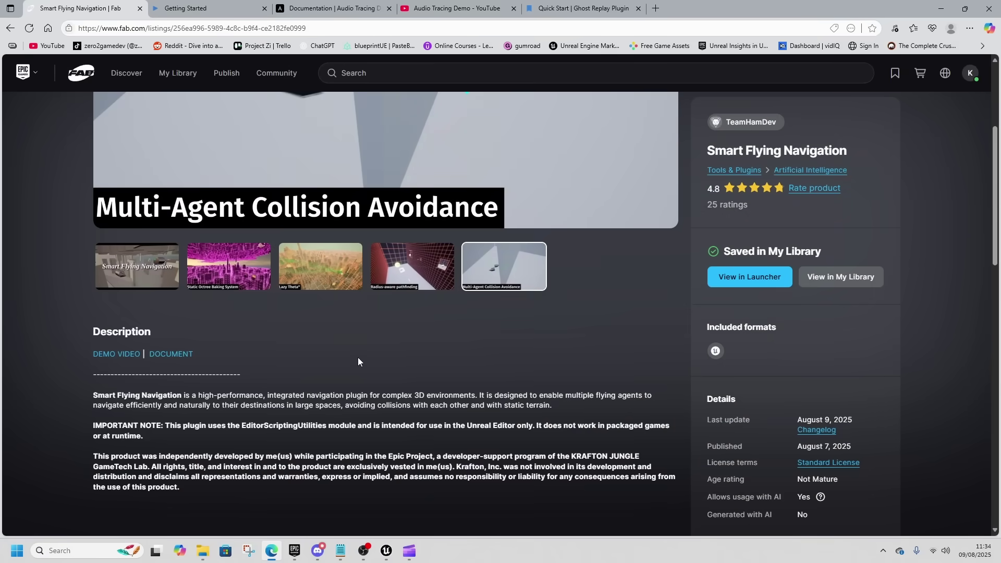
- Switch to Unreal Editor and bake the octree data for BP_OctreeVoxelVolume with the Pathfinding Tuner
{"action": "left_click", "coordinate": [386, 551]}
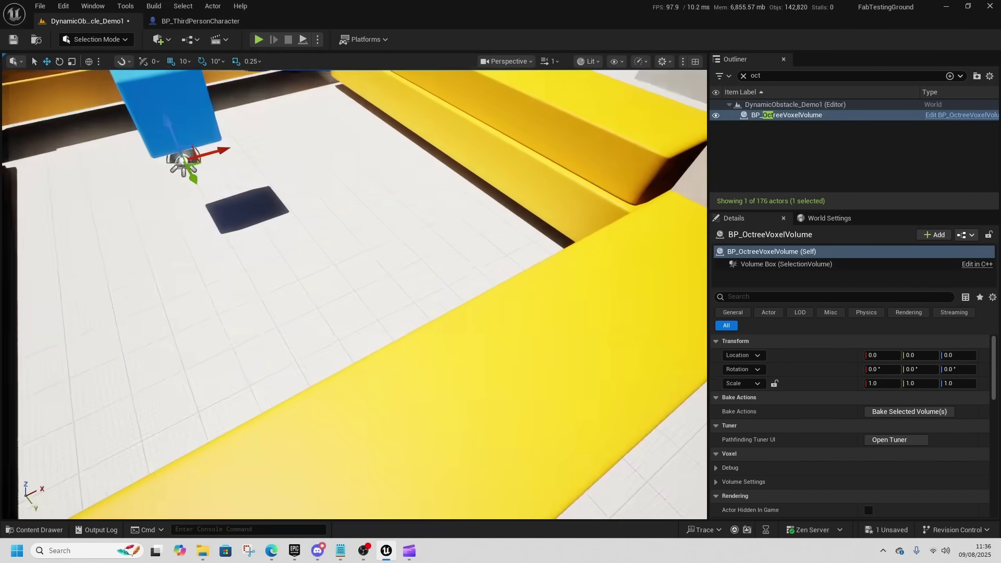
{"action": "key", "text": "s"}
{"action": "right_click_drag", "start_coordinate": [354, 295], "coordinate": [357, 208]}
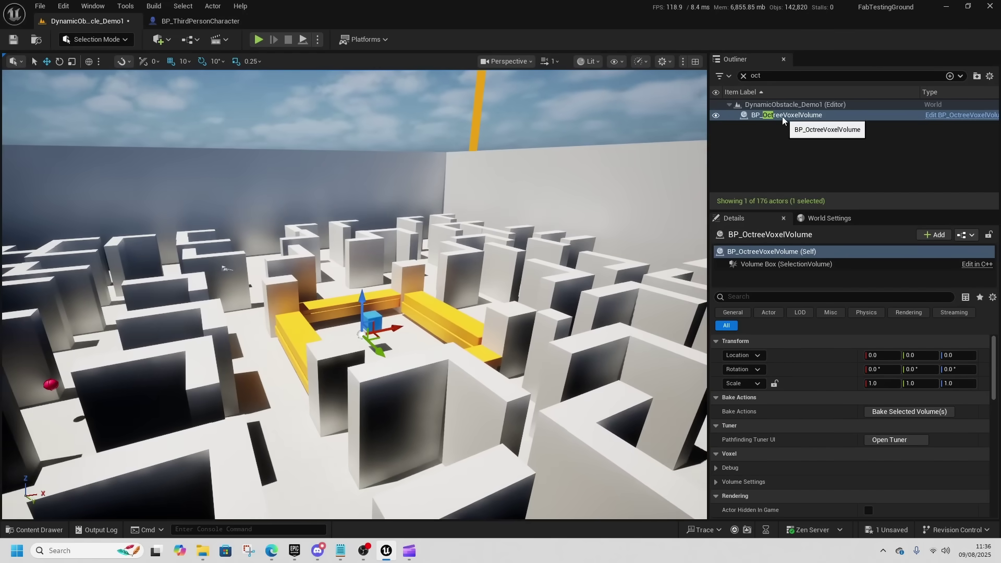
{"action": "left_click", "coordinate": [807, 120]}
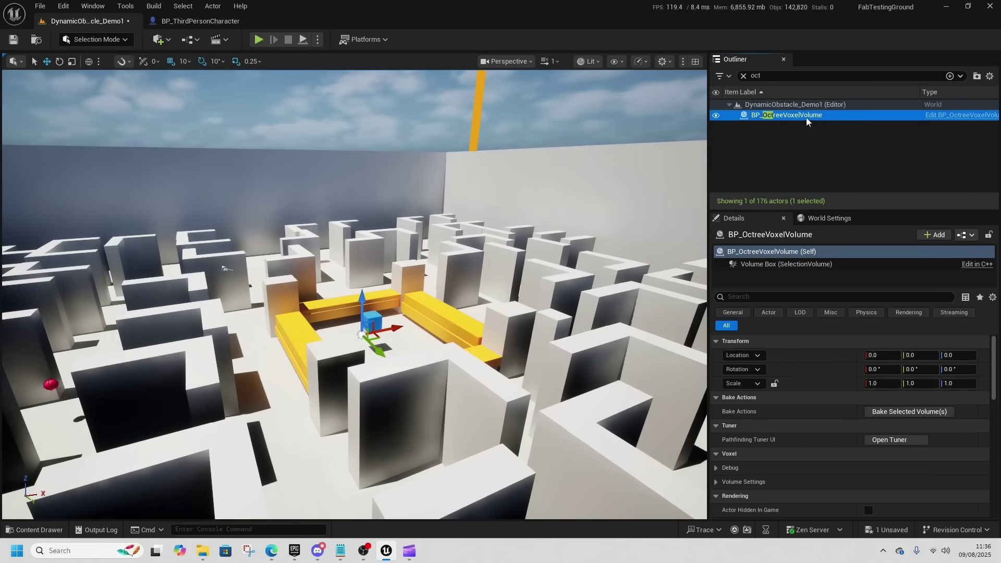
{"action": "left_click", "coordinate": [905, 440]}
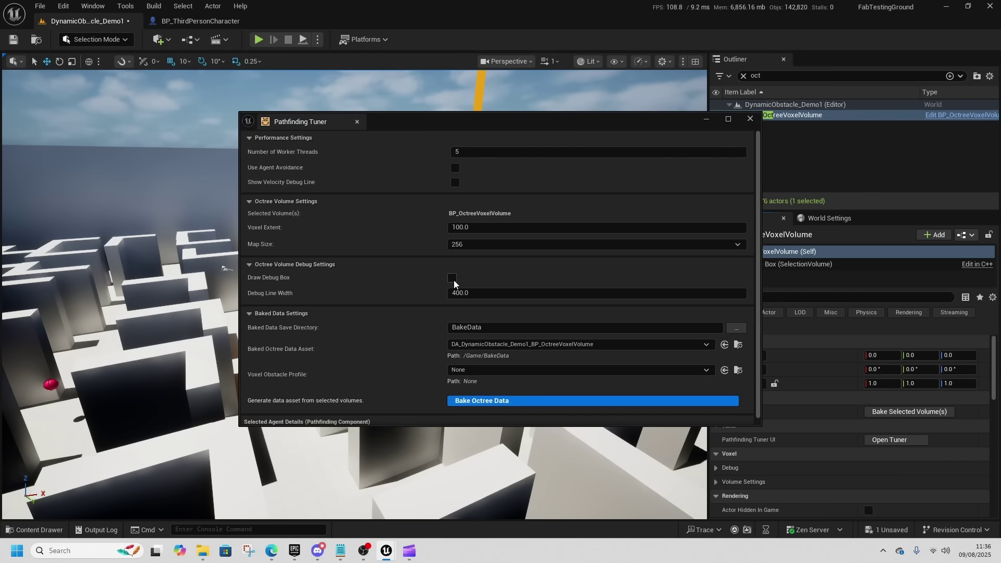
{"action": "left_click", "coordinate": [503, 401]}
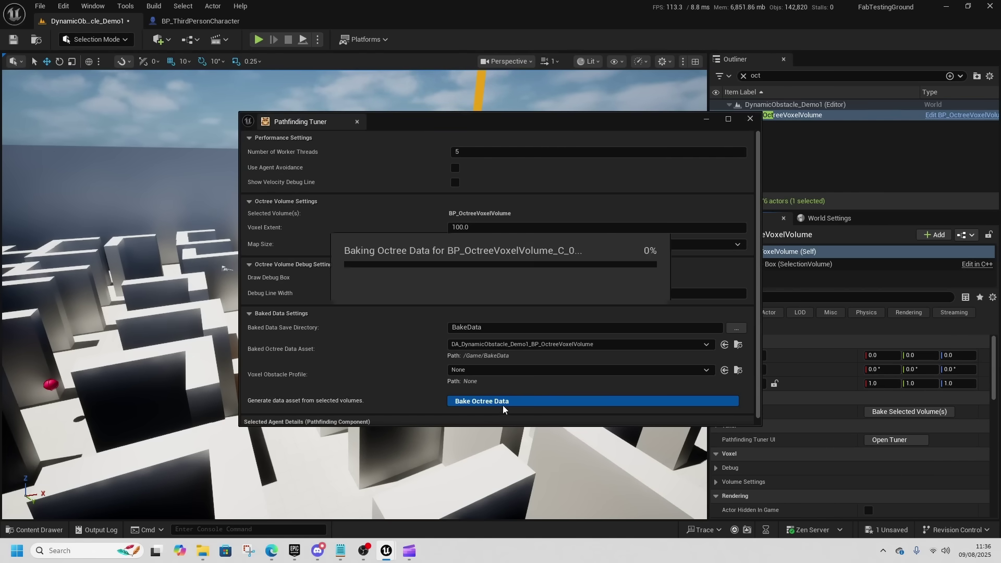
{"action": "left_click", "coordinate": [749, 119]}
- Simulate the DynamicObstacle_Demo1 level to watch the flying agents navigate
{"action": "left_click", "coordinate": [318, 39]}
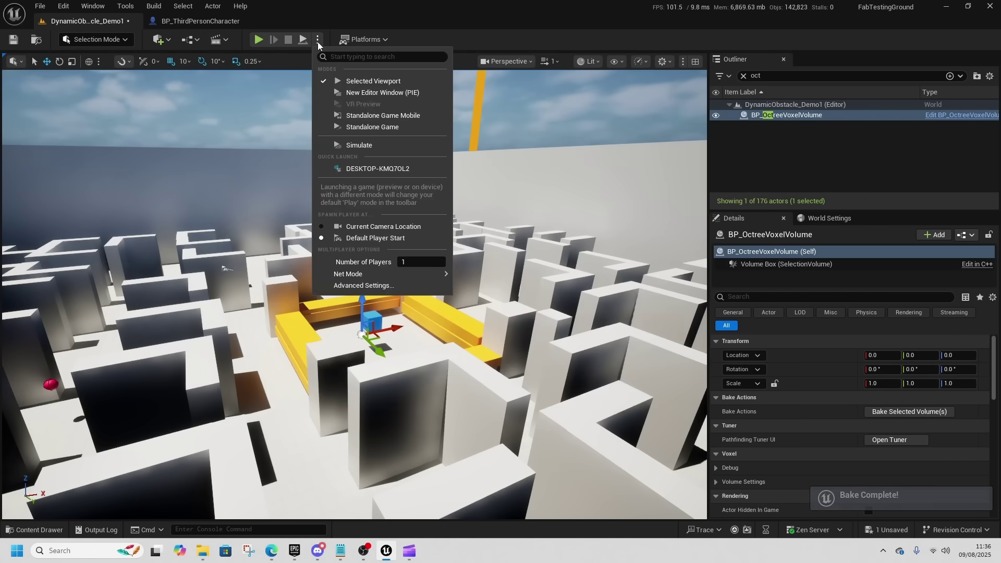
{"action": "left_click", "coordinate": [356, 145]}
{"action": "mouse_move", "coordinate": [356, 145]}
{"action": "right_mouse_down"}
{"action": "mouse_move", "coordinate": [375, 229]}
{"action": "mouse_move", "coordinate": [368, 247]}
{"action": "mouse_move", "coordinate": [396, 241]}
{"action": "mouse_move", "coordinate": [373, 190]}
{"action": "mouse_move", "coordinate": [370, 140]}
{"action": "mouse_move", "coordinate": [356, 145]}
{"action": "right_mouse_up"}
- Open the MazeObstacle_Demo level from the plugin's PathfinderExampleMap folder and shrink the Content Drawer
{"action": "key", "text": "ctrl+space"}
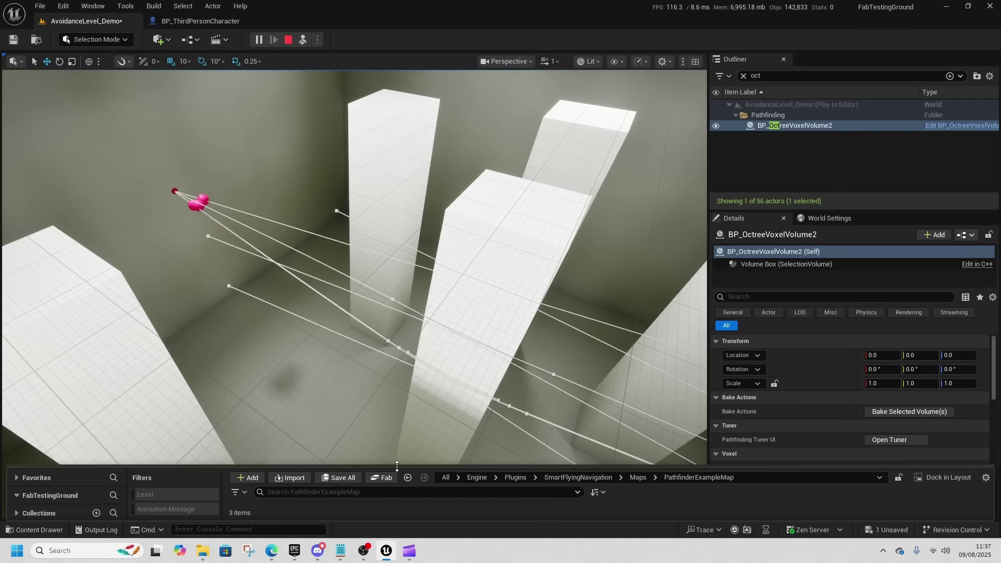
{"action": "key", "text": "ctrl+space"}
{"action": "left_click", "coordinate": [375, 374]}
{"action": "double_click", "coordinate": [375, 373]}
{"action": "left_click", "coordinate": [535, 392]}
{"action": "left_click", "coordinate": [544, 292]}
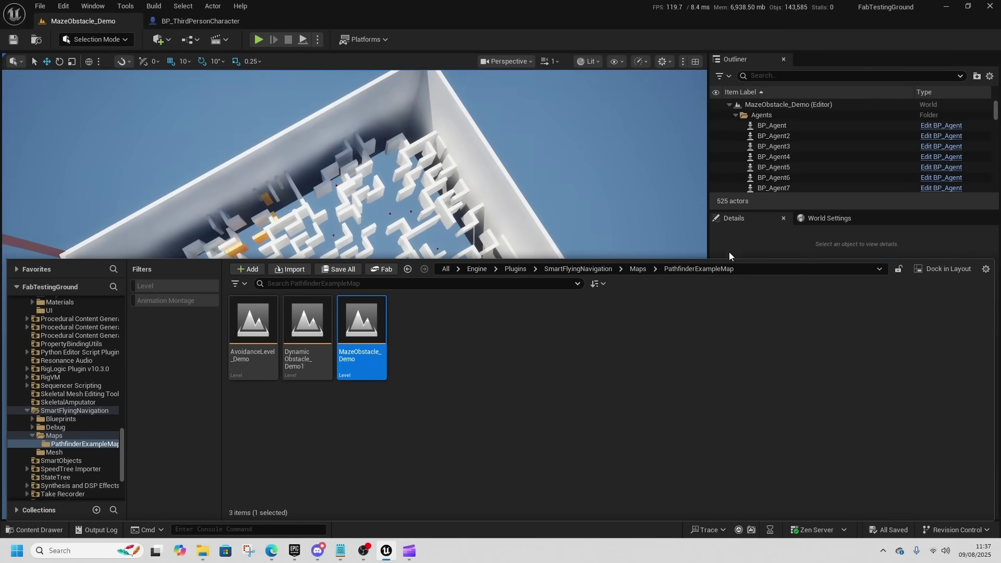
{"action": "left_click_drag", "start_coordinate": [735, 259], "coordinate": [747, 490]}
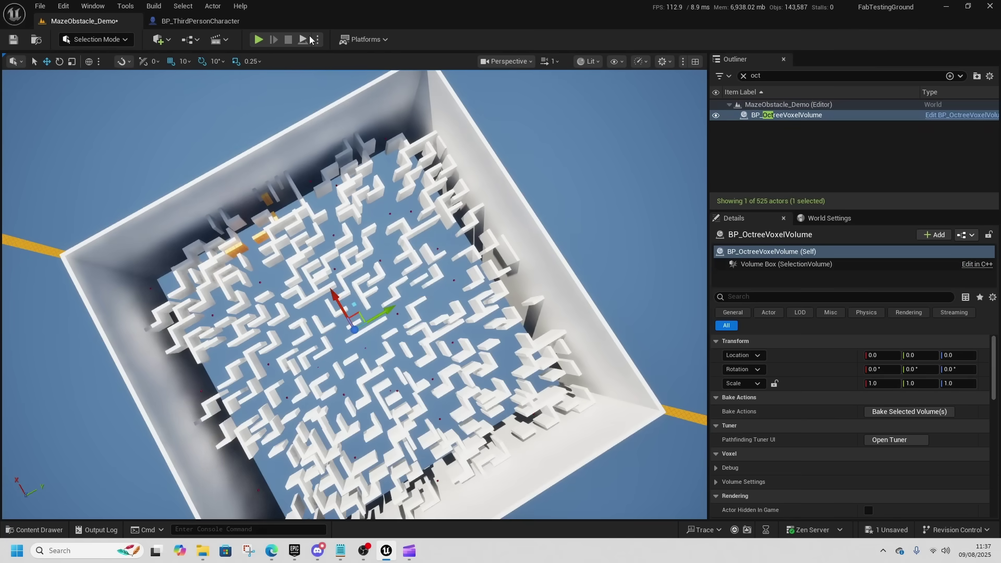
- Simulate the MazeObstacle_Demo level and inspect the agents' paths through the maze
{"action": "left_click", "coordinate": [318, 40]}
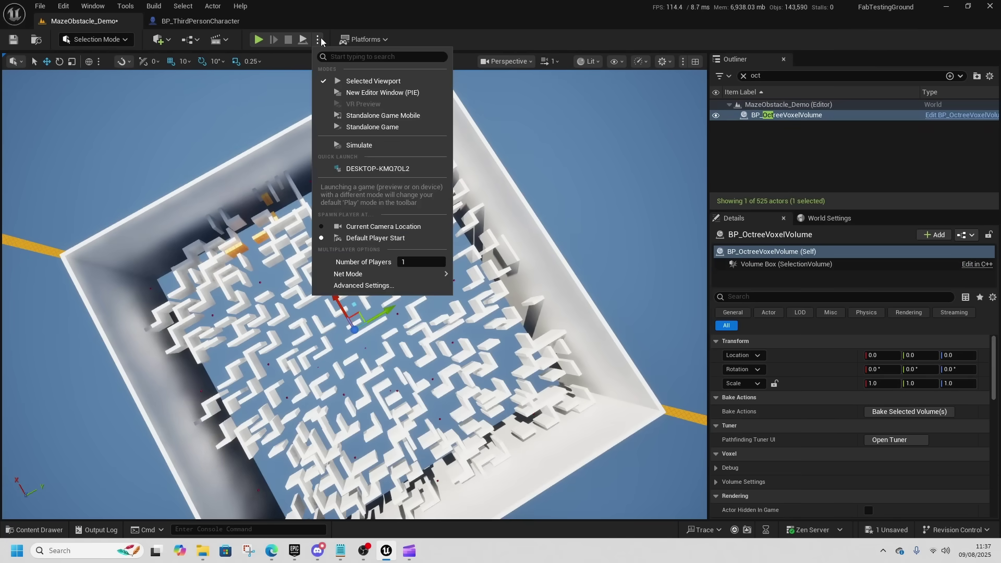
{"action": "left_click", "coordinate": [359, 145]}
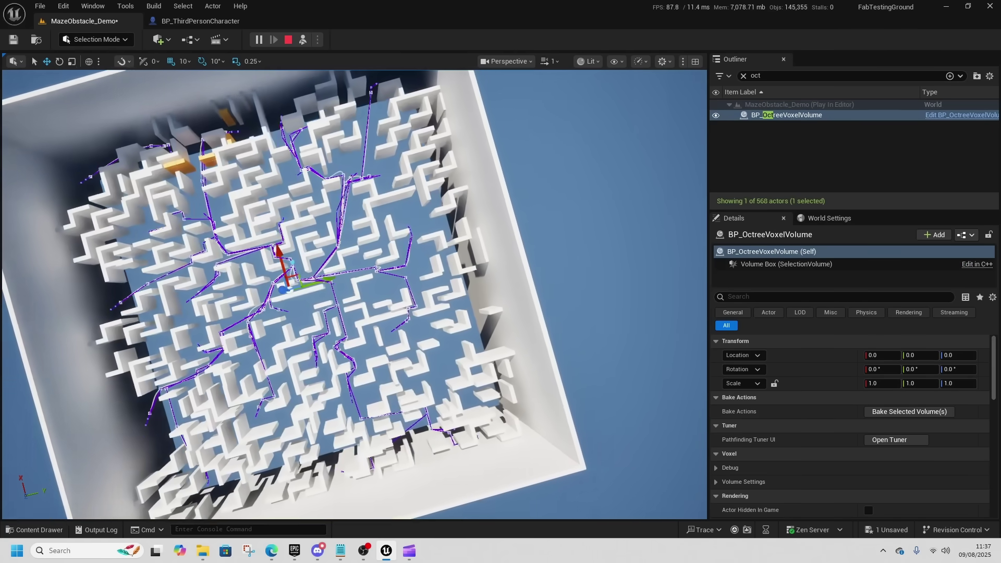
{"action": "right_click_drag", "start_coordinate": [355, 294], "coordinate": [292, 334]}
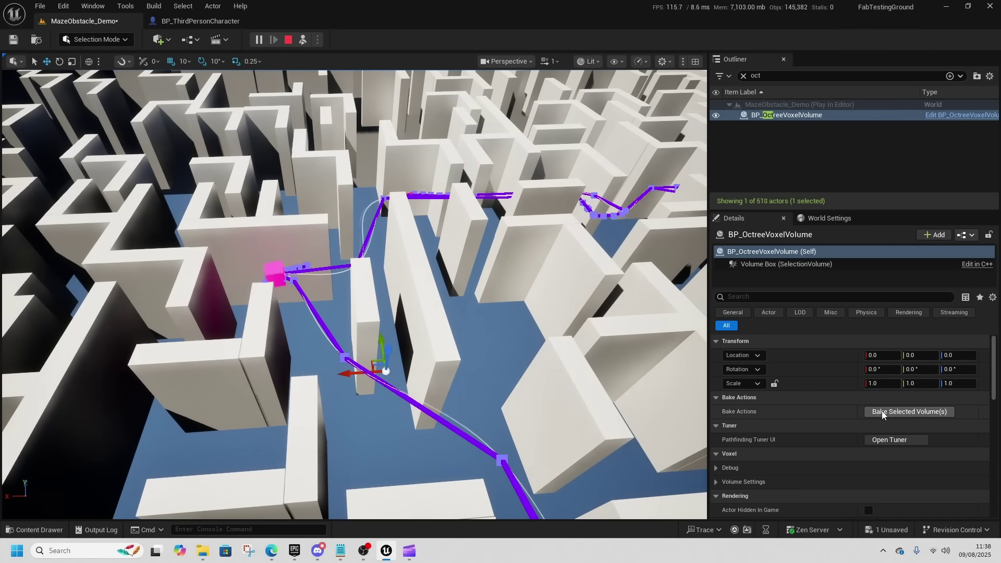
- Review BP_OctreeVoxelVolume's Pathfinding Tuner settings in the maze level, close the tuner, and stop the simulation
{"action": "left_click", "coordinate": [896, 439]}
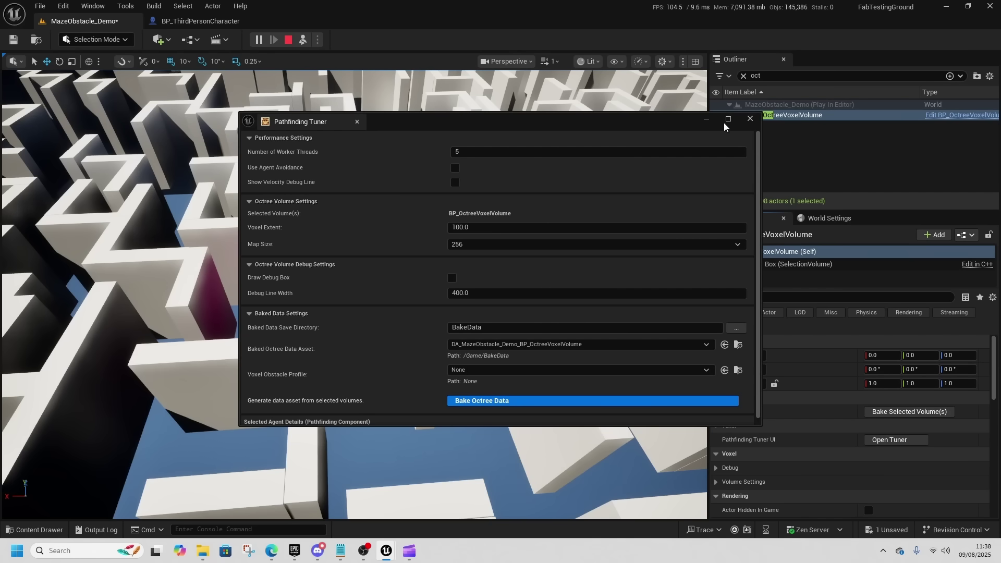
{"action": "left_click", "coordinate": [751, 119]}
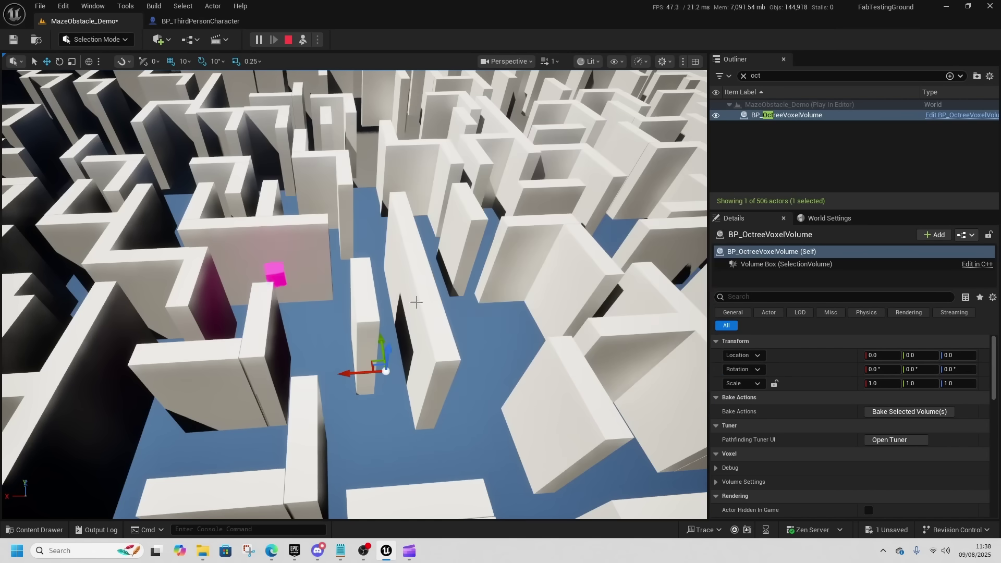
{"action": "left_click", "coordinate": [289, 39]}
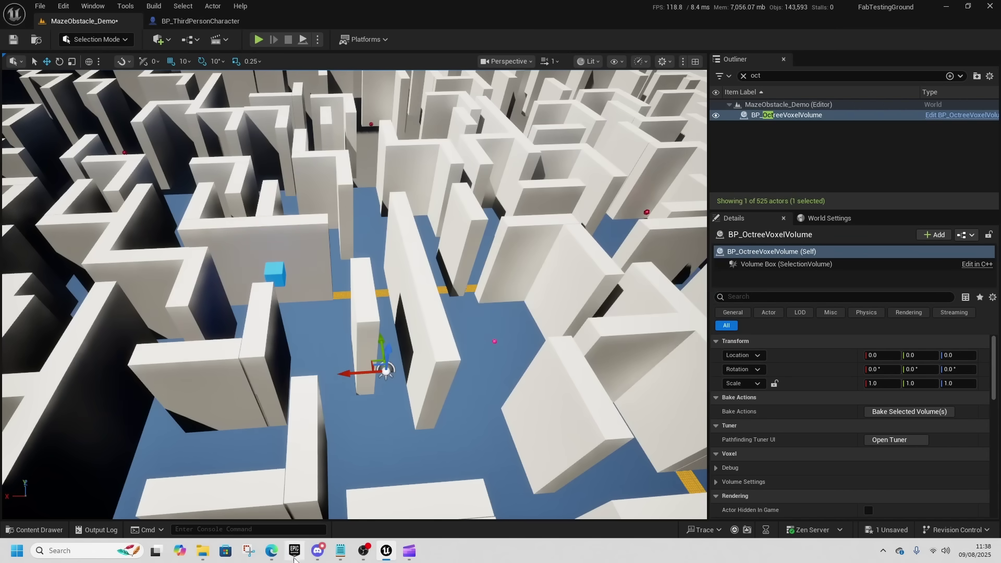
- Switch to the browser and read the One-Click Level Generator listing's description and key features on Fab
{"action": "left_click", "coordinate": [271, 551]}
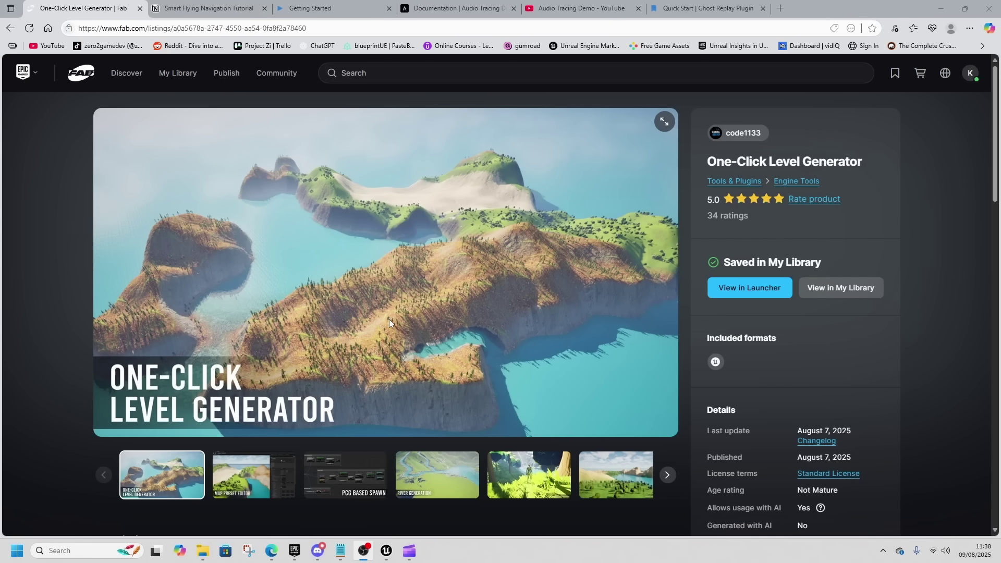
{"action": "scroll", "coordinate": [389, 324], "scroll_direction": "down", "scroll_amount": 1}
{"action": "scroll", "coordinate": [467, 304], "scroll_direction": "up", "scroll_amount": 1}
{"action": "scroll", "coordinate": [466, 304], "scroll_direction": "down", "scroll_amount": 6}
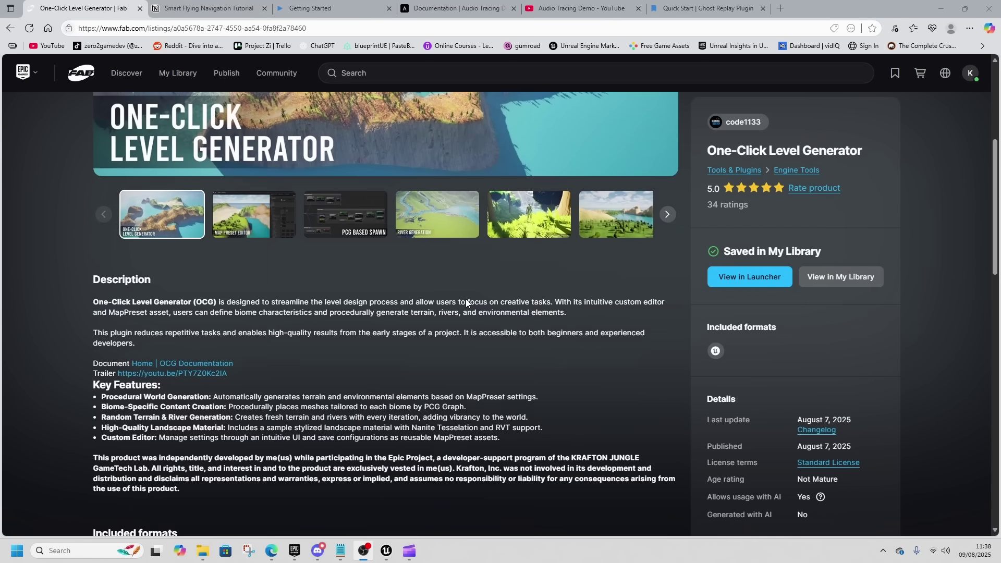
{"action": "scroll", "coordinate": [437, 324], "scroll_direction": "up", "scroll_amount": 2}
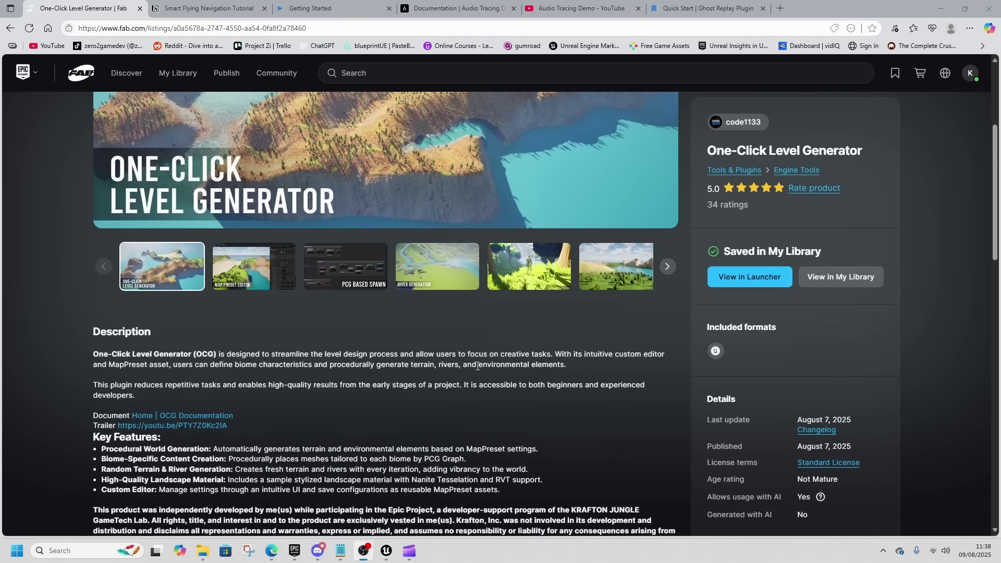
{"action": "scroll", "coordinate": [373, 399], "scroll_direction": "up", "scroll_amount": 1}
{"action": "scroll", "coordinate": [475, 414], "scroll_direction": "down", "scroll_amount": 3}
{"action": "scroll", "coordinate": [284, 405], "scroll_direction": "up", "scroll_amount": 2}
- Return to Unreal Editor, create a level generator in the OCG Window, and assign the MP_StylizedLandscape map preset
{"action": "left_click", "coordinate": [387, 556]}
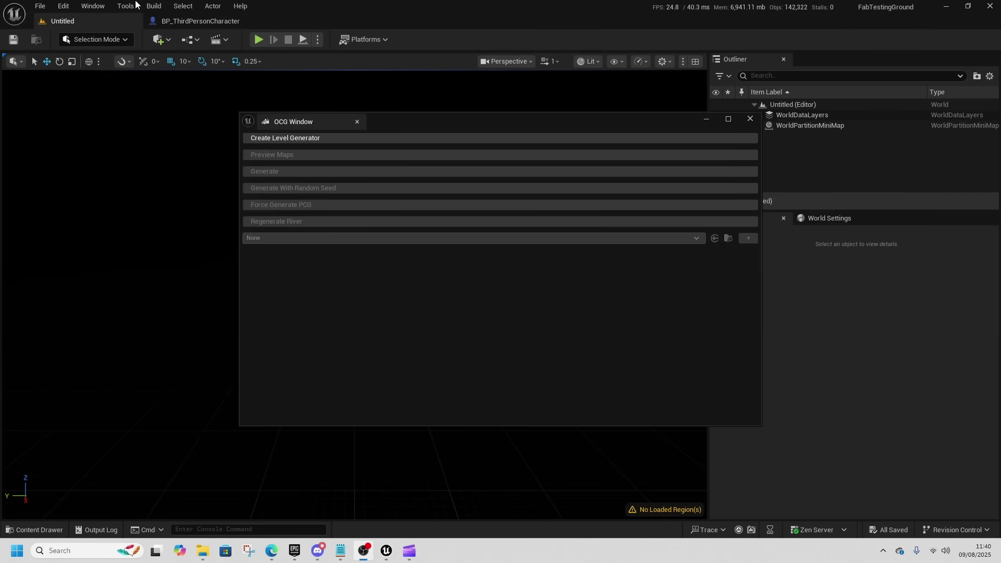
{"action": "left_click", "coordinate": [93, 7]}
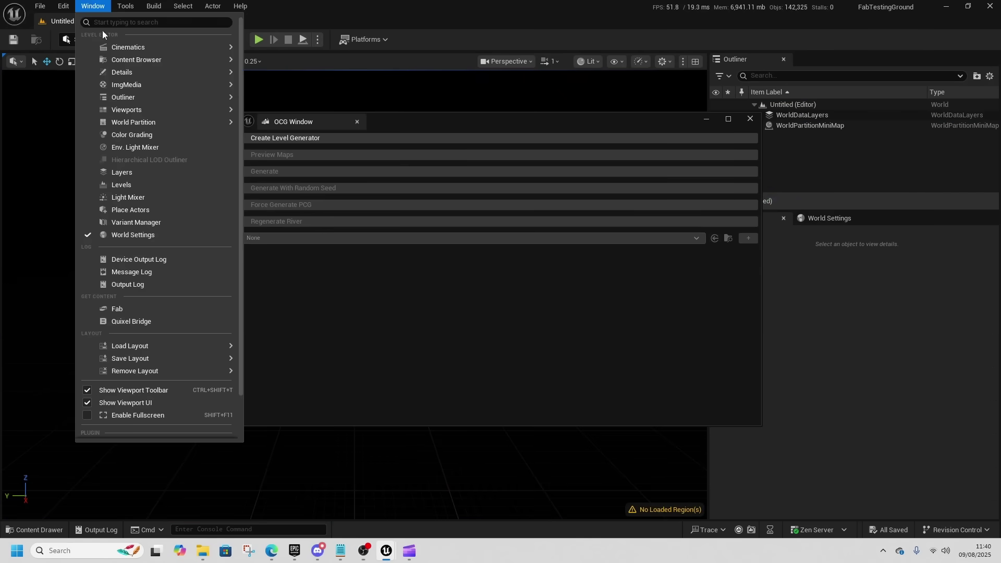
{"action": "scroll", "coordinate": [156, 418], "scroll_direction": "down", "scroll_amount": 2}
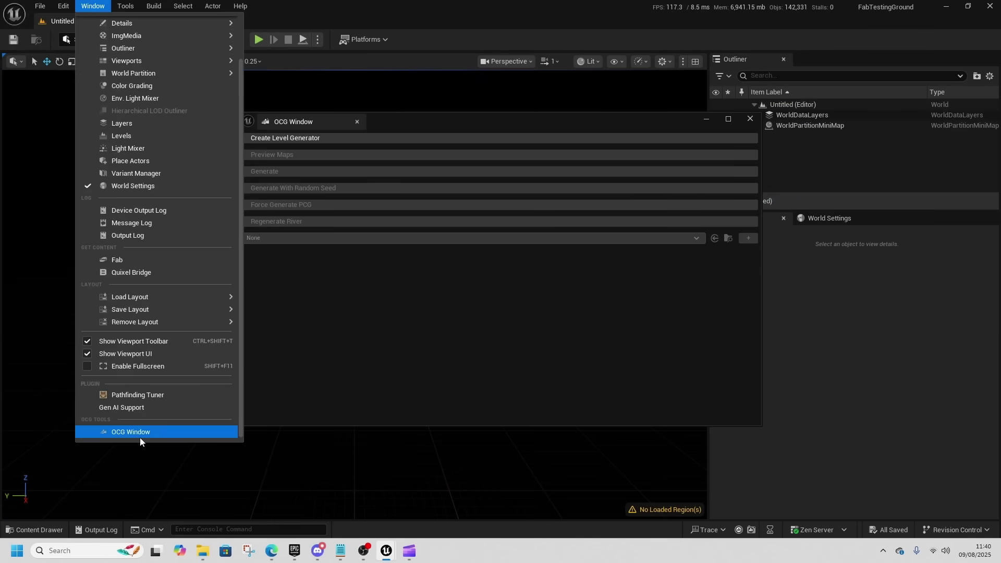
{"action": "left_click", "coordinate": [308, 137]}
{"action": "left_click", "coordinate": [347, 239]}
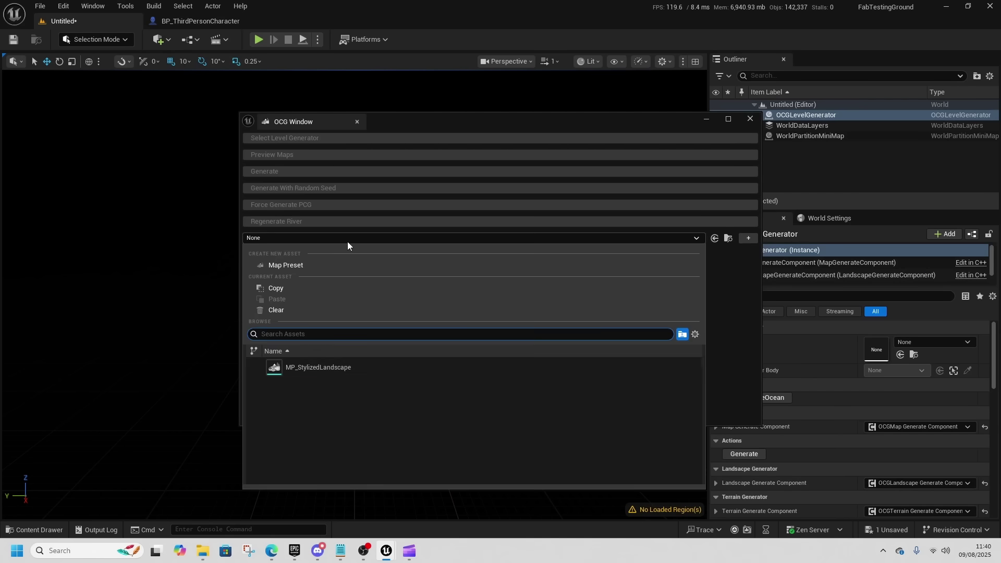
{"action": "left_click", "coordinate": [328, 368]}
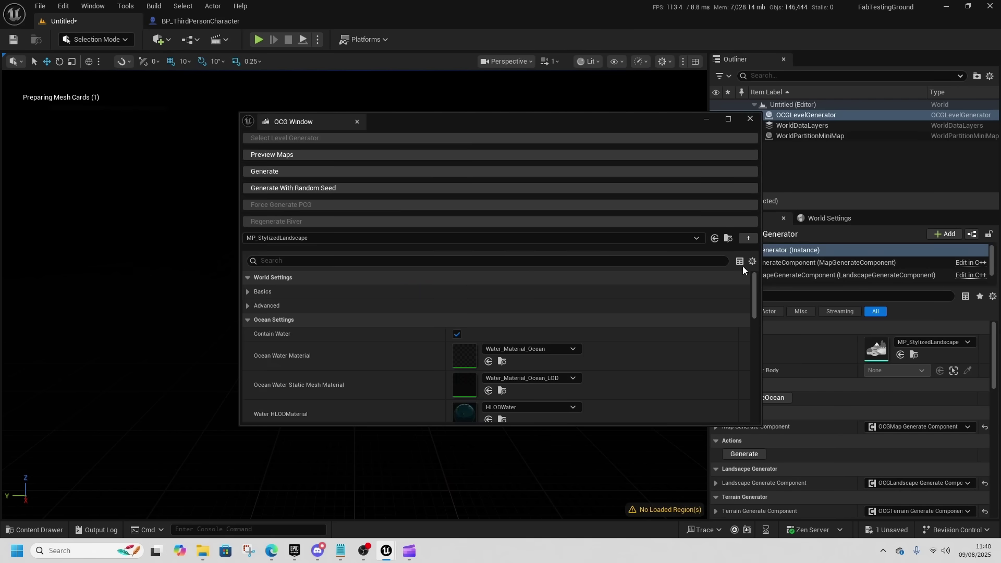
- Preview the preset's maps and generate the level from the MP_StylizedLandscape settings
{"action": "scroll", "coordinate": [686, 315], "scroll_direction": "down", "scroll_amount": 15}
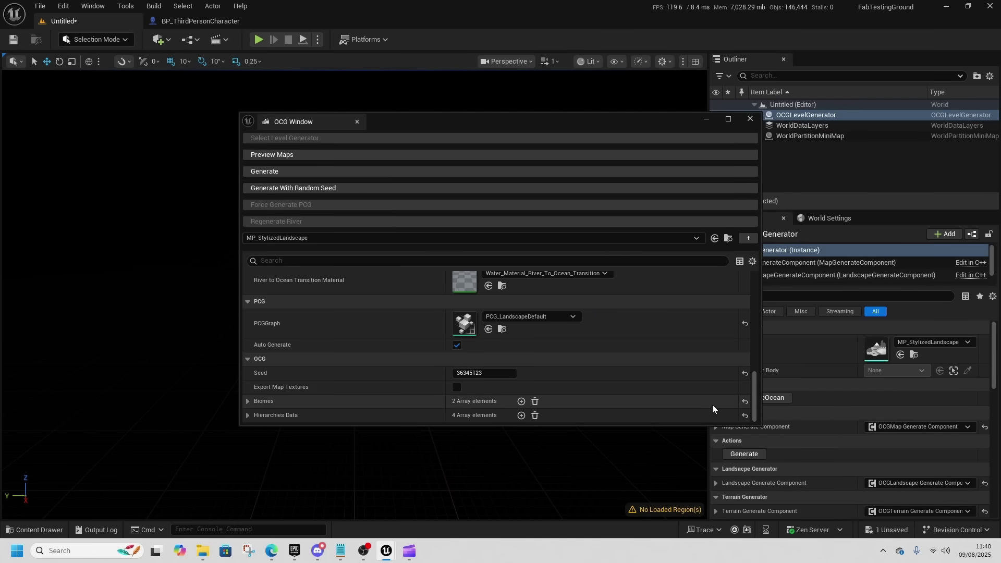
{"action": "left_click", "coordinate": [277, 159]}
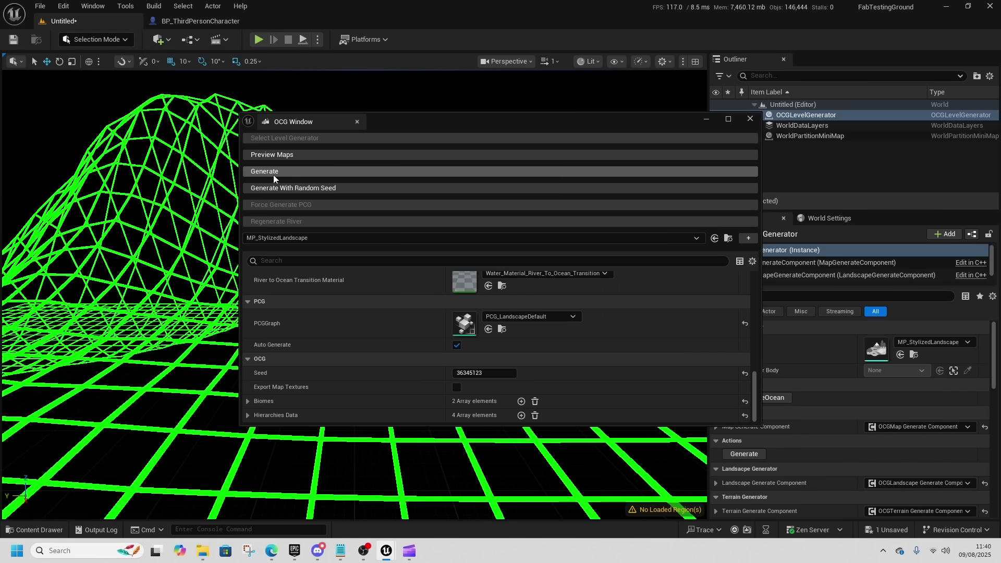
{"action": "left_click", "coordinate": [278, 173]}
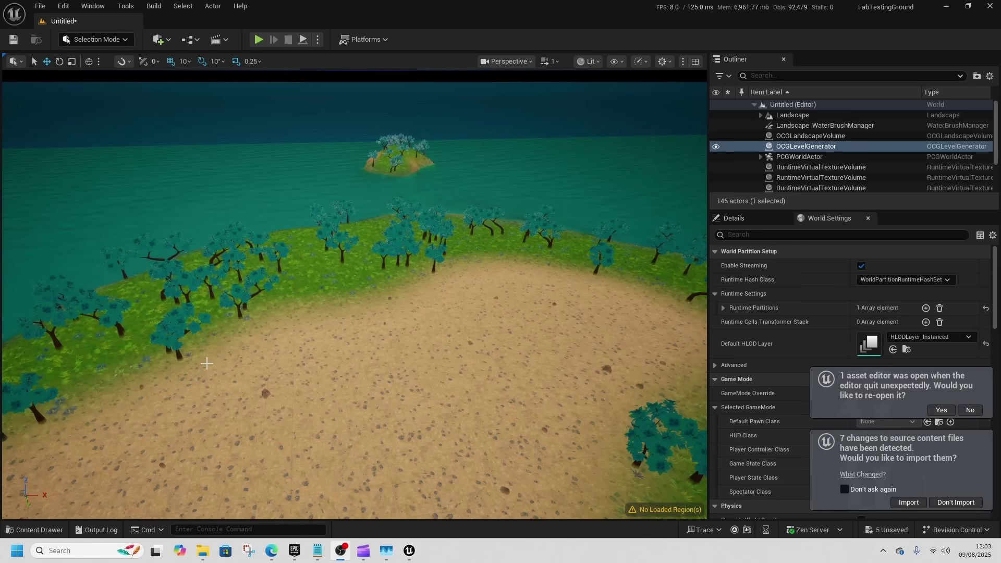
- Fly over the generated island to inspect its terrain and trees
{"action": "mouse_move", "coordinate": [201, 357]}
{"action": "right_mouse_down"}
{"action": "mouse_move", "coordinate": [139, 400]}
{"action": "mouse_move", "coordinate": [206, 360]}
{"action": "right_mouse_up"}
{"action": "key", "text": "w"}
{"action": "right_click", "coordinate": [203, 360]}
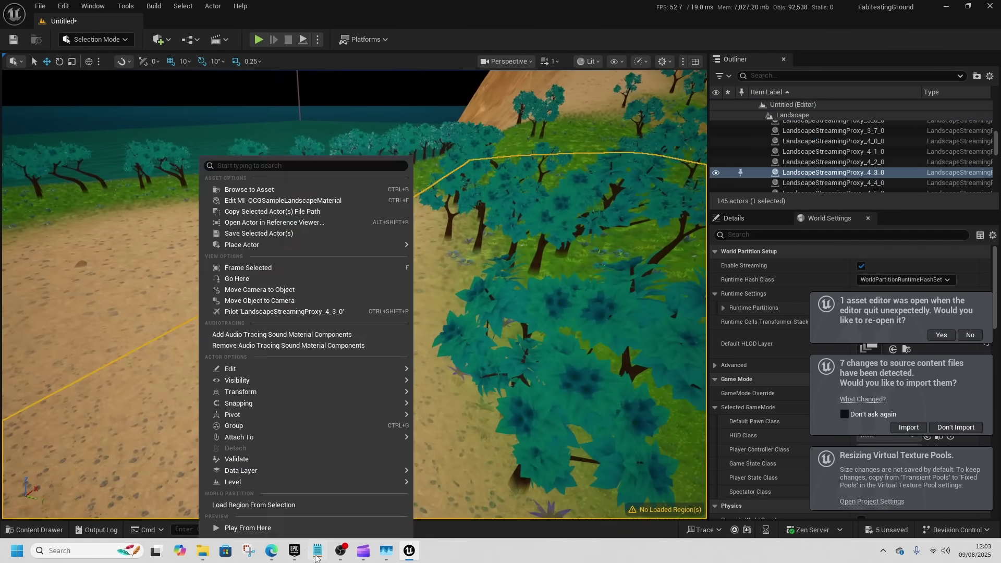
- Add a sky light, directional light, sky atmosphere, volumetric cloud and height fog to NewMap with the Env. Light Mixer, then close it
{"action": "left_click", "coordinate": [153, 6]}
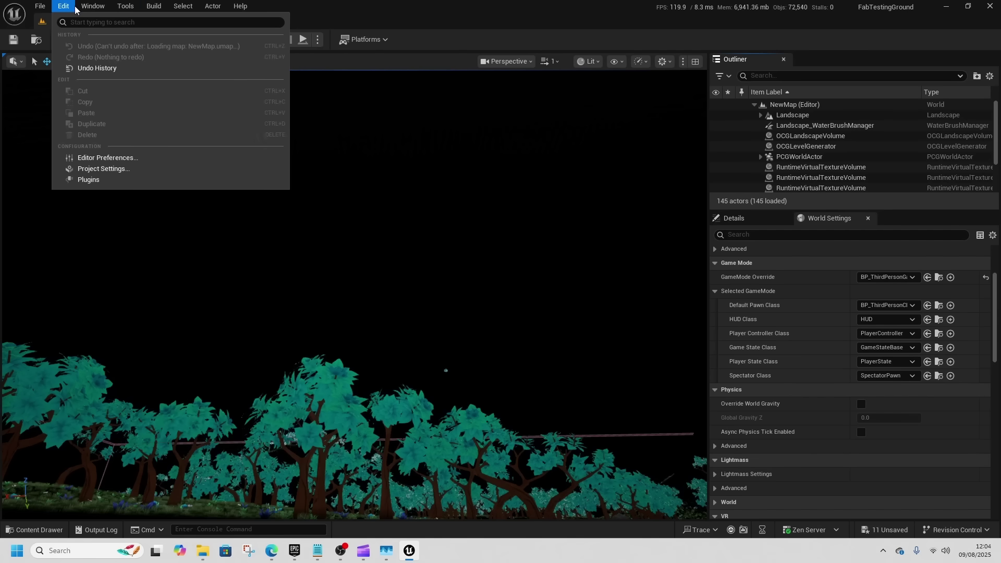
{"action": "mouse_move", "coordinate": [94, 7]}
{"action": "left_click", "coordinate": [198, 147]}
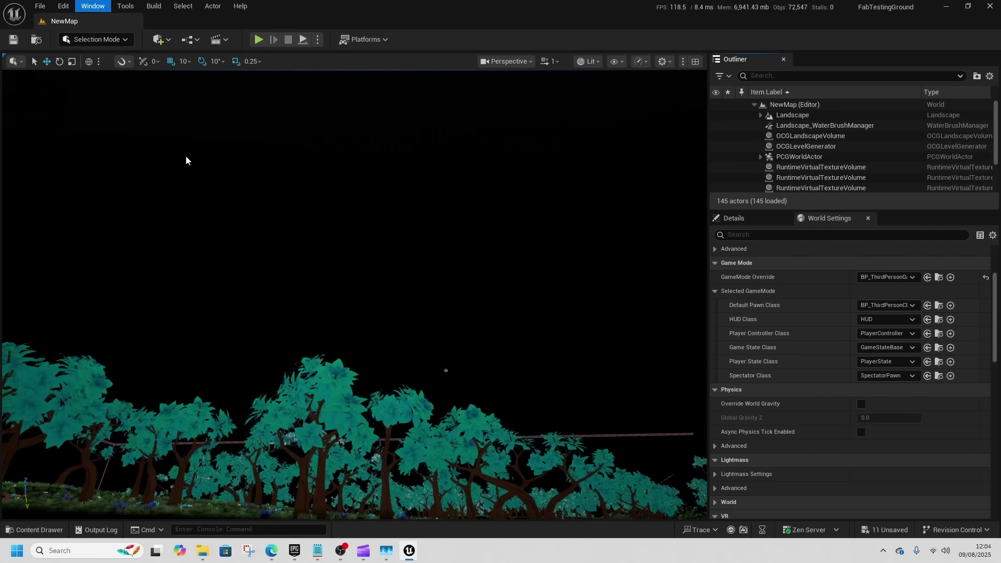
{"action": "left_click", "coordinate": [429, 141]}
{"action": "left_click", "coordinate": [429, 141]}
{"action": "left_click", "coordinate": [428, 141]}
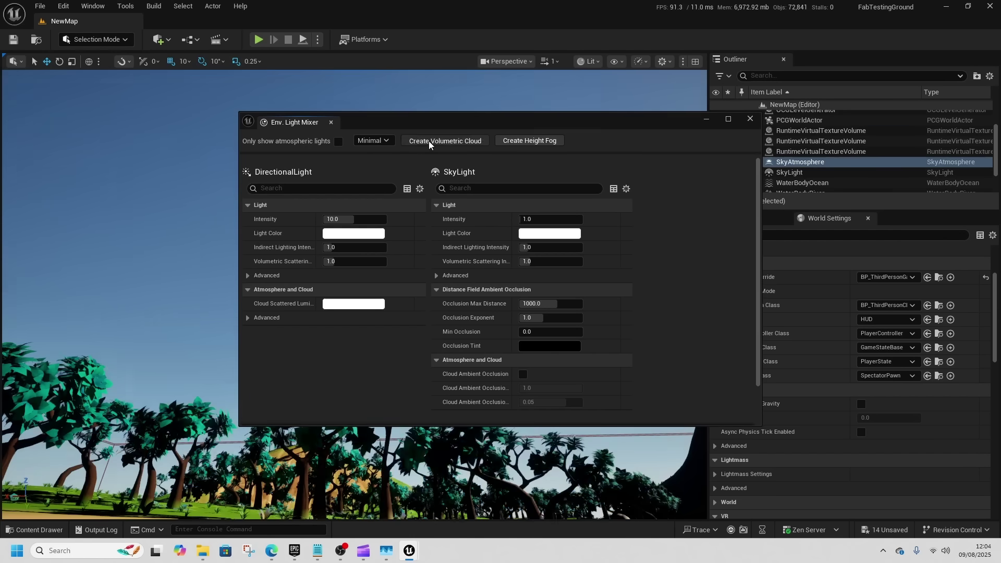
{"action": "left_click", "coordinate": [429, 140]}
{"action": "left_click", "coordinate": [429, 141]}
{"action": "left_click", "coordinate": [750, 119]}
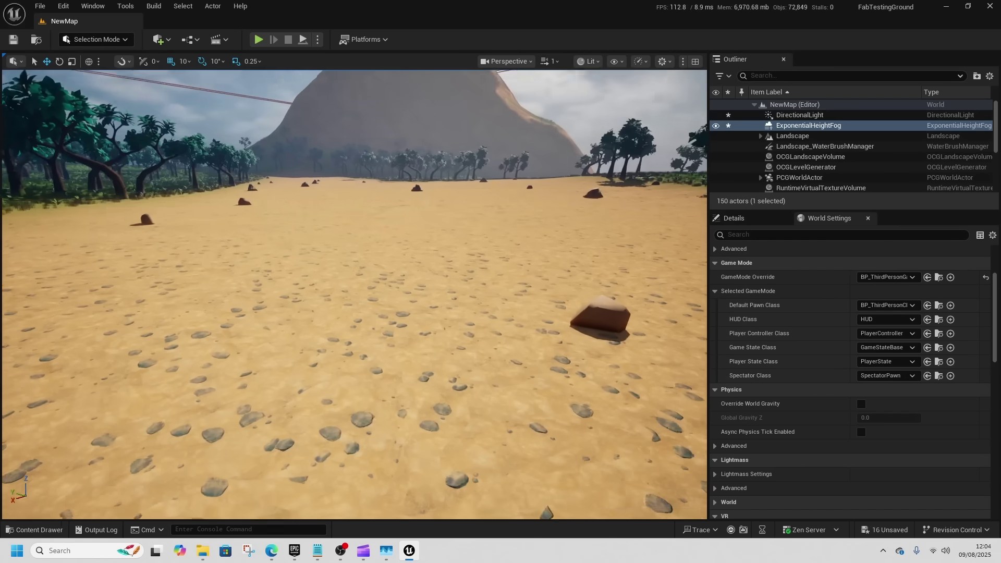
- Play the level from a spot on the sandy ground and run the third-person character around
{"action": "right_click", "coordinate": [341, 396]}
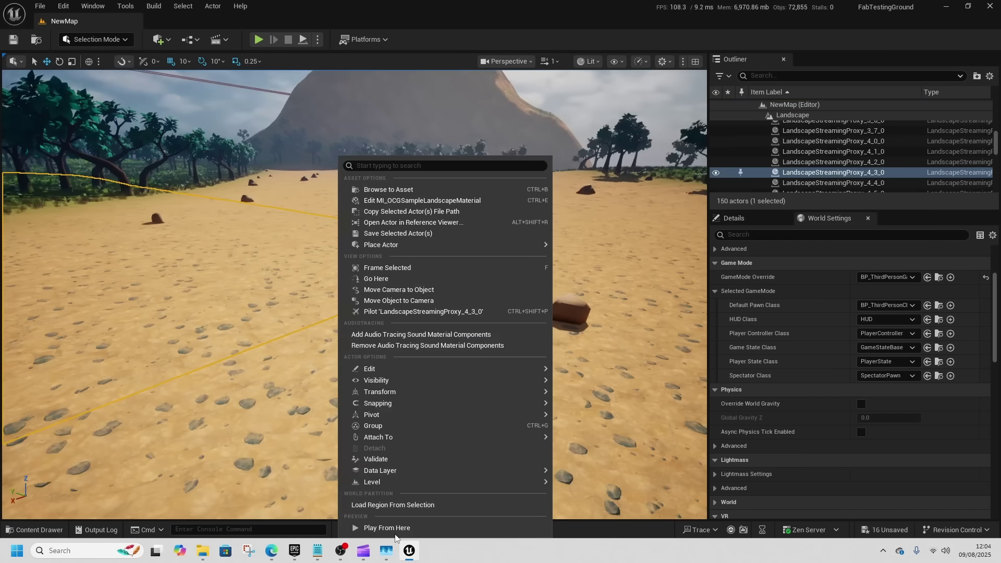
{"action": "left_click", "coordinate": [392, 530]}
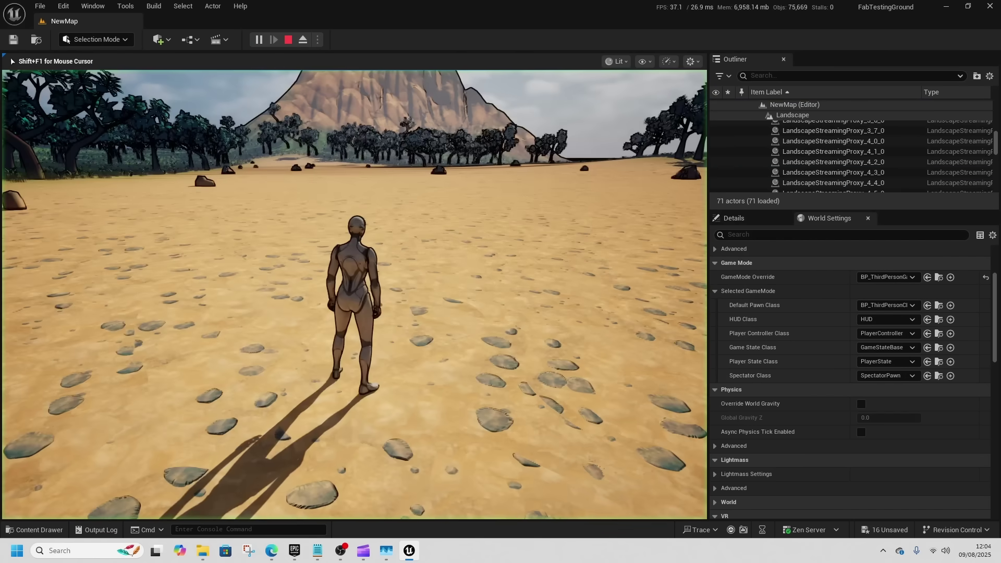
{"action": "key", "text": "w"}
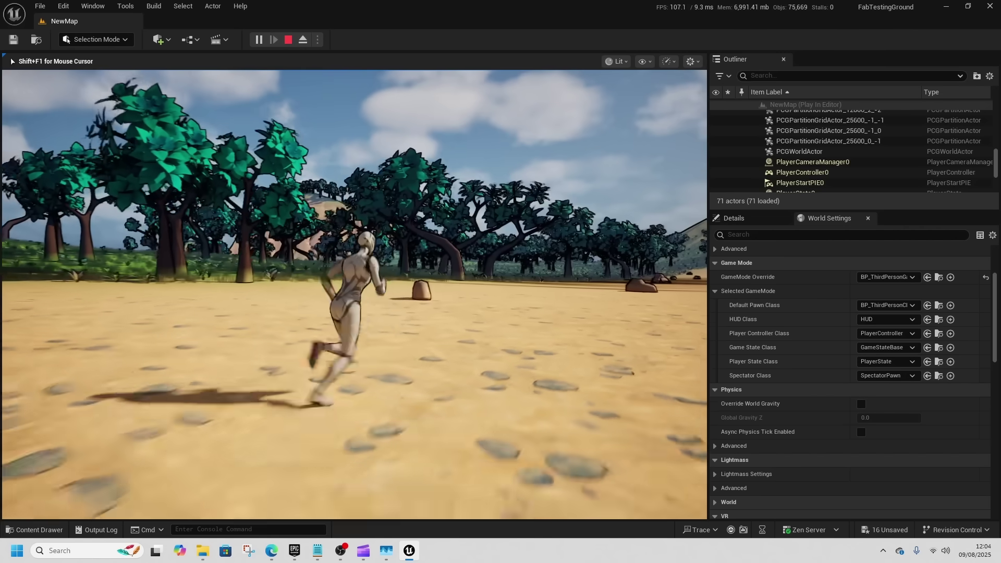
{"action": "key", "text": "a"}
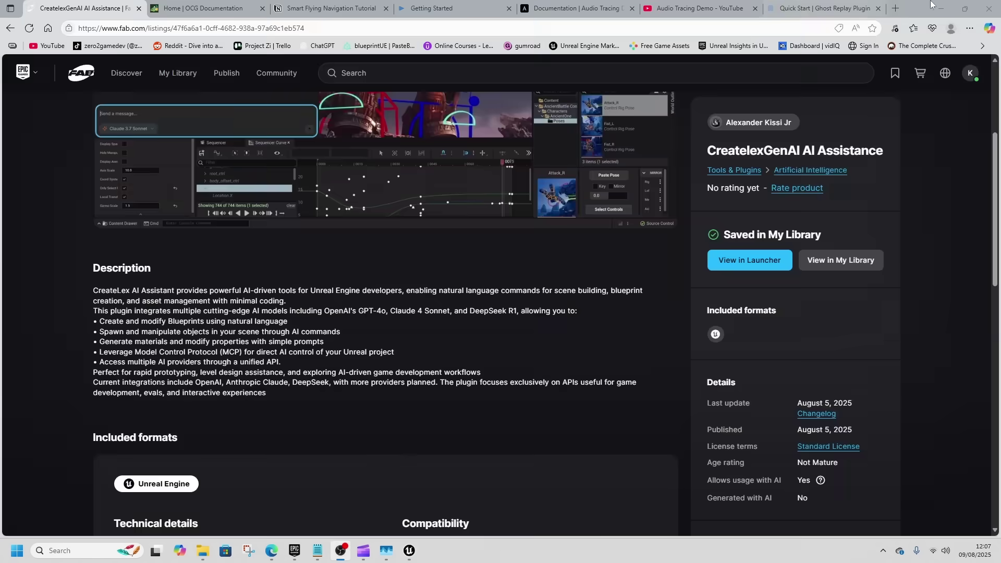
- Switch from the browser back to the running Unreal Editor play session and explore the generated terrain with the character
{"action": "left_click", "coordinate": [934, 6]}
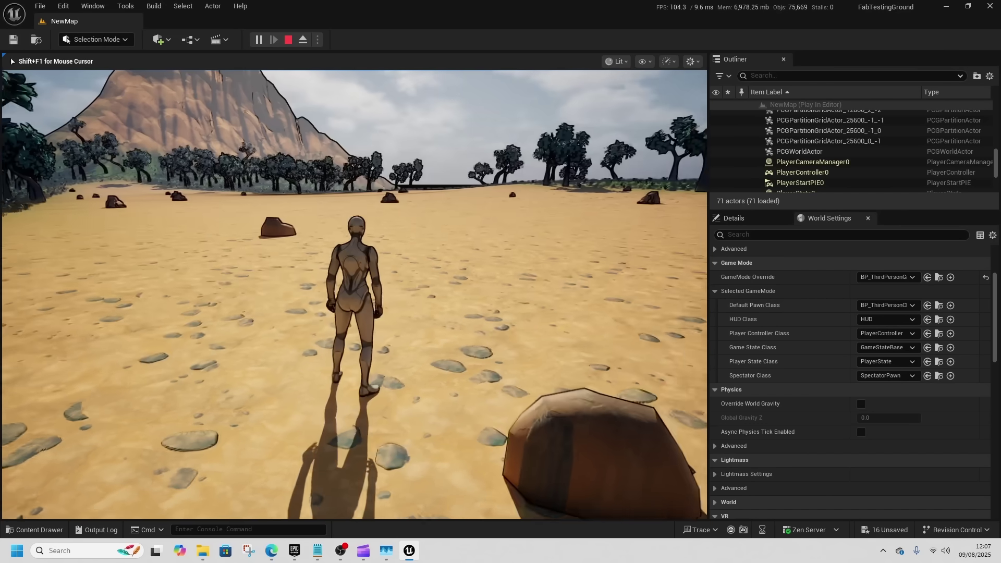
{"action": "key", "text": "w"}
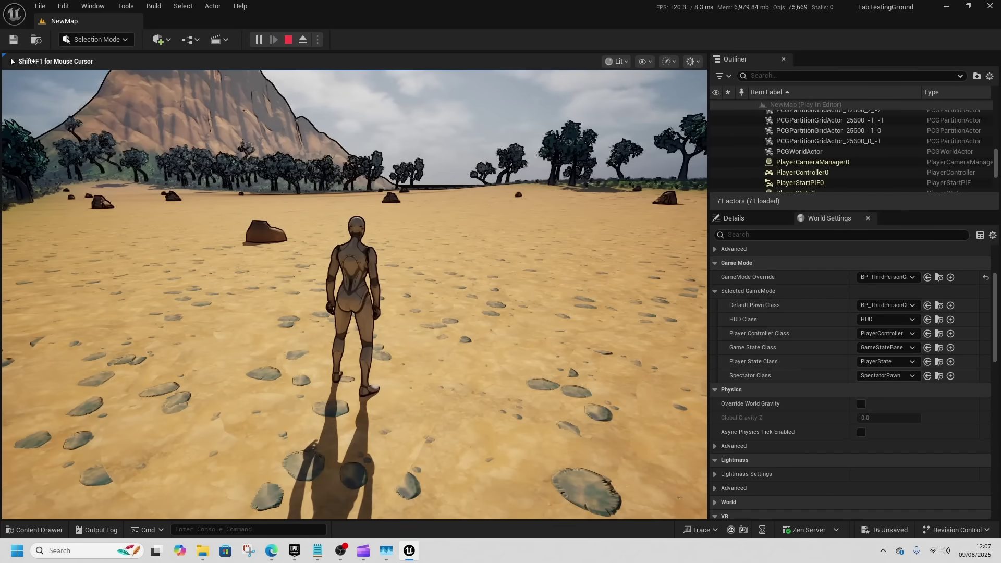
{"action": "key", "text": "d"}
{"action": "key", "text": "s"}
{"action": "key", "text": "d"}
{"action": "key", "text": "w"}
{"action": "key", "text": "d"}
{"action": "key", "text": "w"}
{"action": "key", "text": "d"}
{"action": "key", "text": "s"}
{"action": "key", "text": "s"}
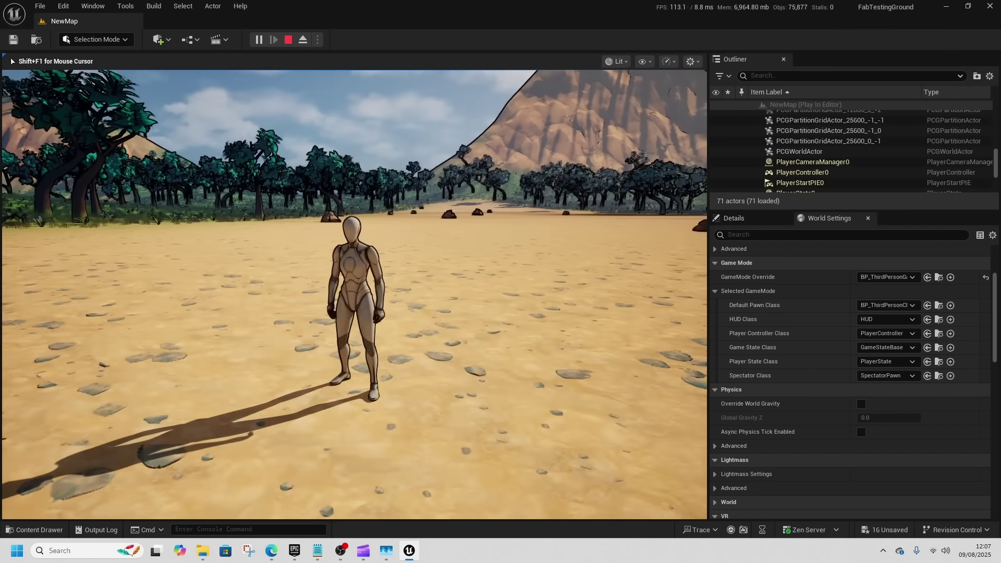
{"action": "key", "text": "a"}
{"action": "key", "text": "d"}
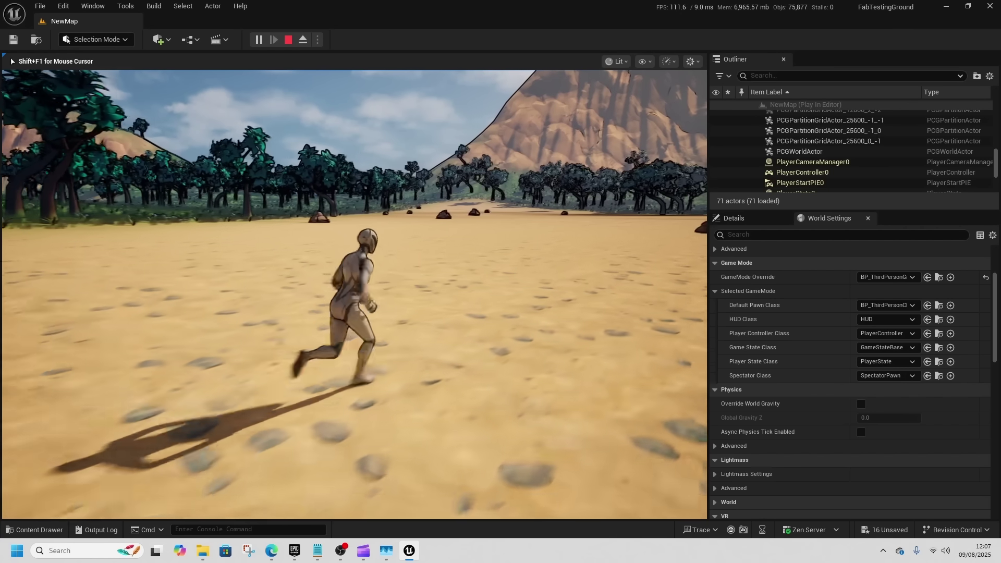
{"action": "key", "text": "a"}
{"action": "key", "text": "w"}
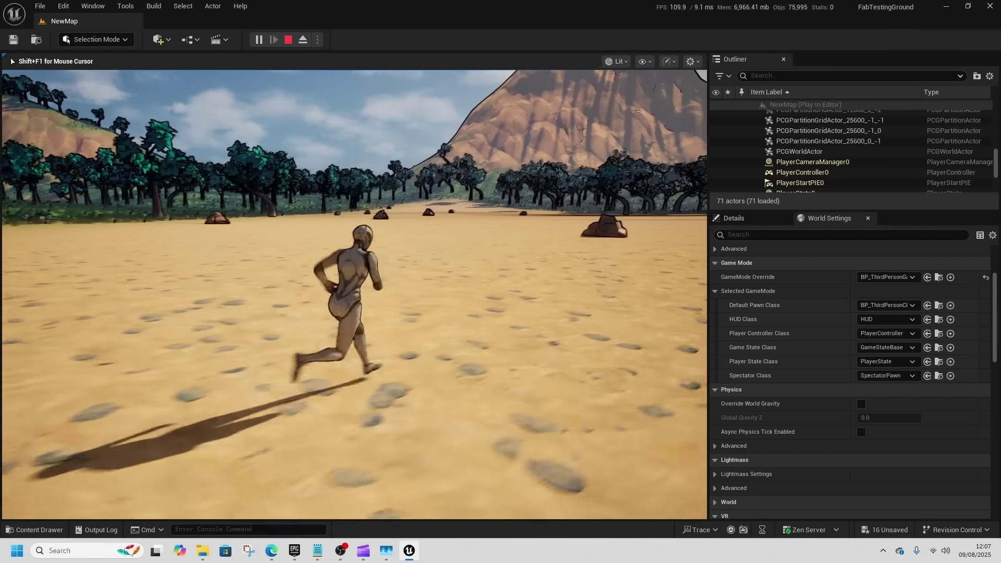
{"action": "key", "text": "d"}
{"action": "key", "text": "s"}
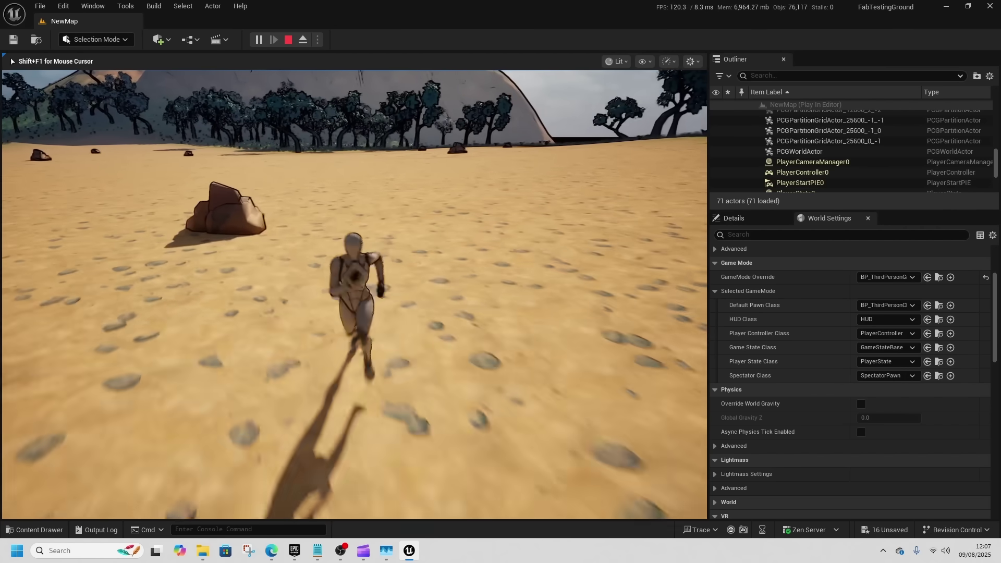
{"action": "key", "text": "a"}
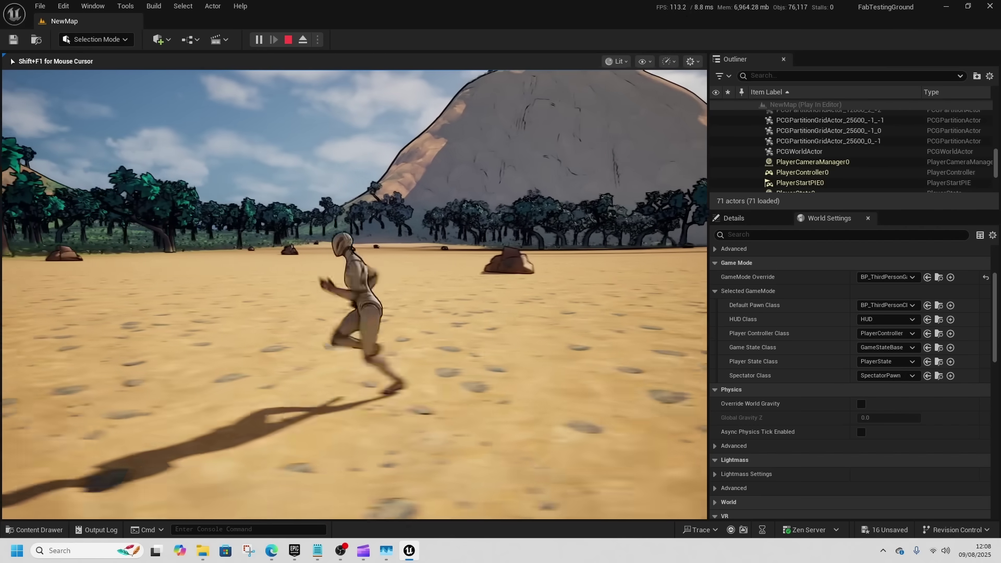
{"action": "key", "text": "w"}
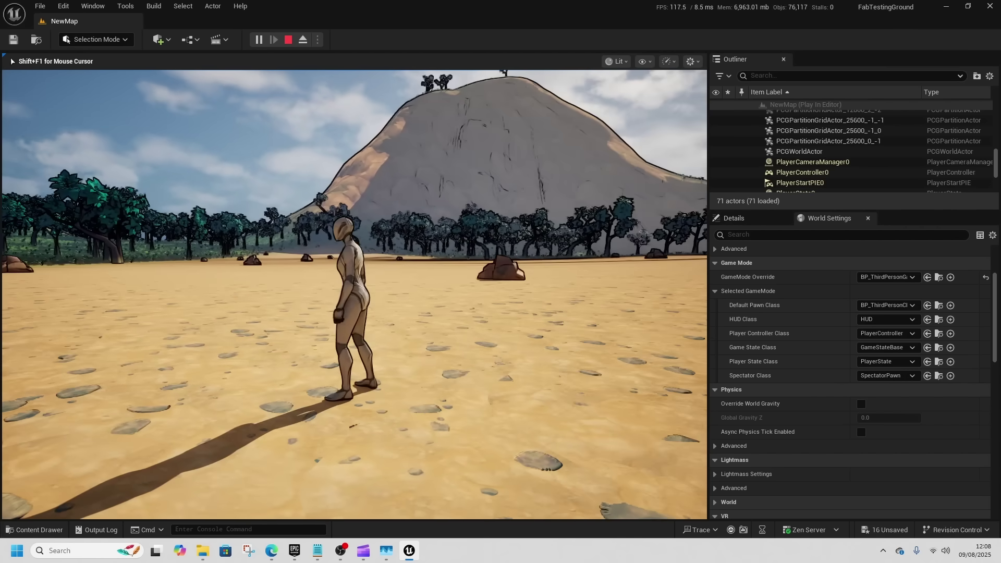